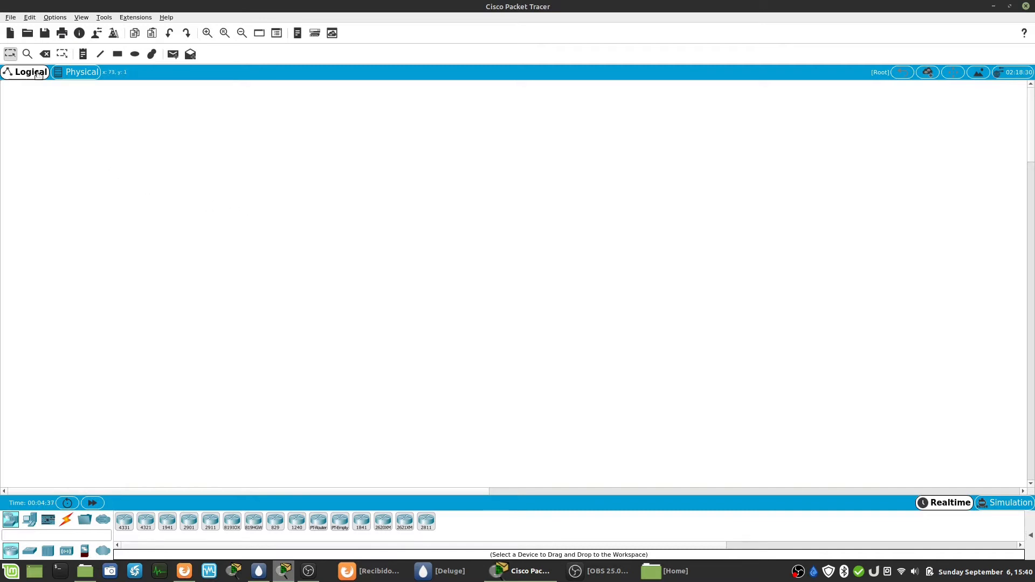
left_click(11, 17)
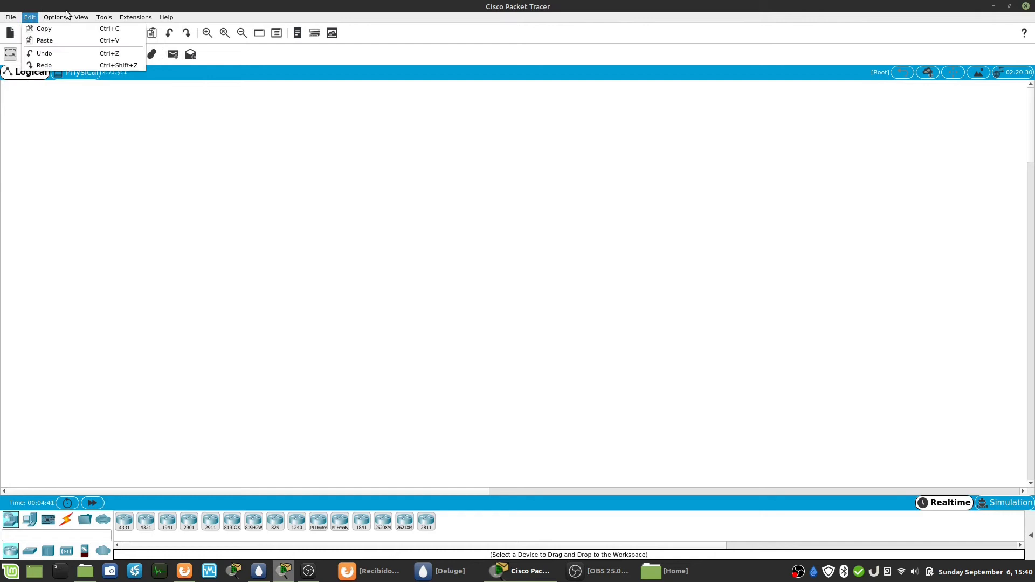
mouse_move(106, 21)
mouse_move(172, 21)
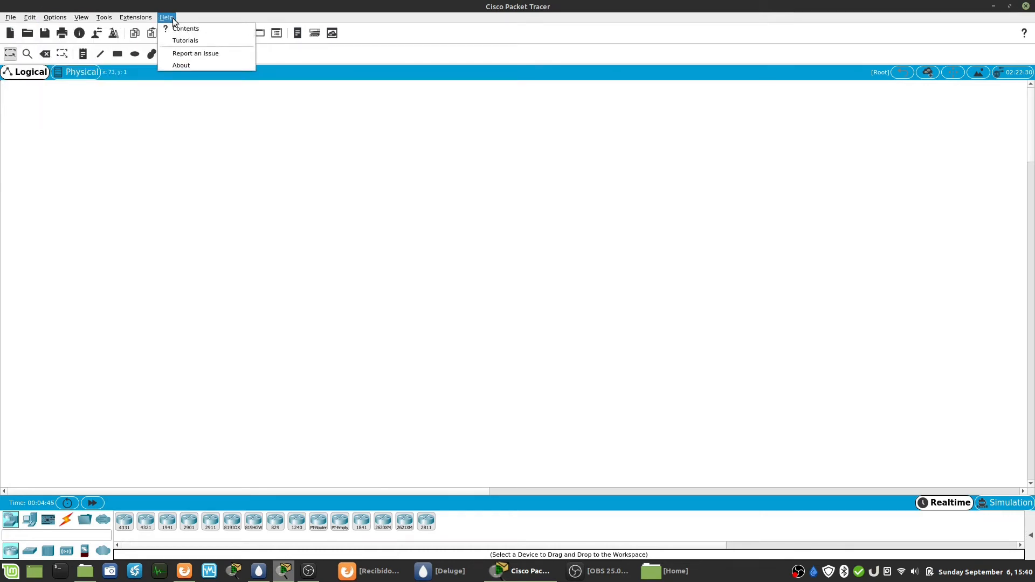
mouse_move(55, 18)
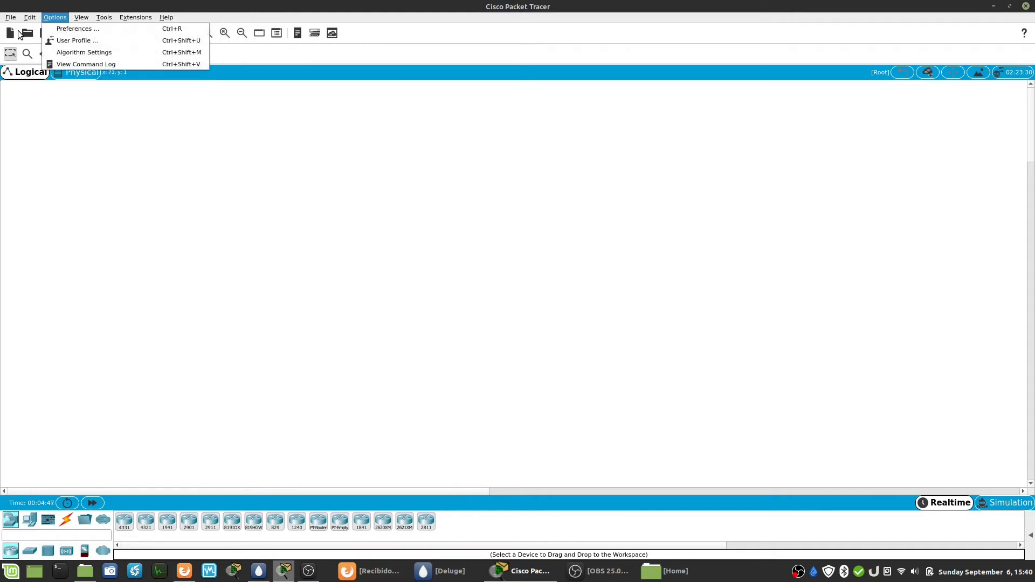
left_click(16, 45)
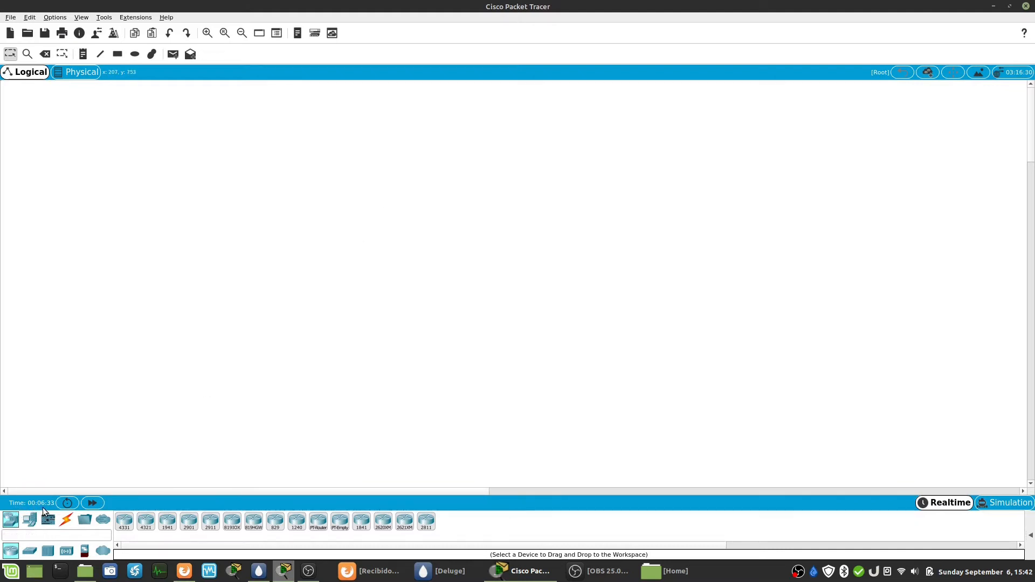
- View the Simulation mode with its event list and play controls, and return to Realtime mode
left_click(93, 502)
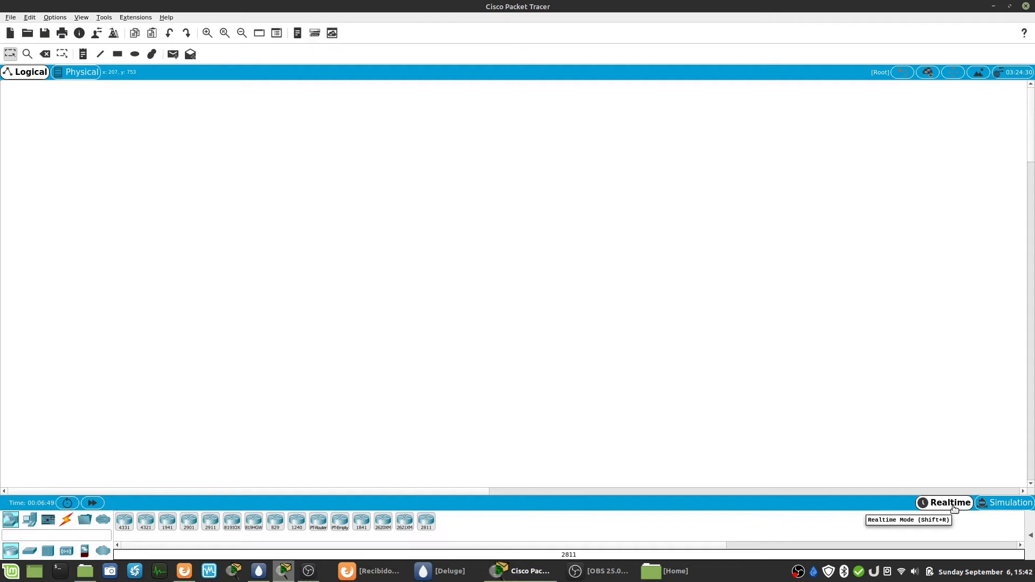
left_click(1008, 504)
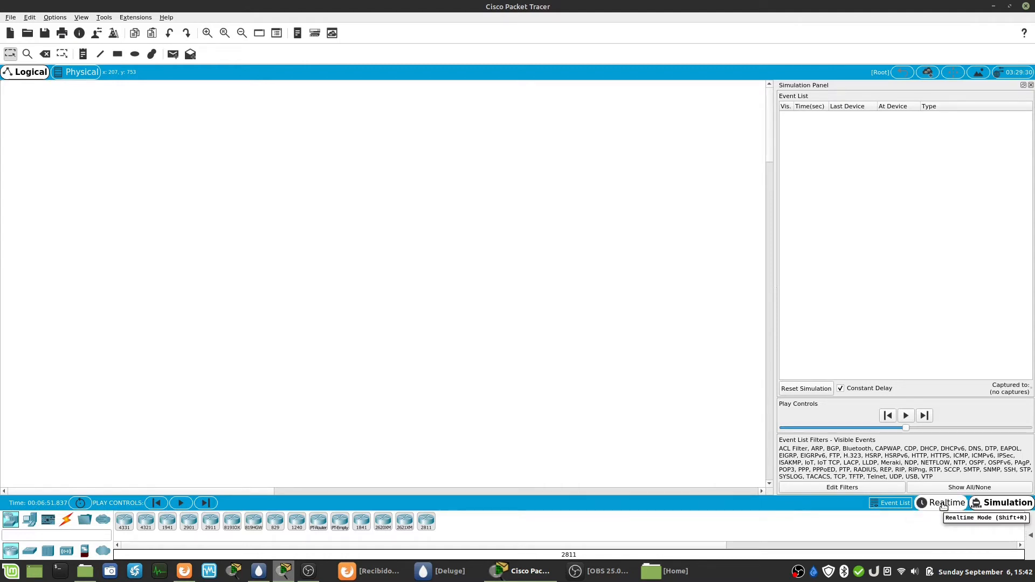
left_click(943, 504)
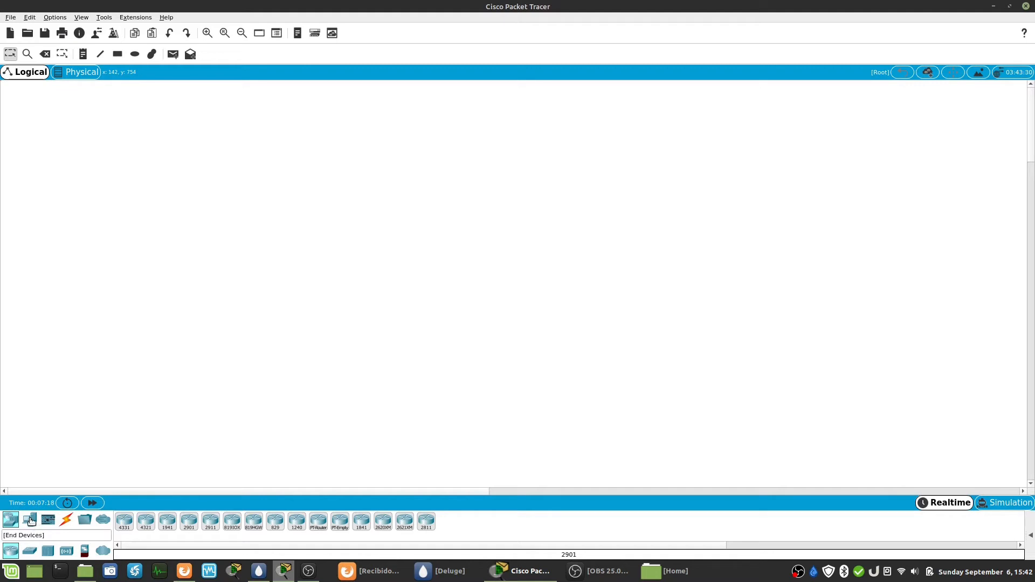
- Examine the end device, smart home, smart city, network device, component and connection categories, and show the PDU scenario list
left_click(31, 521)
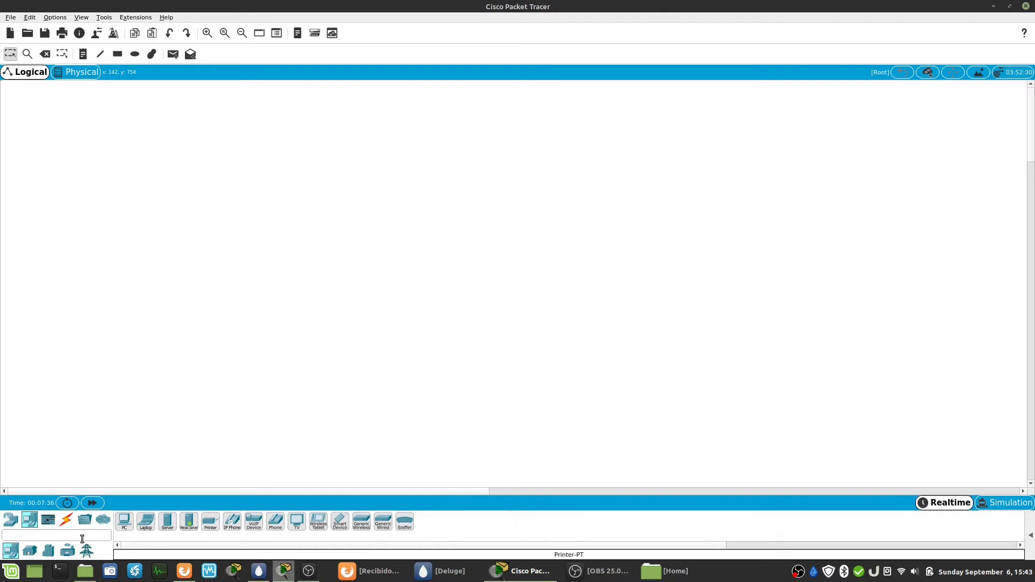
left_click(32, 552)
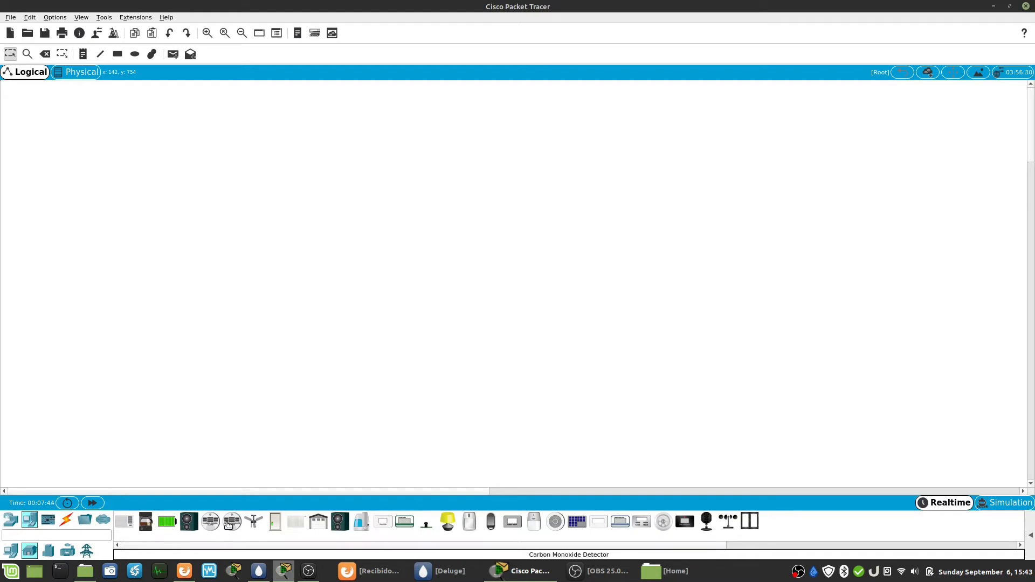
left_click(361, 521)
left_click(361, 523)
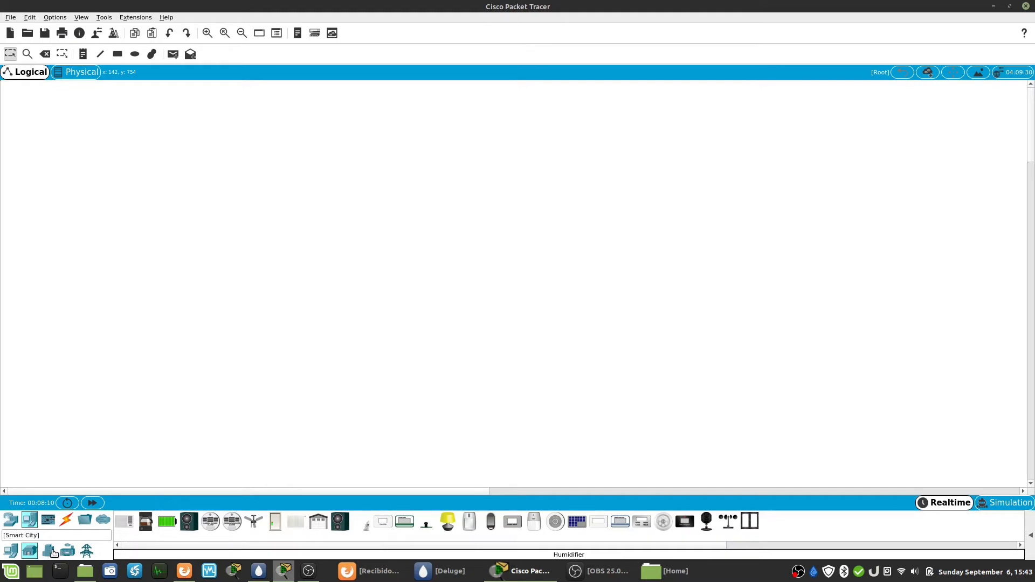
left_click(50, 551)
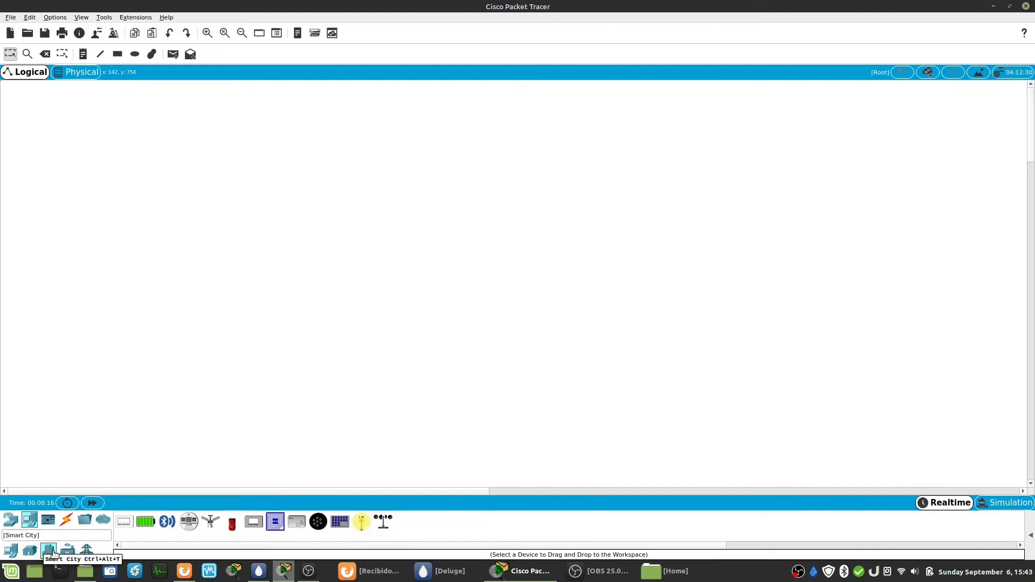
left_click(13, 519)
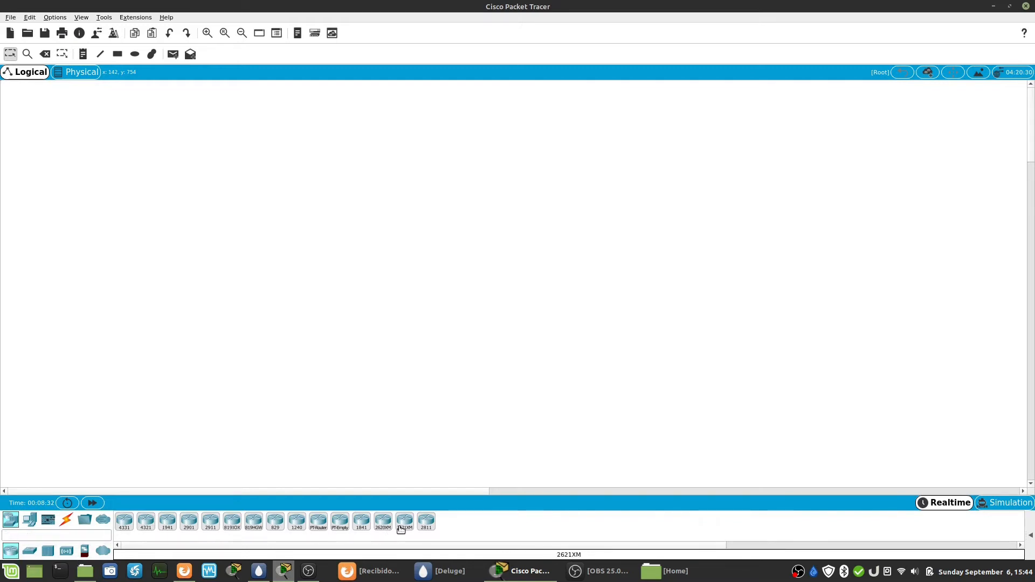
left_click(31, 550)
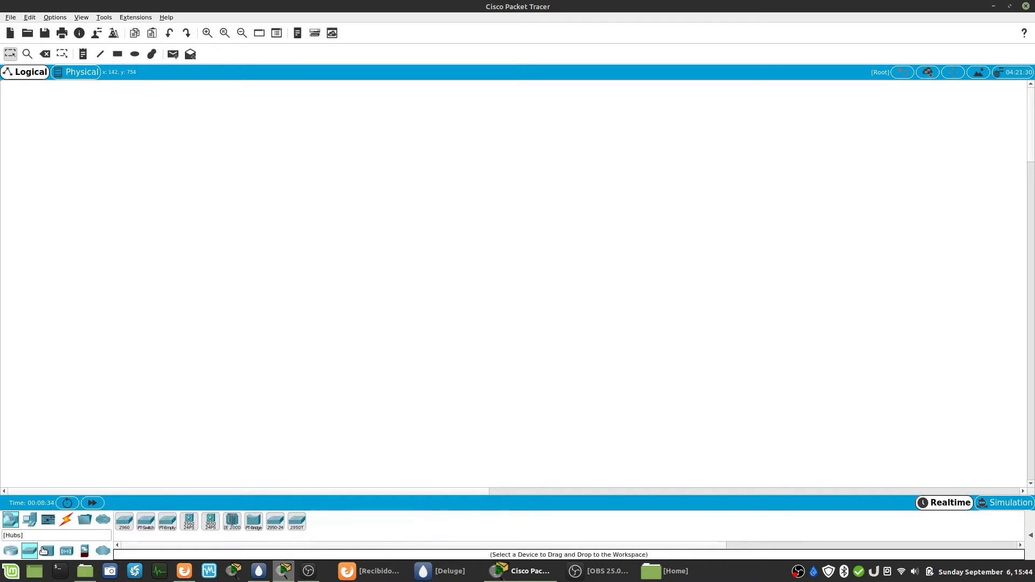
left_click(128, 522)
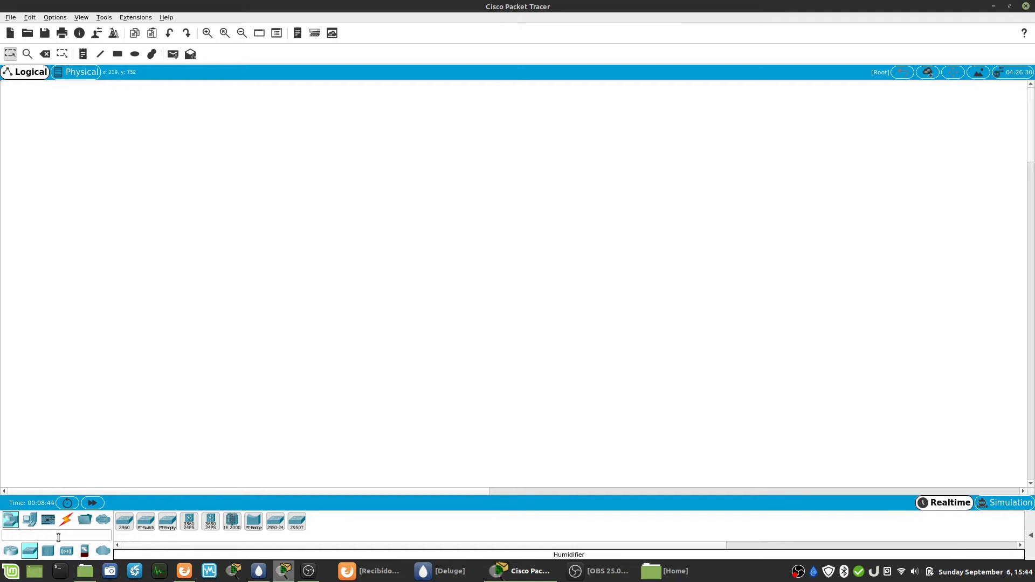
left_click(48, 552)
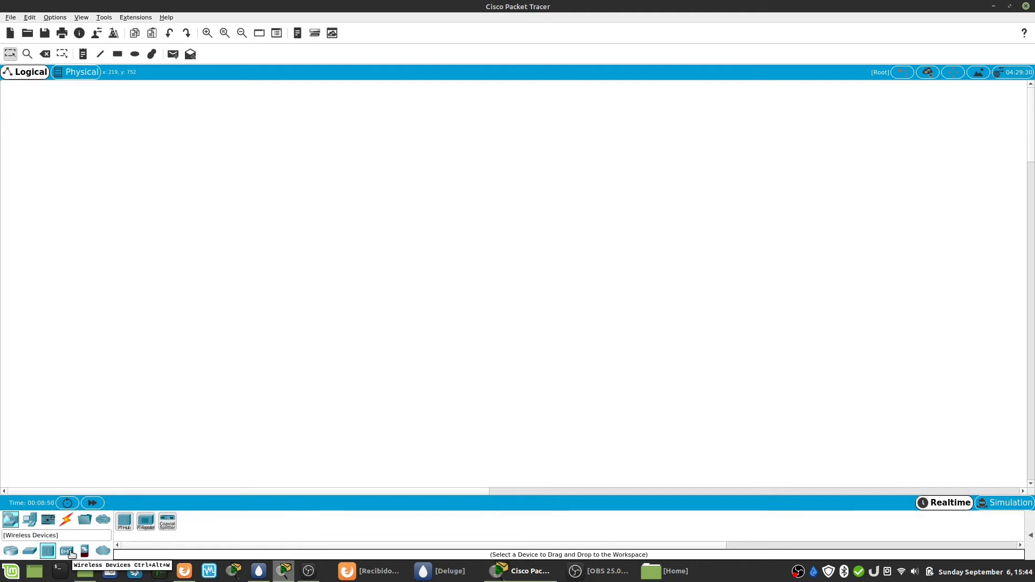
left_click(51, 521)
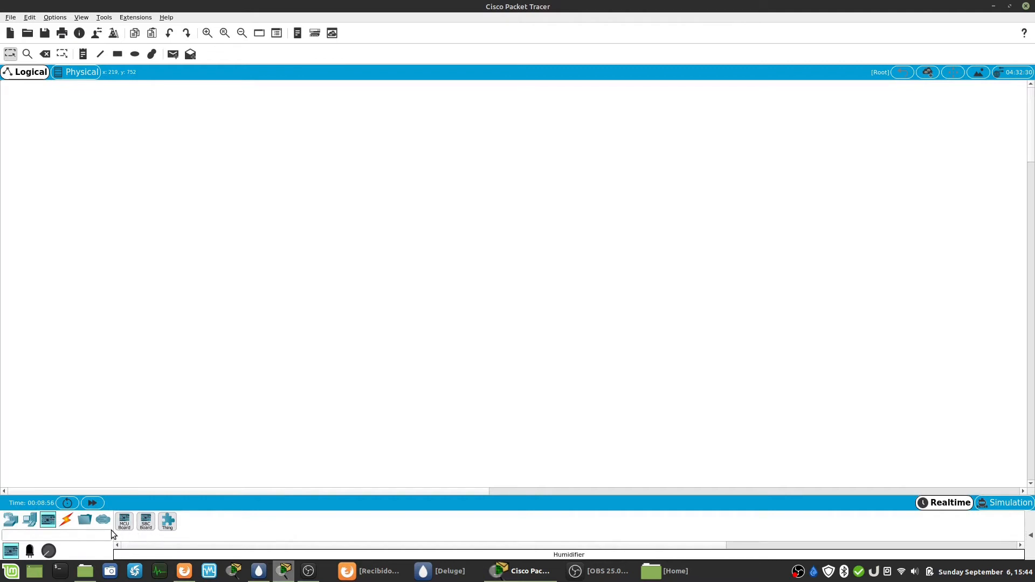
left_click(145, 524)
left_click(30, 551)
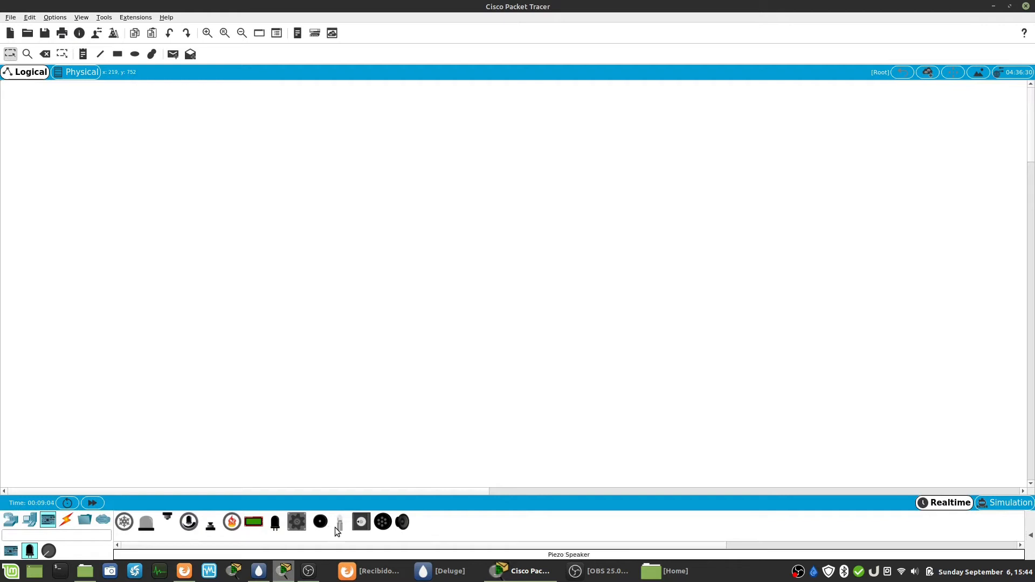
left_click(66, 523)
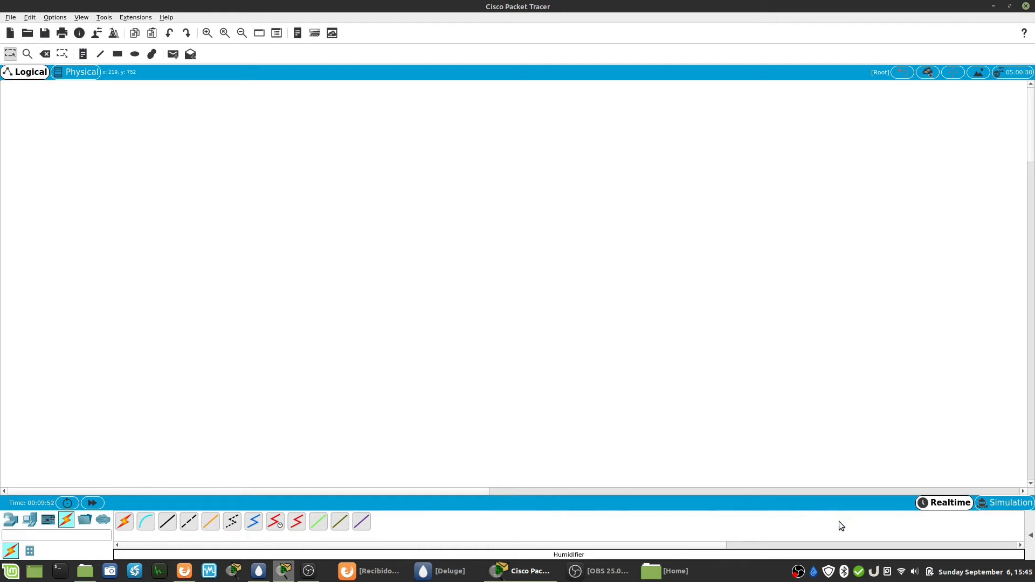
left_click(1031, 538)
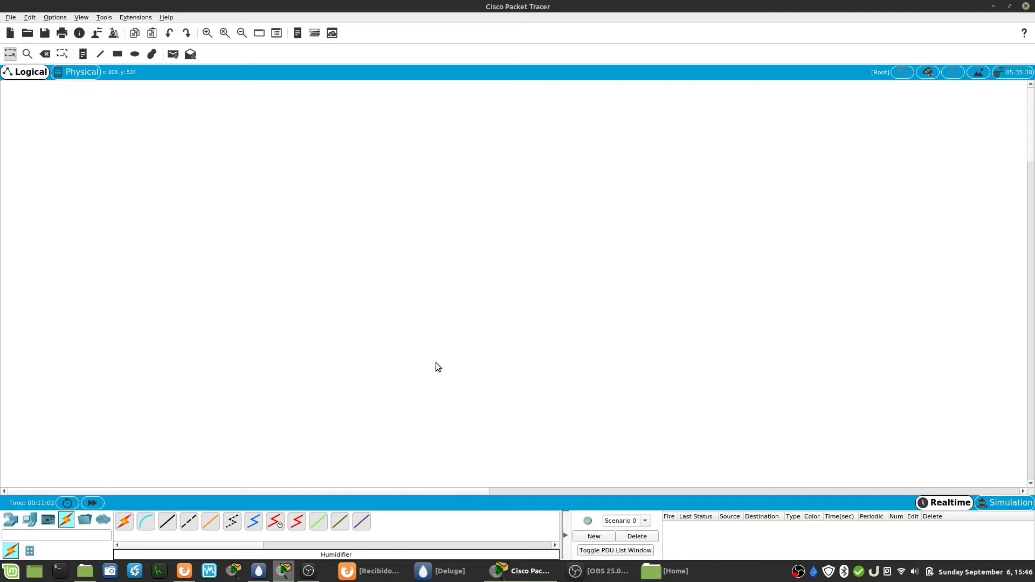
- Place two PC end devices on the left side of the workspace, one above the other
left_click(31, 521)
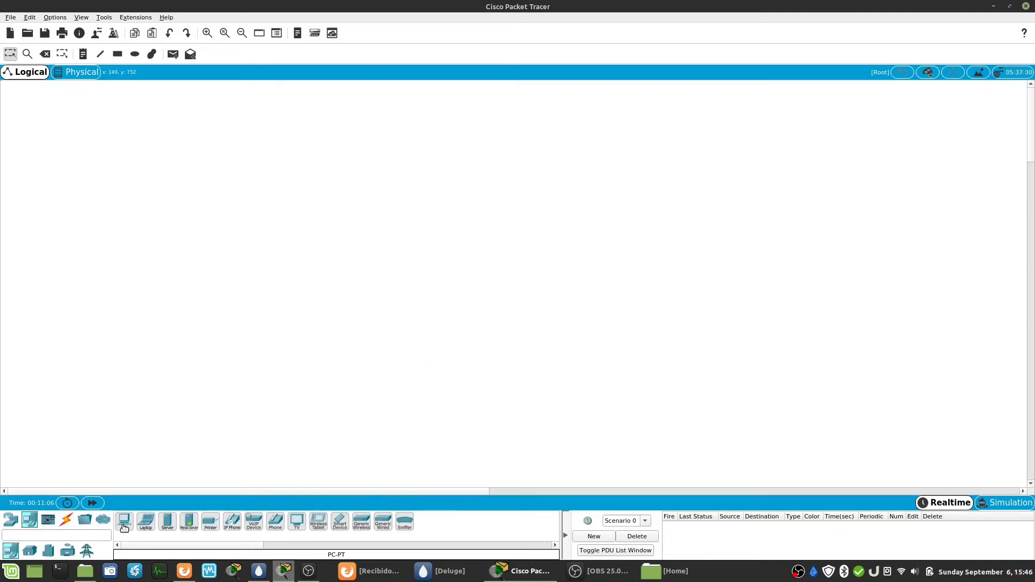
left_click(125, 522)
left_click(178, 262)
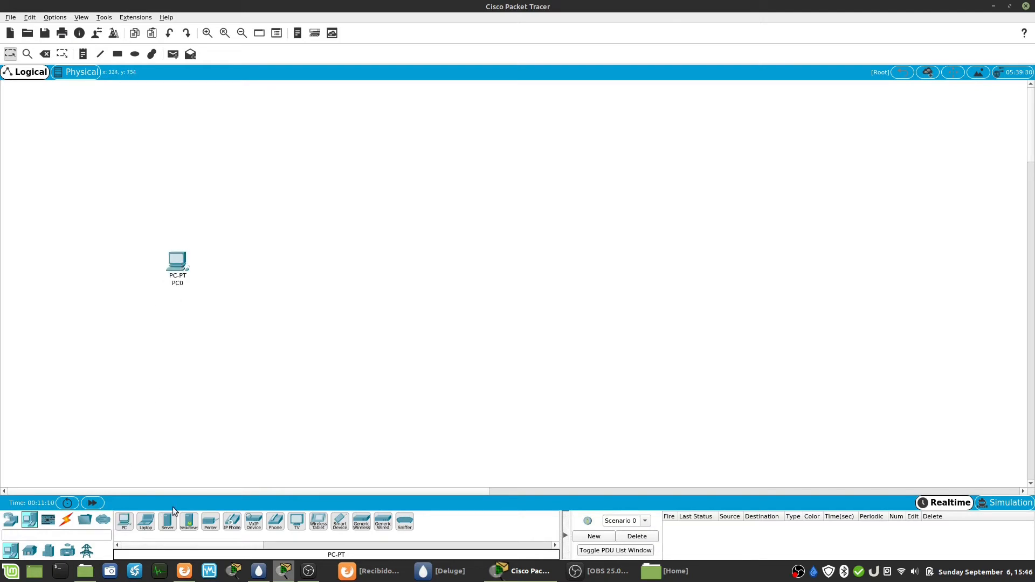
left_click(125, 522, "ctrl")
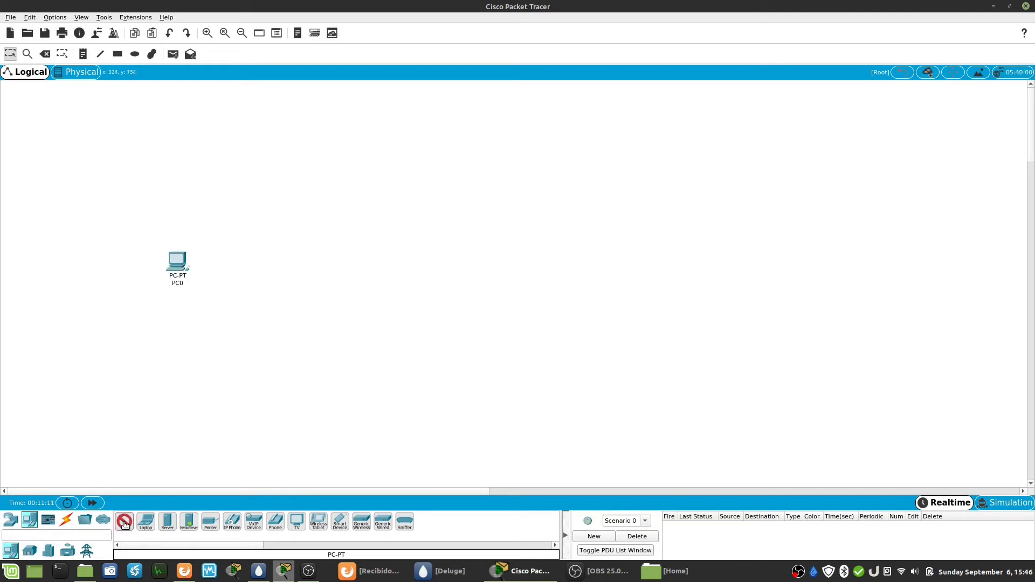
left_click(175, 364)
- Place a laptop on the right side of the workspace and a server below it
left_click(150, 525)
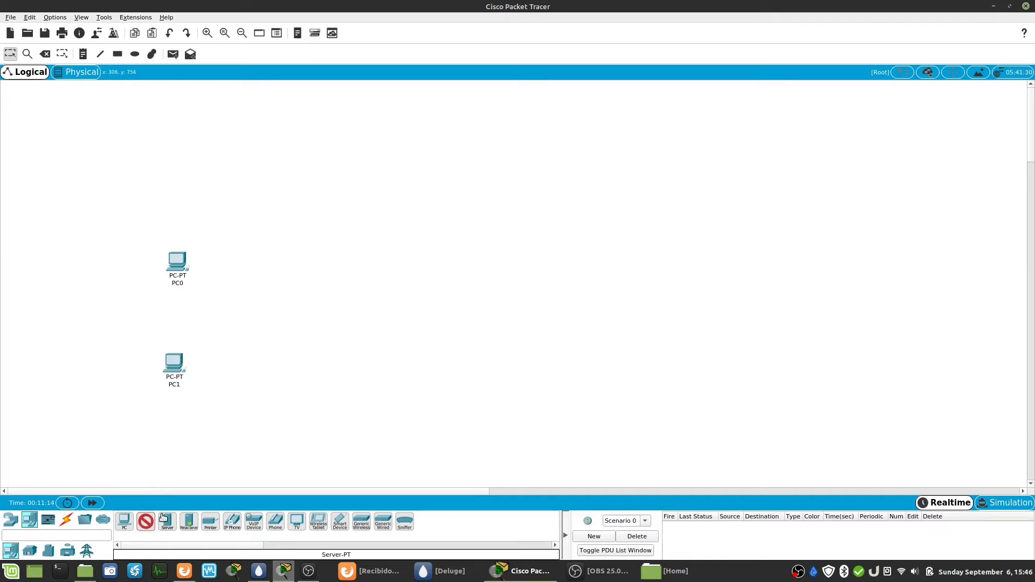
left_click(653, 261)
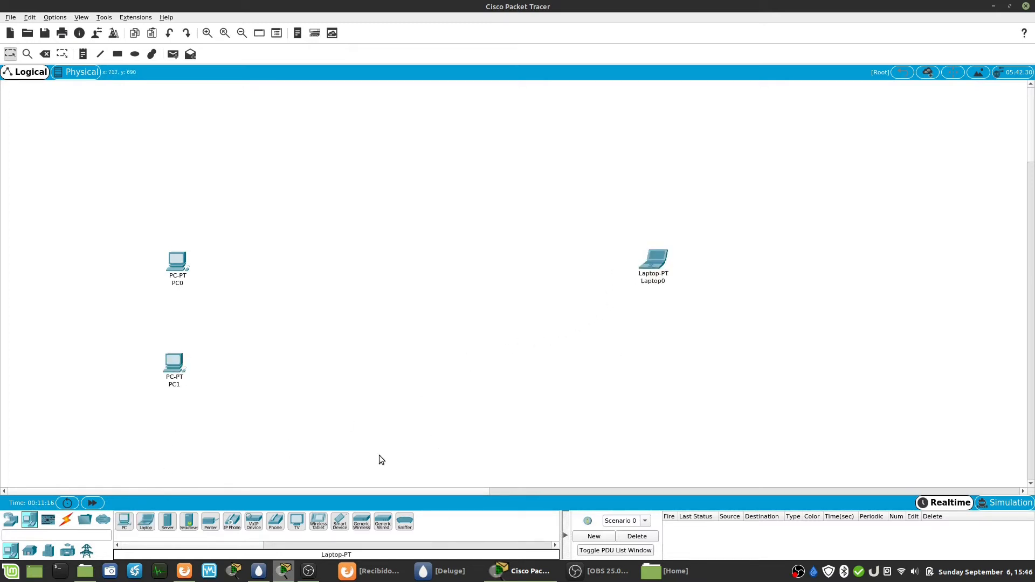
left_click(168, 520, "ctrl")
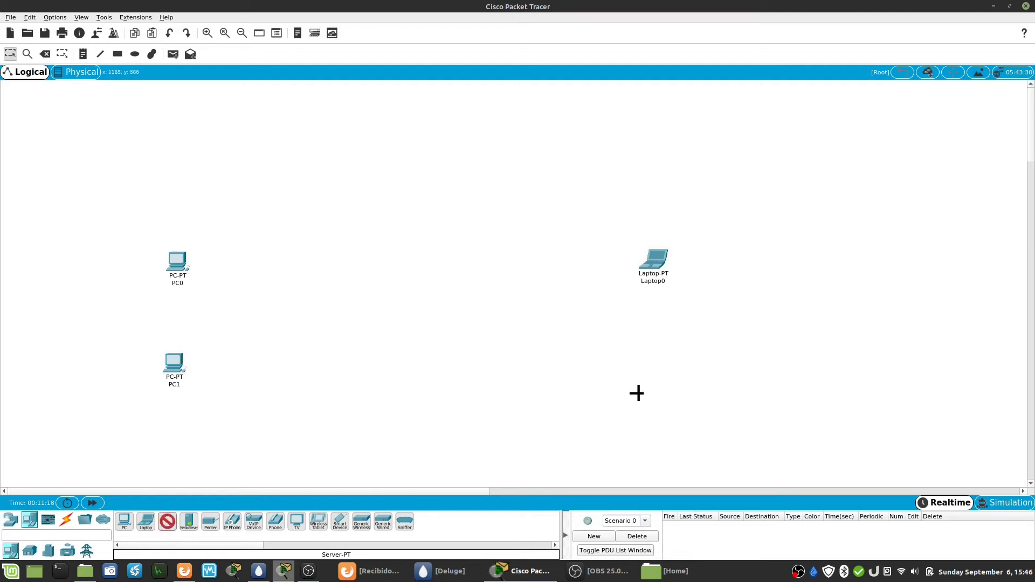
left_click(657, 371)
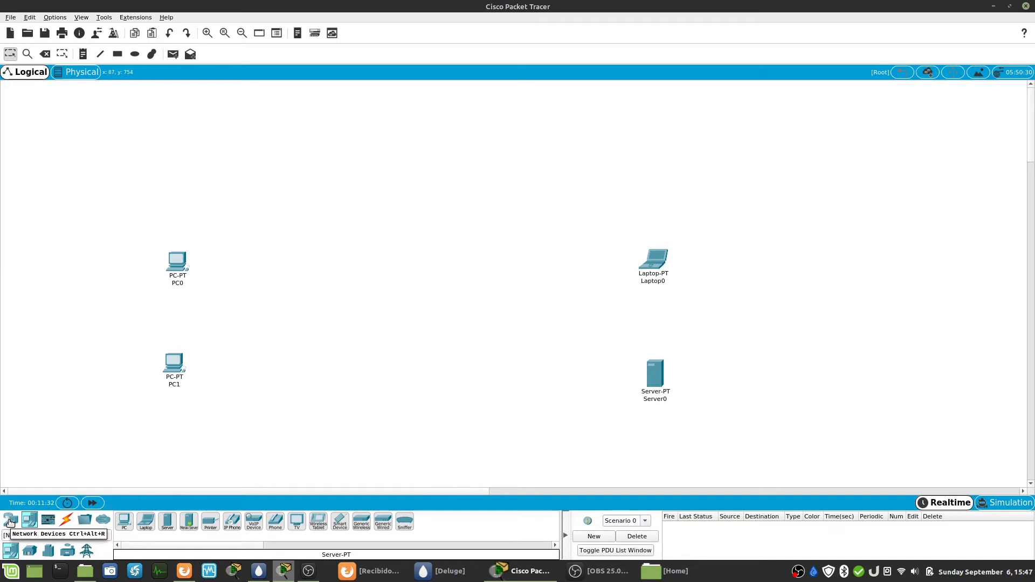
- Place two 2960 switches side by side between the end devices, and move PC0 slightly up and Switch1 slightly right
left_click(10, 523)
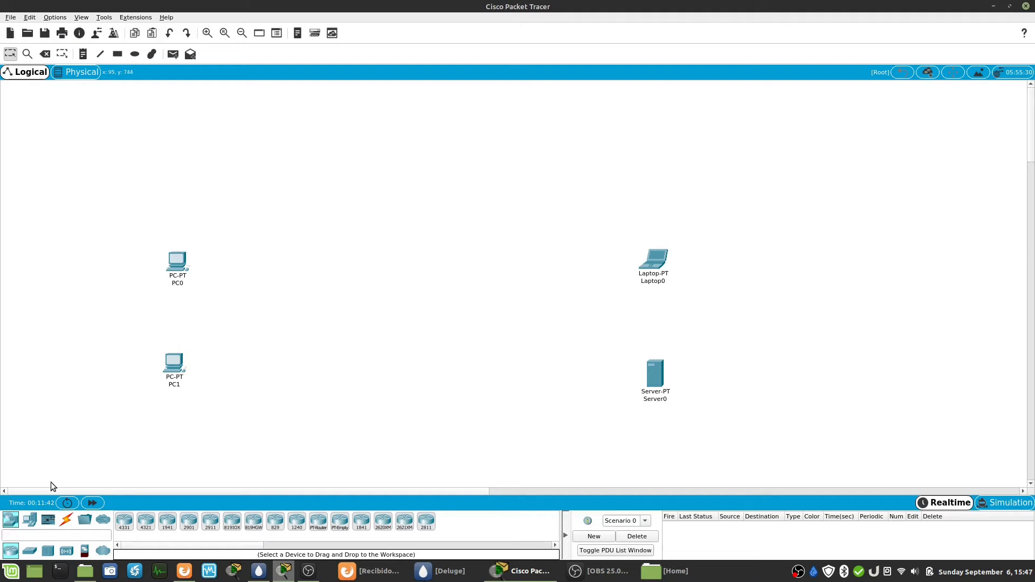
left_click(30, 550)
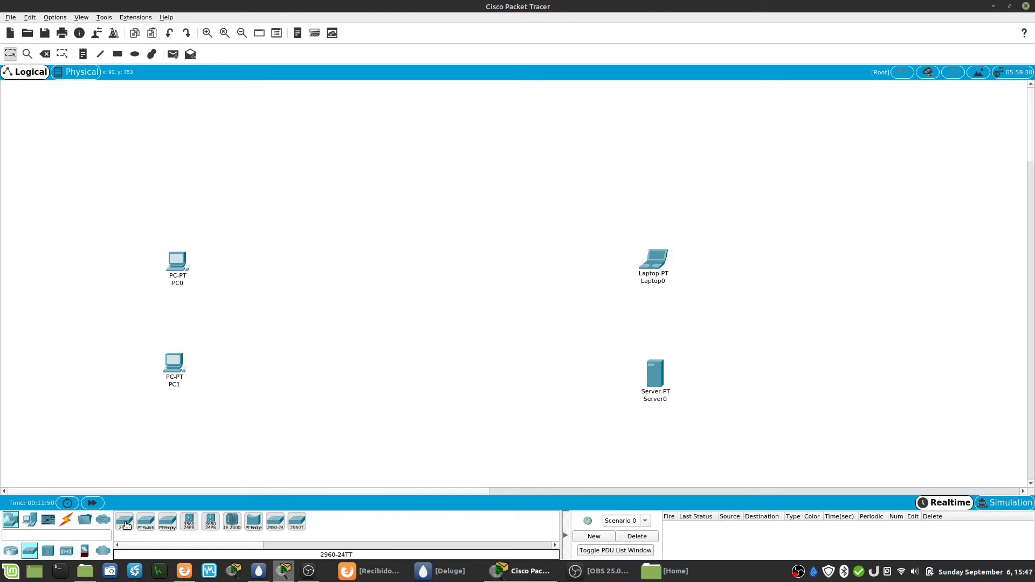
left_click(124, 525)
left_click(317, 297)
left_click(125, 524)
left_click(467, 300)
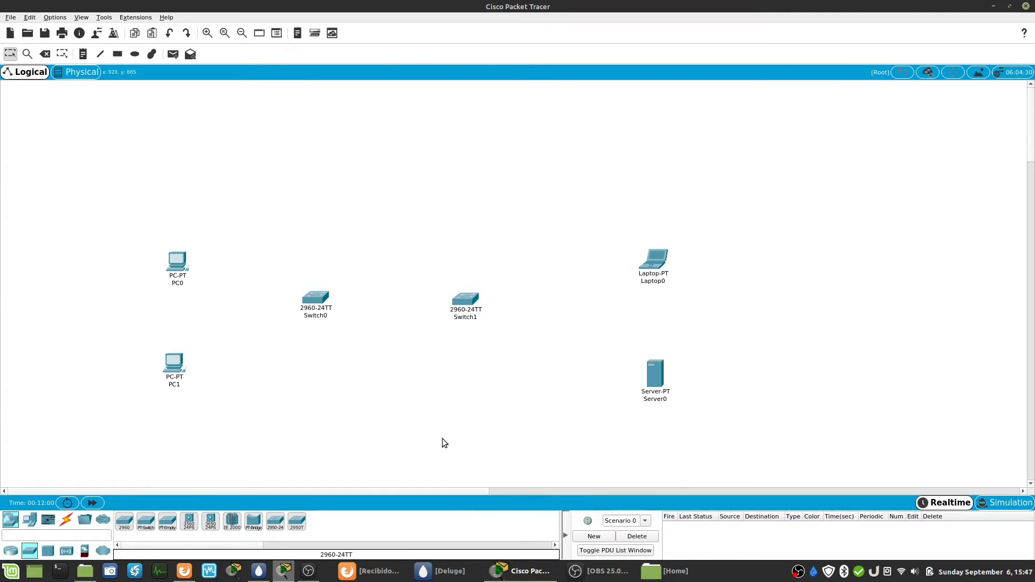
left_click_drag(179, 260, 175, 238)
left_click_drag(470, 302, 479, 303)
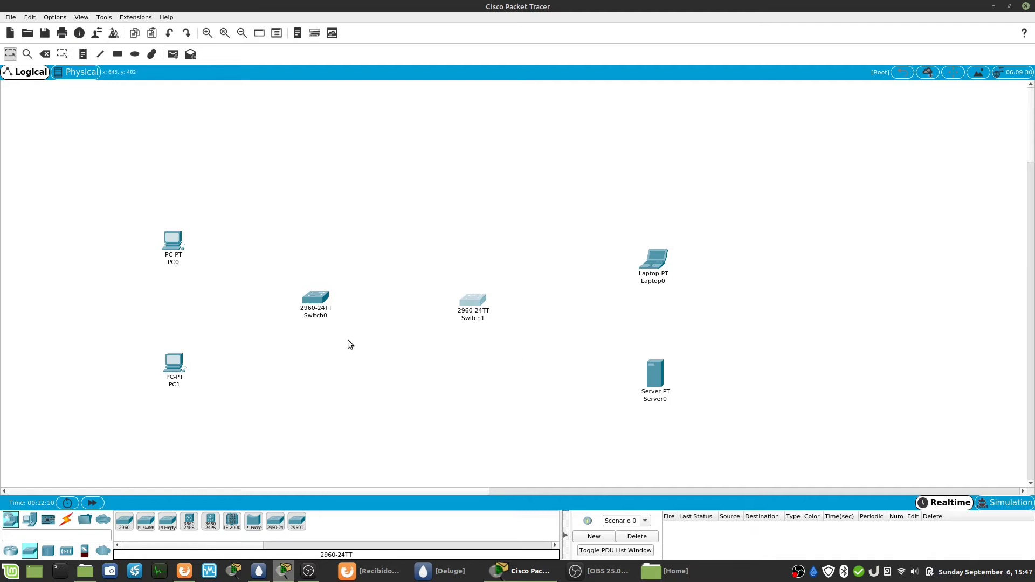
- Connect PC0 to Switch0 using the automatically chosen connection type
left_click(66, 520)
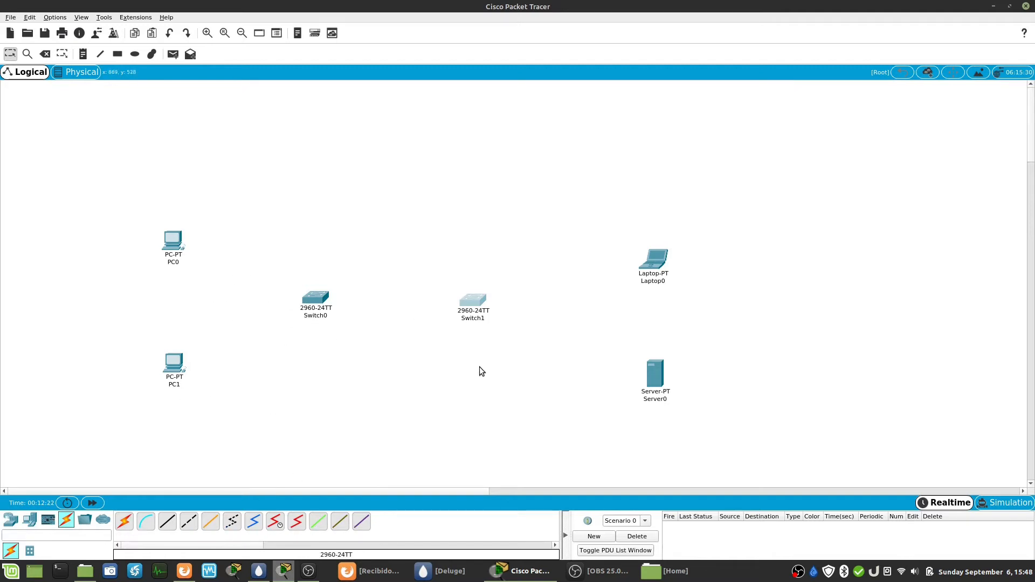
left_click(125, 521)
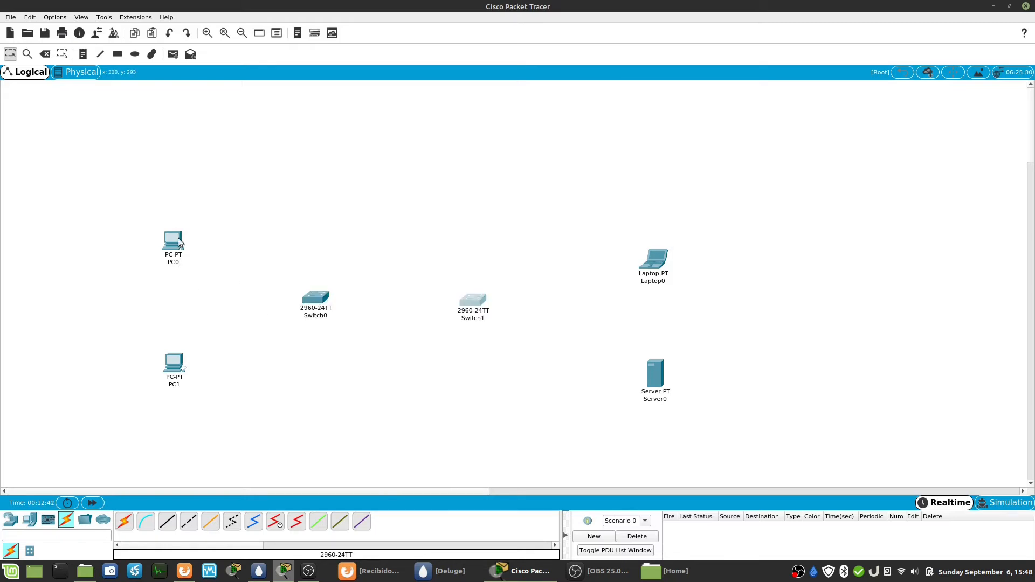
mouse_move(313, 301)
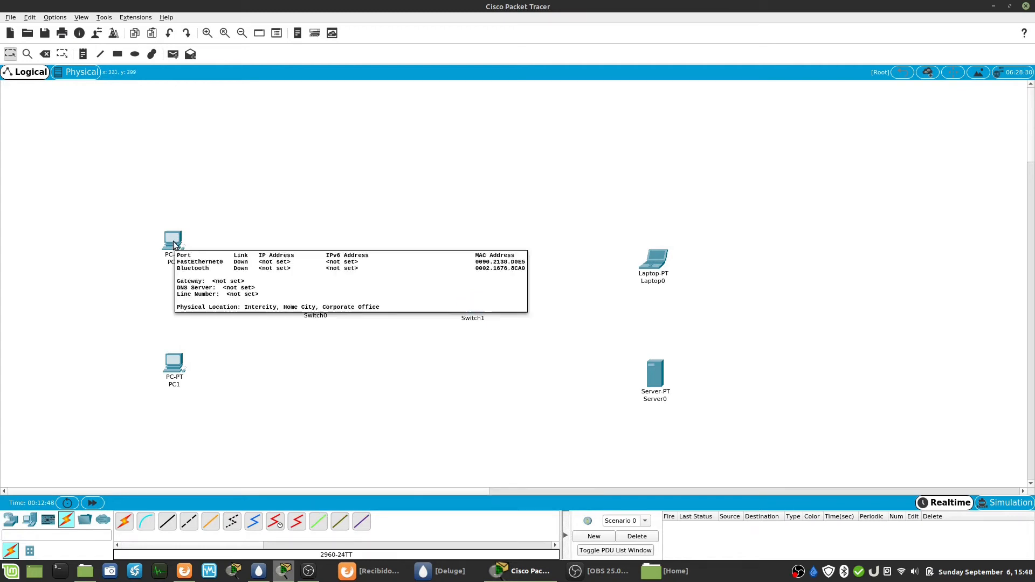
mouse_move(323, 317)
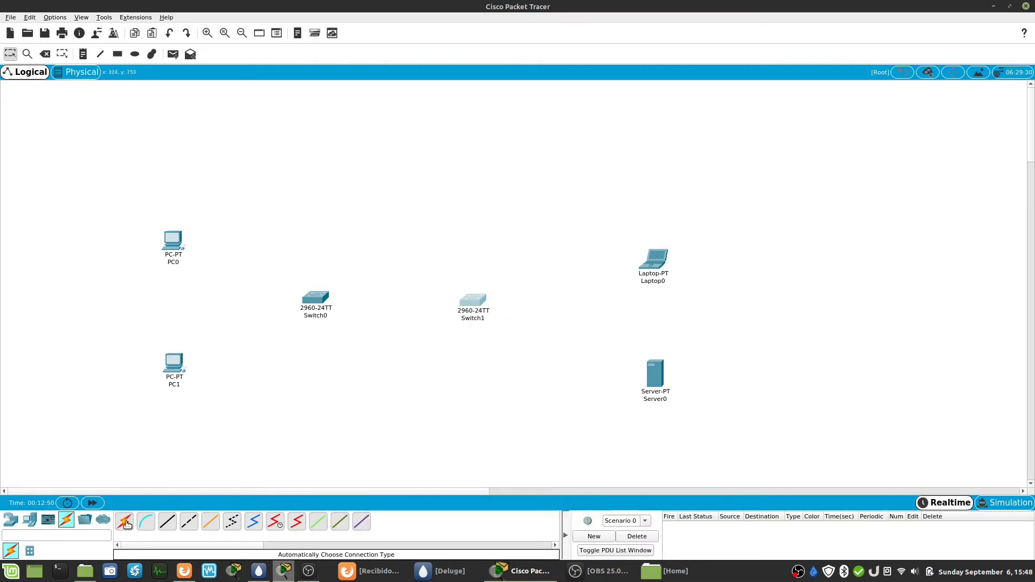
left_click(125, 523)
left_click(176, 239)
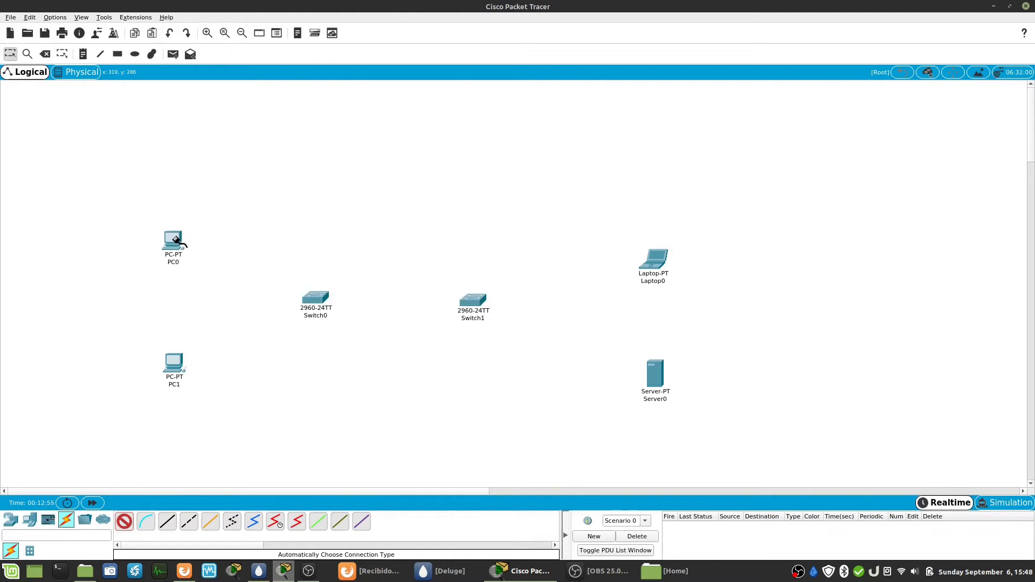
left_click(314, 298)
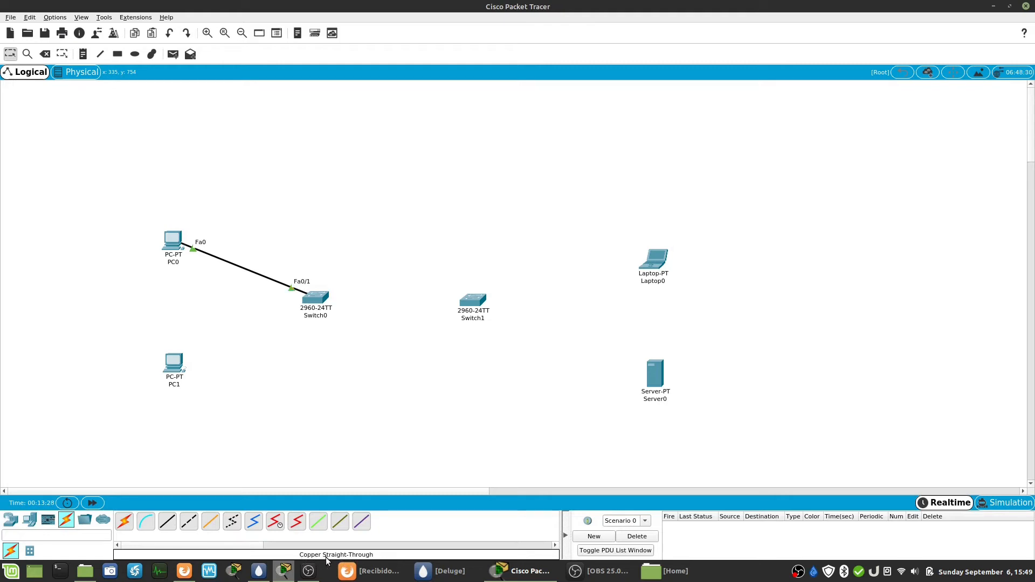
- Connect PC1's FastEthernet0 port to Switch0's FastEthernet0/2 port with a Copper Straight-Through cable
left_click(169, 522)
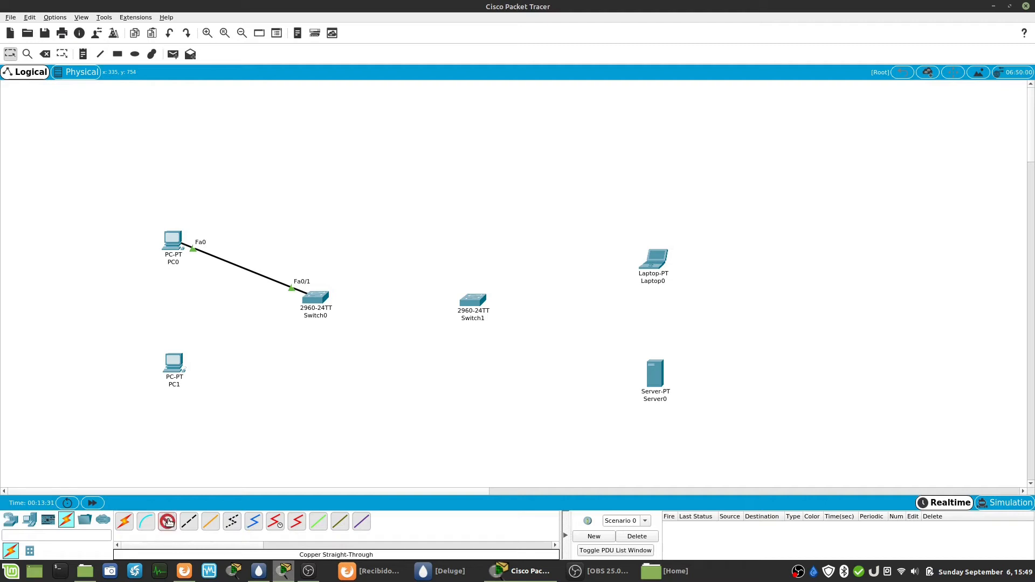
left_click(174, 364)
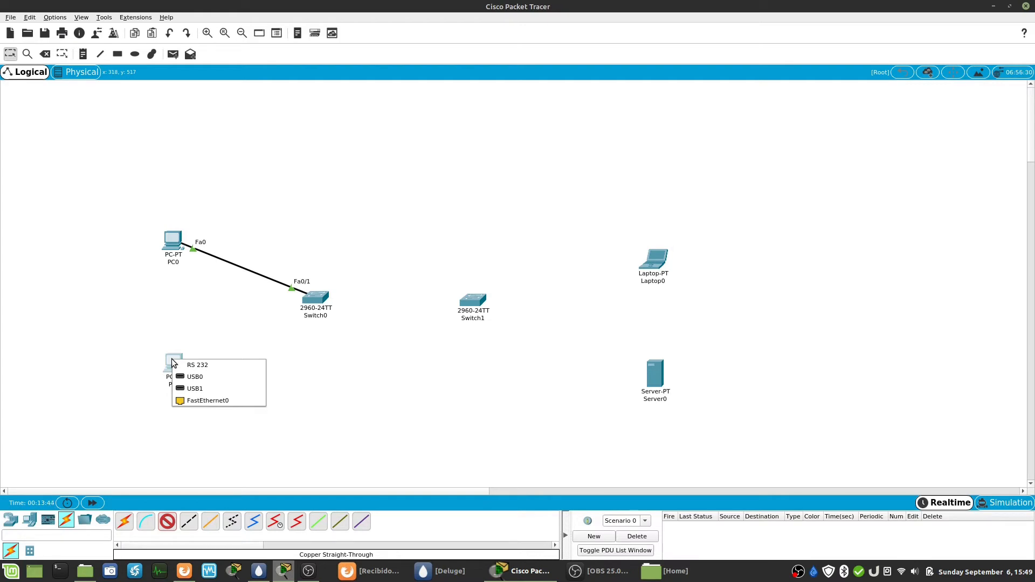
left_click(212, 400)
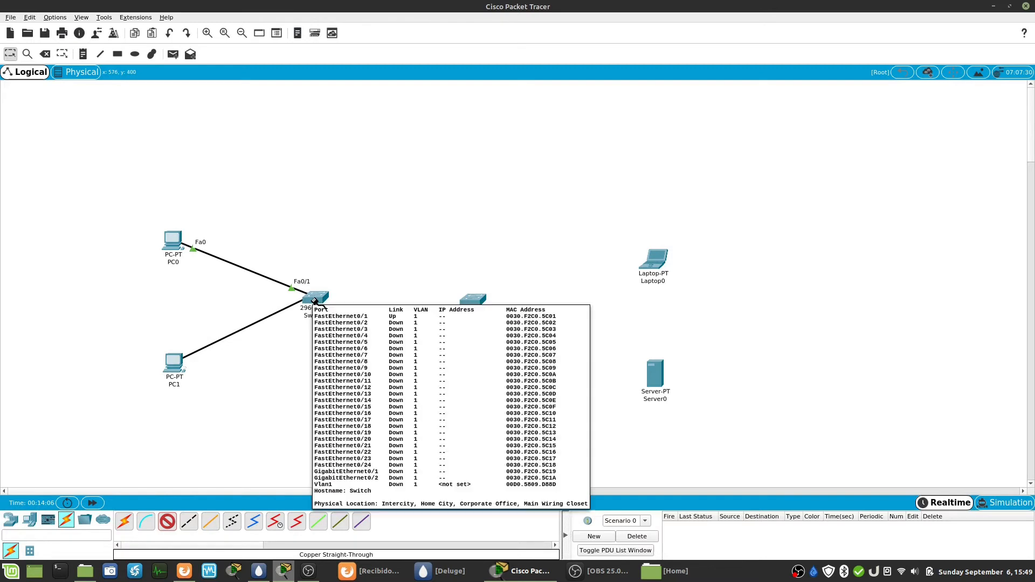
left_click(314, 301)
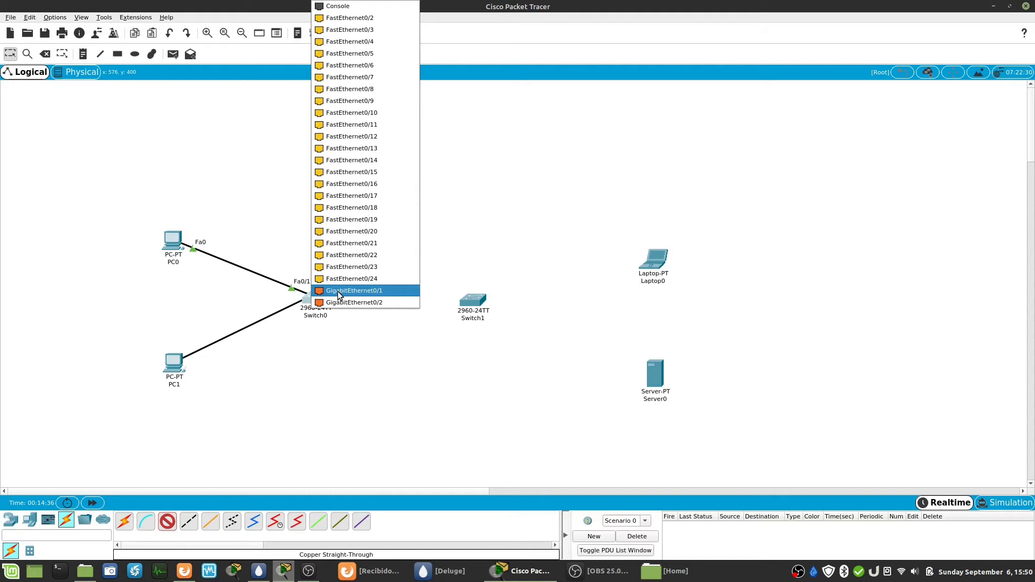
left_click(363, 18)
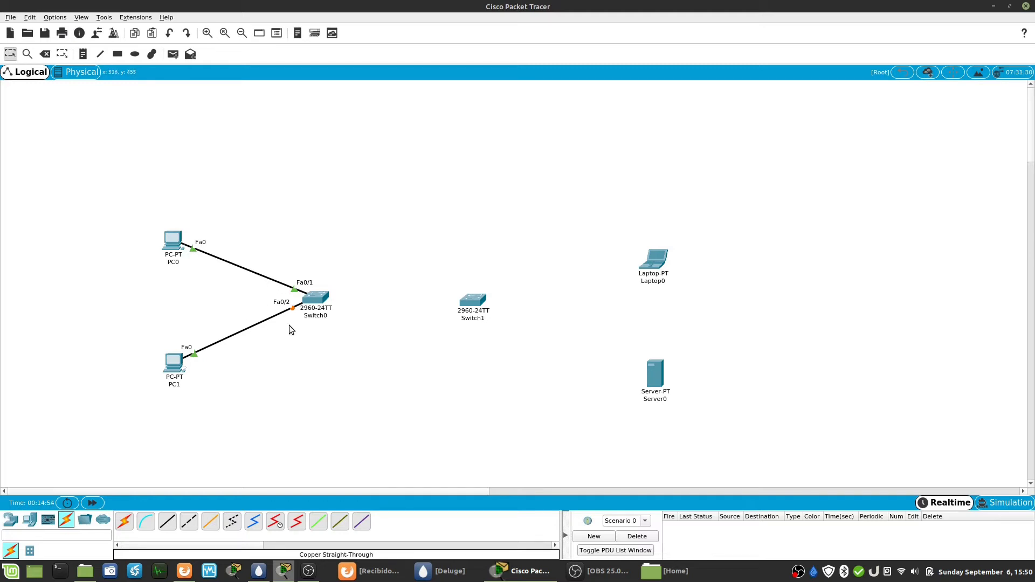
- Shift Switch1 slightly right and up, and move Laptop0 and Server0 a little higher in the workspace
mouse_move(302, 317)
left_click_drag(474, 309, 487, 302)
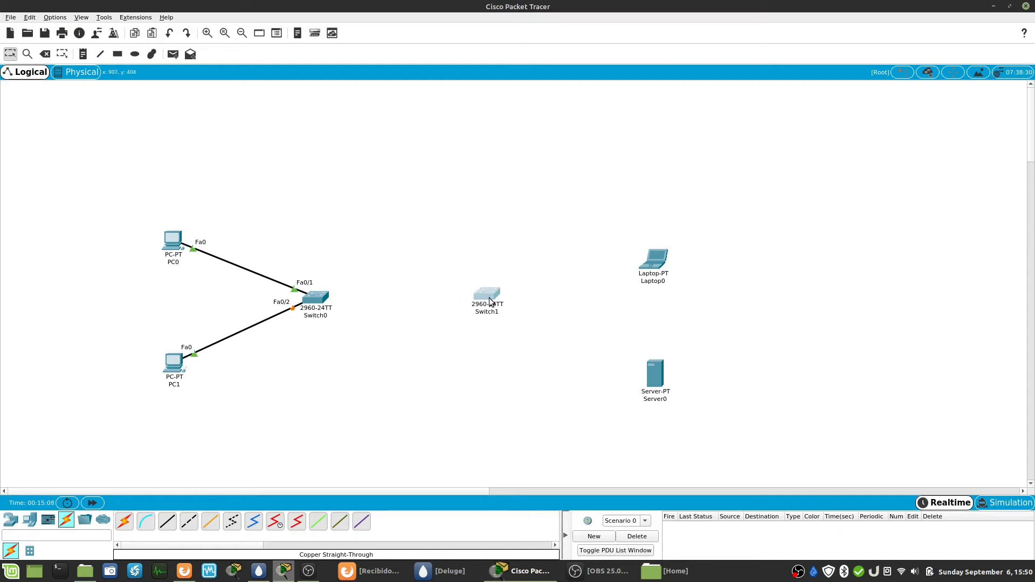
left_click_drag(654, 262, 651, 228)
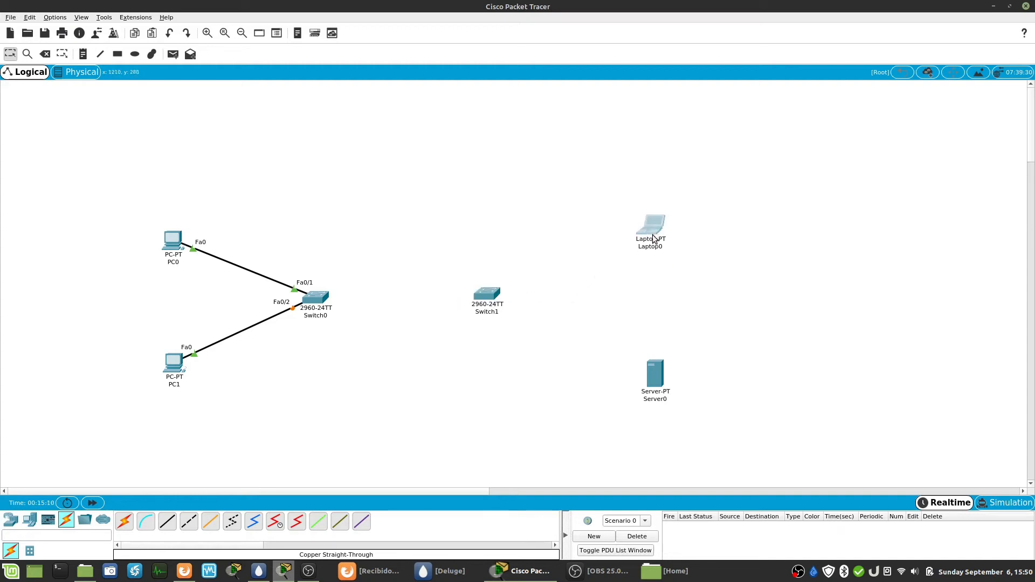
left_click_drag(655, 379, 651, 353)
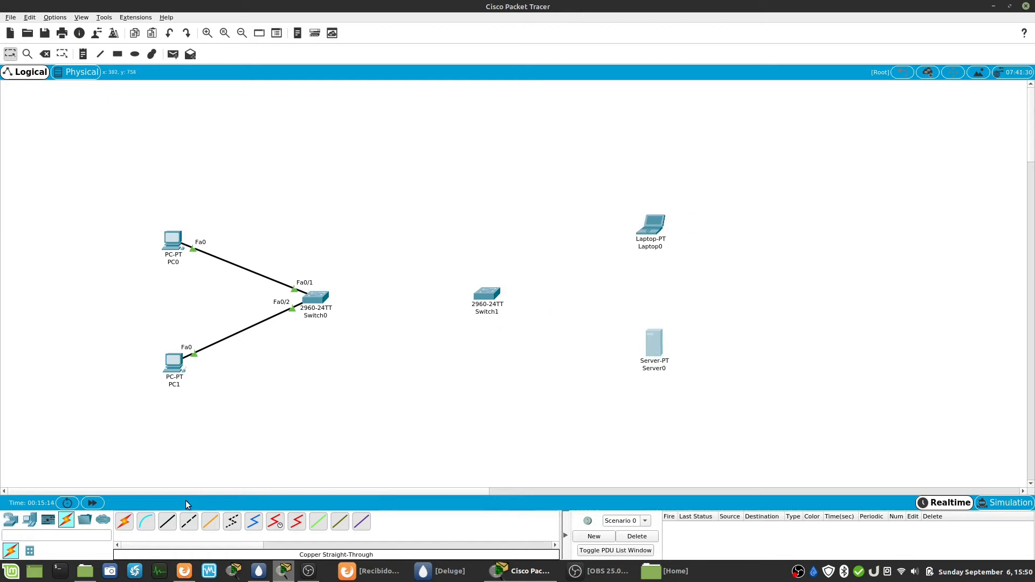
- Connect Laptop0's FastEthernet0 port to Switch1's FastEthernet0/1 port with a Copper Straight-Through cable
left_click(167, 521)
left_click(652, 223)
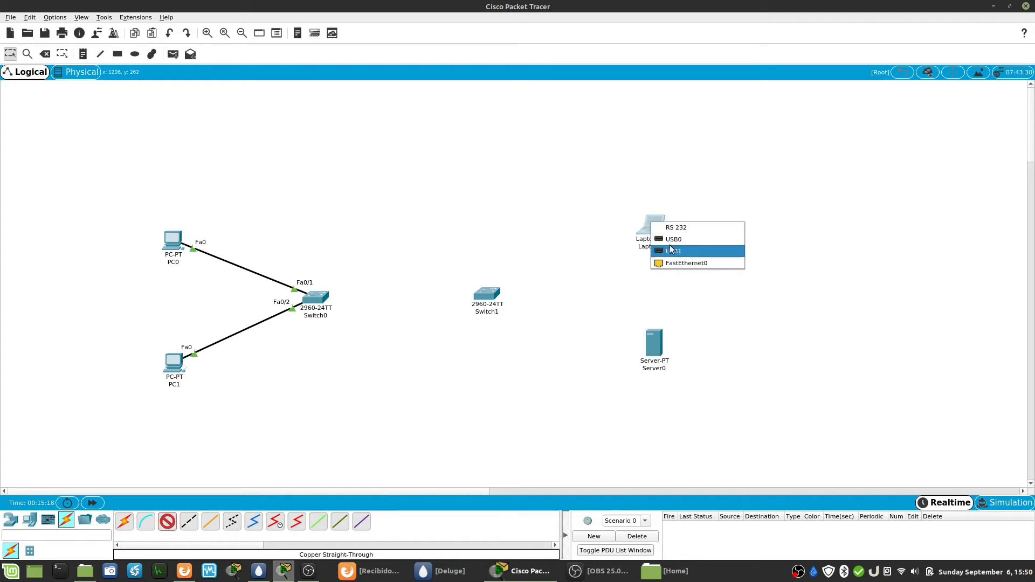
left_click(680, 263)
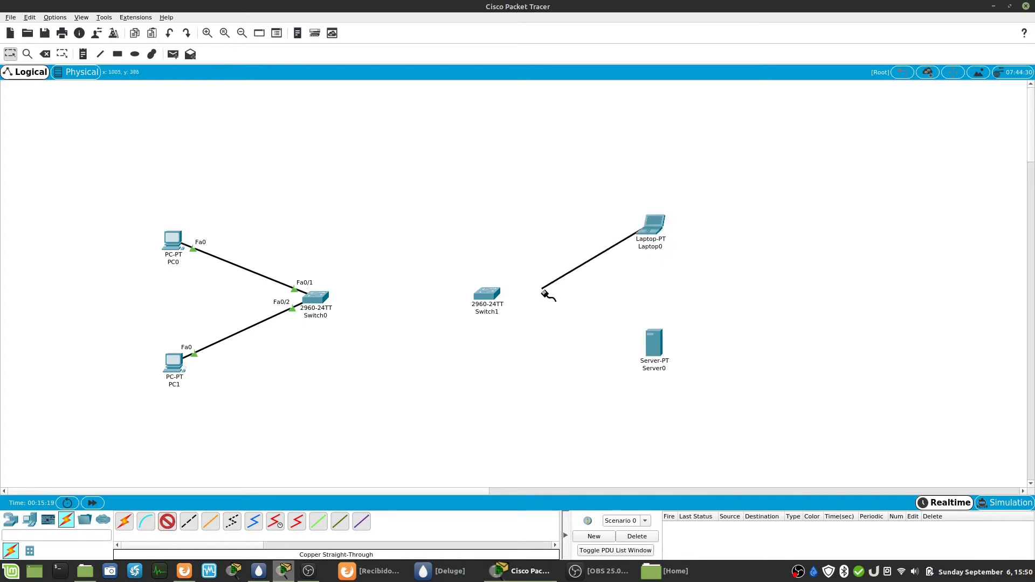
left_click(487, 298)
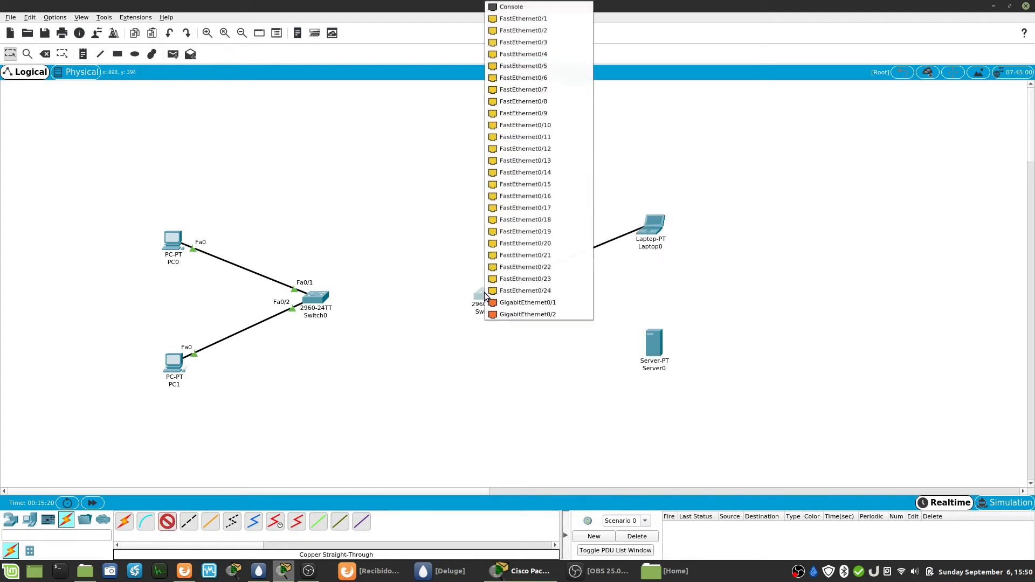
left_click(543, 22)
- Connect Server0's FastEthernet0 port to Switch1's FastEthernet0/2 port with a Copper Straight-Through cable
left_click(188, 521)
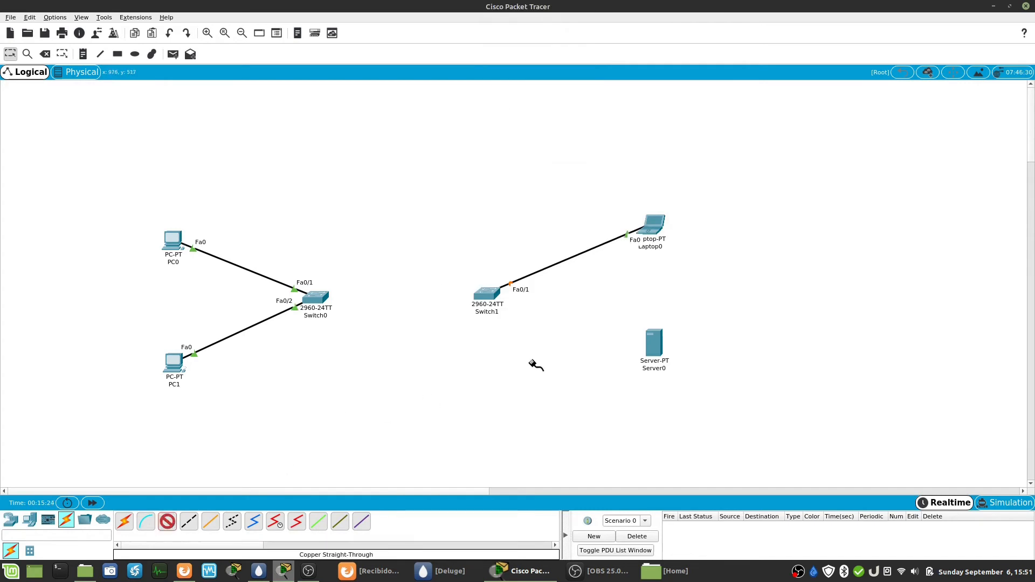
left_click(649, 339)
left_click(487, 295)
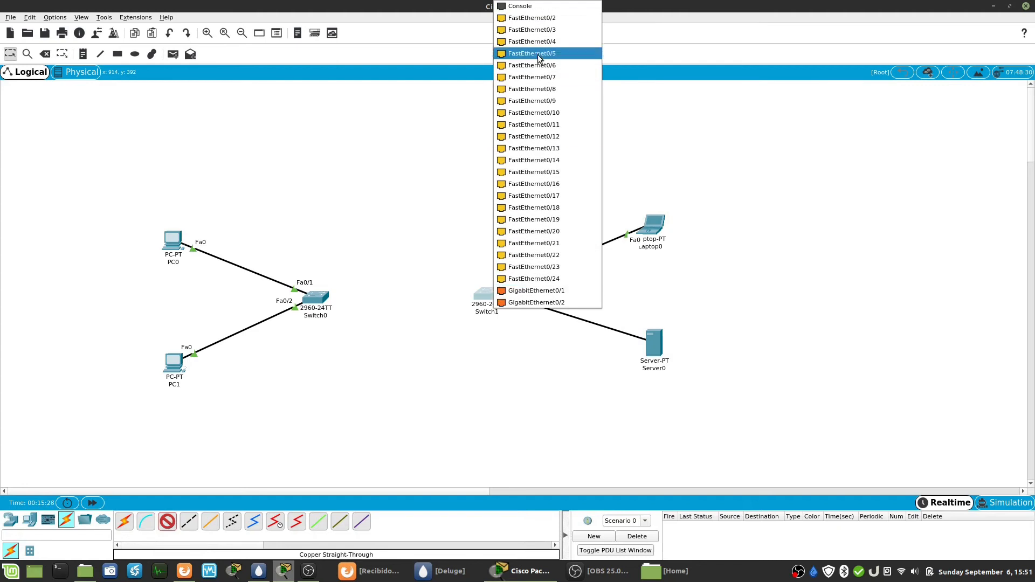
left_click(532, 18)
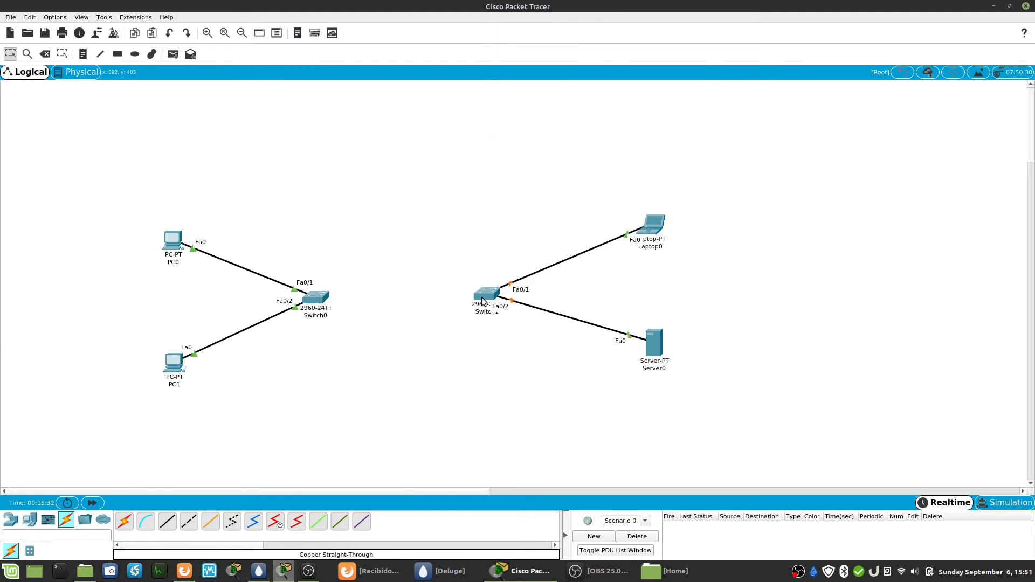
- Link the GigabitEthernet0/1 ports of Switch0 and Switch1 with a Copper Straight-Through cable
left_click(168, 522)
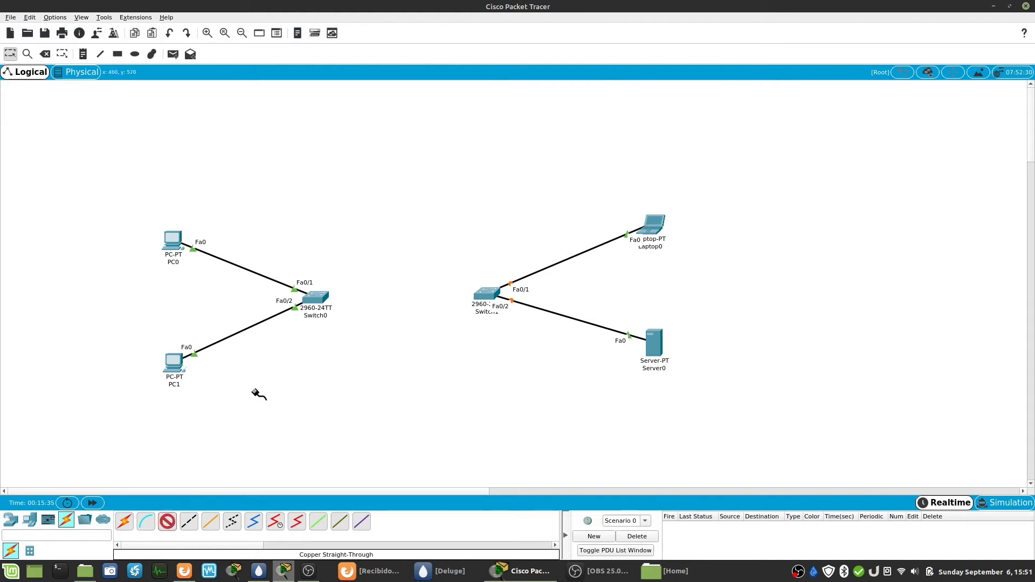
left_click(318, 295)
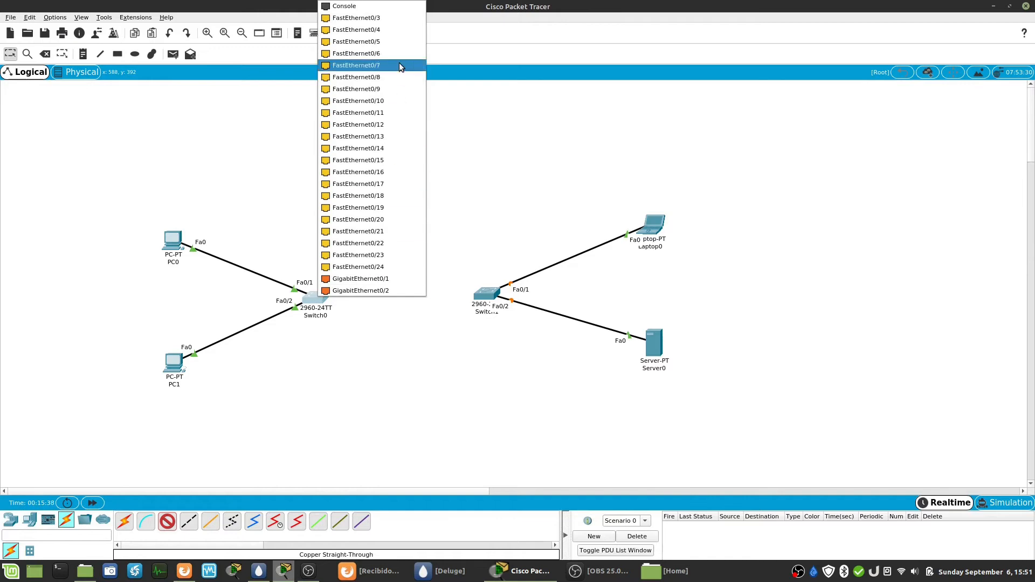
left_click(374, 280)
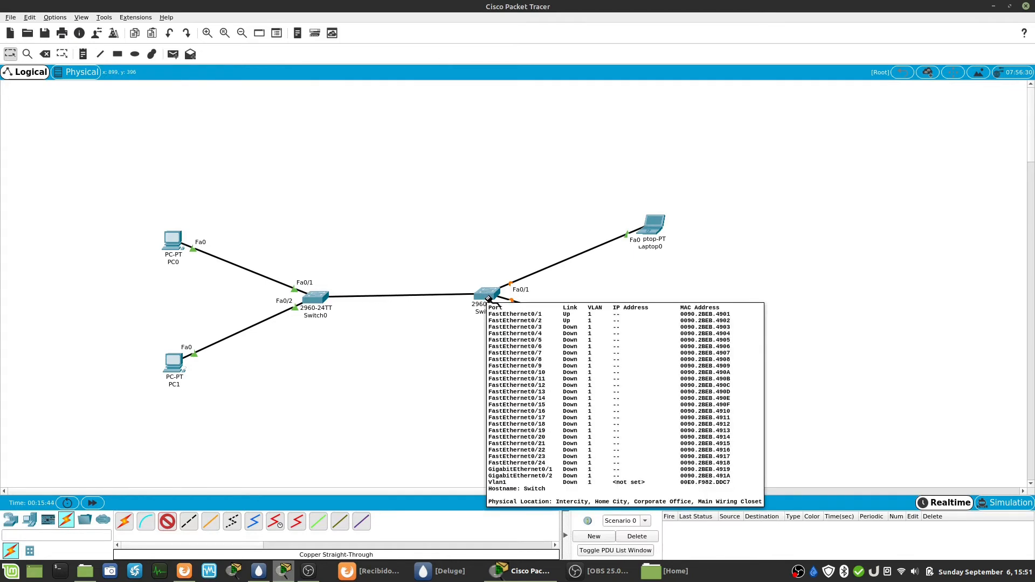
left_click(488, 298)
left_click(517, 280)
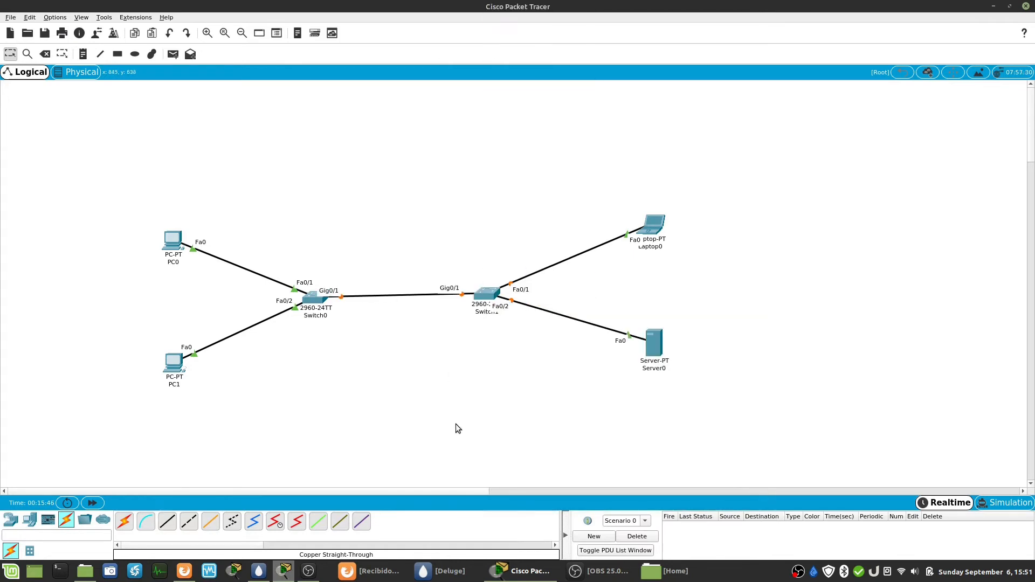
- Nudge Switch1 slightly down to level it with Switch0, and fast-forward the network time
left_click_drag(494, 294, 495, 298)
left_click(482, 342)
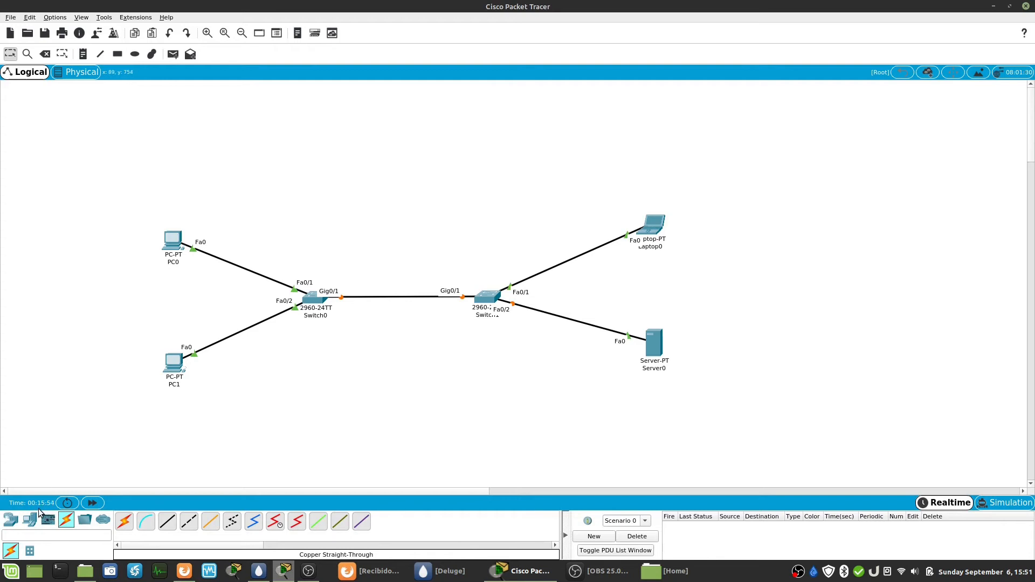
left_click(100, 503)
left_click(100, 502)
- Open PC0's physical device view and enlarge its window until the whole PC case fits
mouse_move(169, 240)
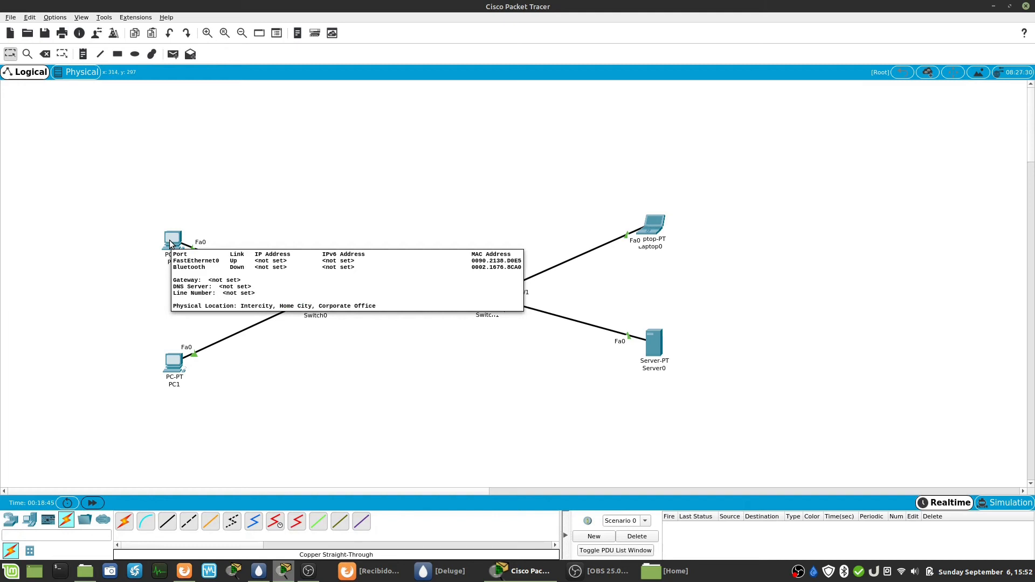
left_click(171, 242)
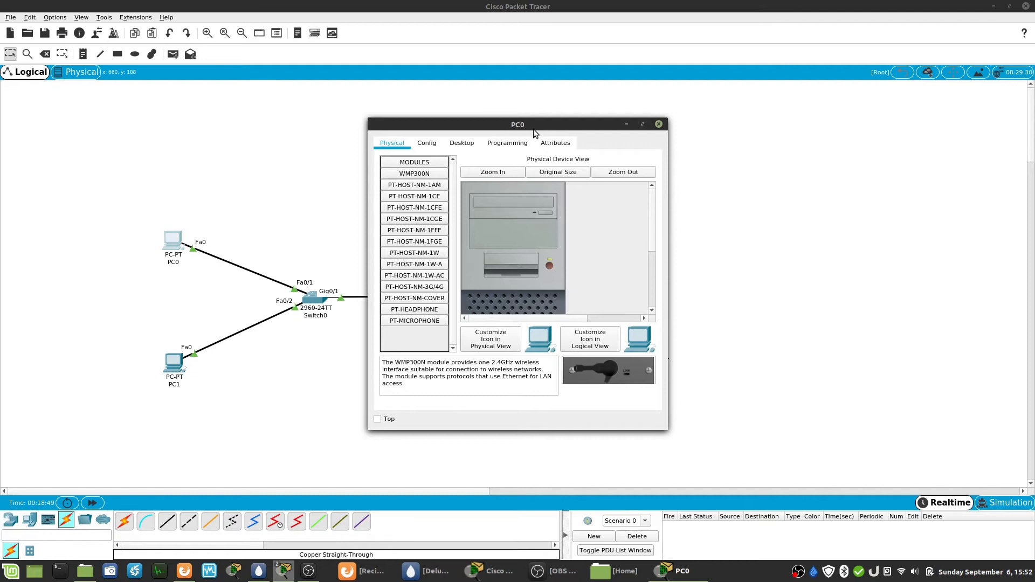
left_click_drag(665, 244, 795, 243)
left_click_drag(615, 427, 618, 519)
left_click_drag(618, 532, 618, 544)
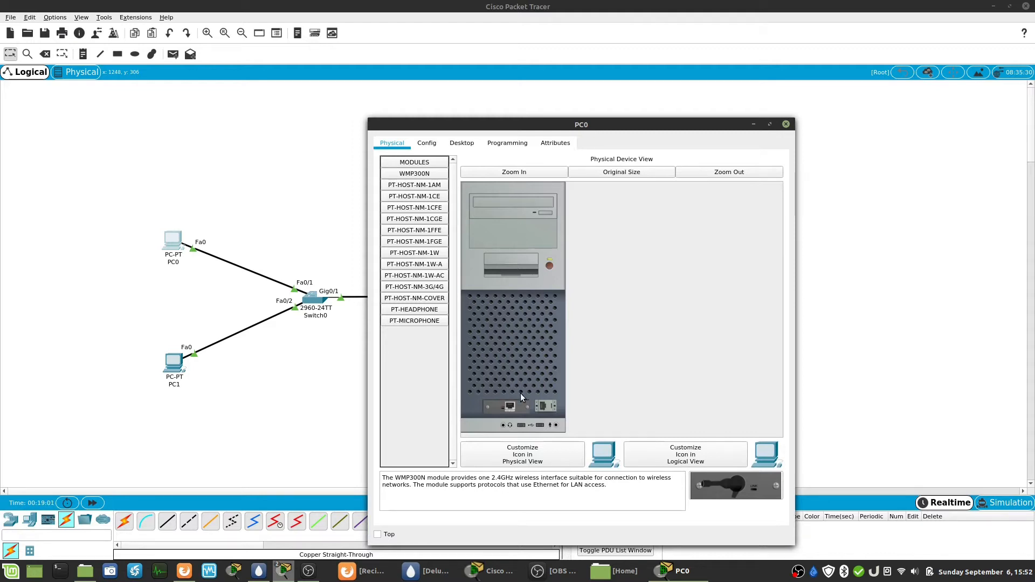
- Power off PC0 and remove the PT-HOST-NM-1CFE network module from its slot
left_click(549, 267)
left_click(548, 267)
left_click(549, 266)
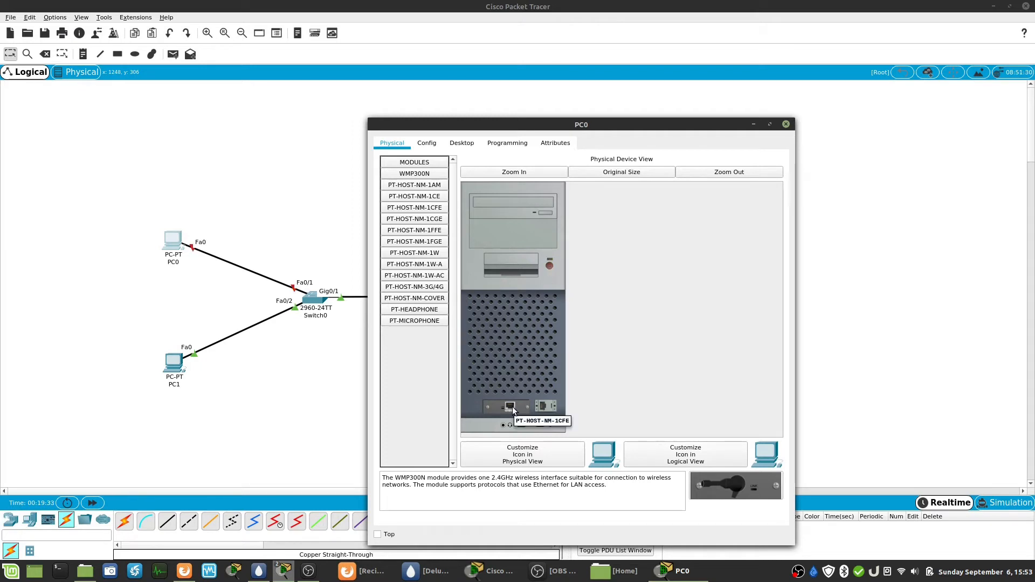
left_click_drag(510, 407, 420, 370)
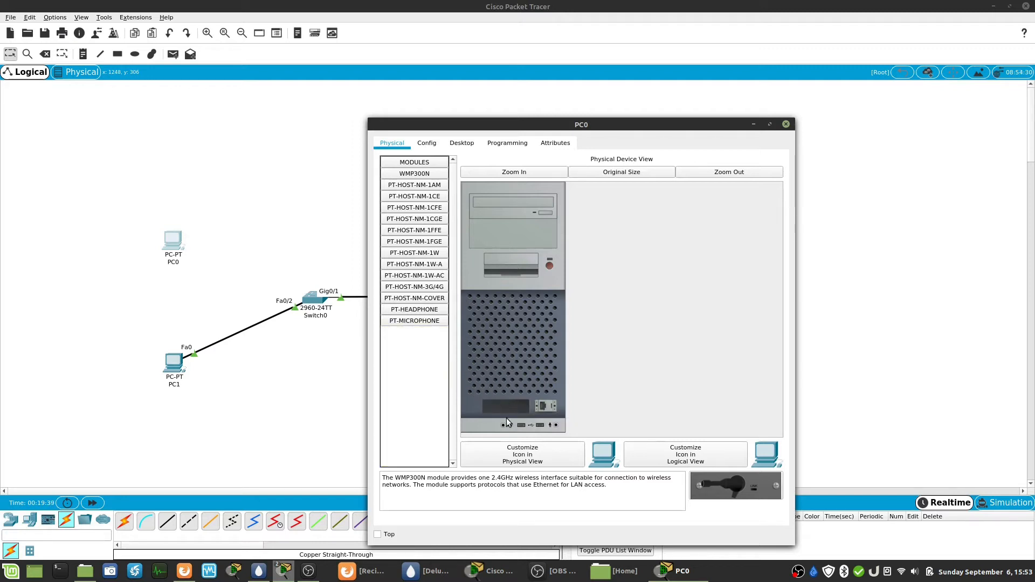
- Fit the PT-HOST-NM-1W-AC wireless module into PC0's empty slot and take it out again
left_click(432, 278)
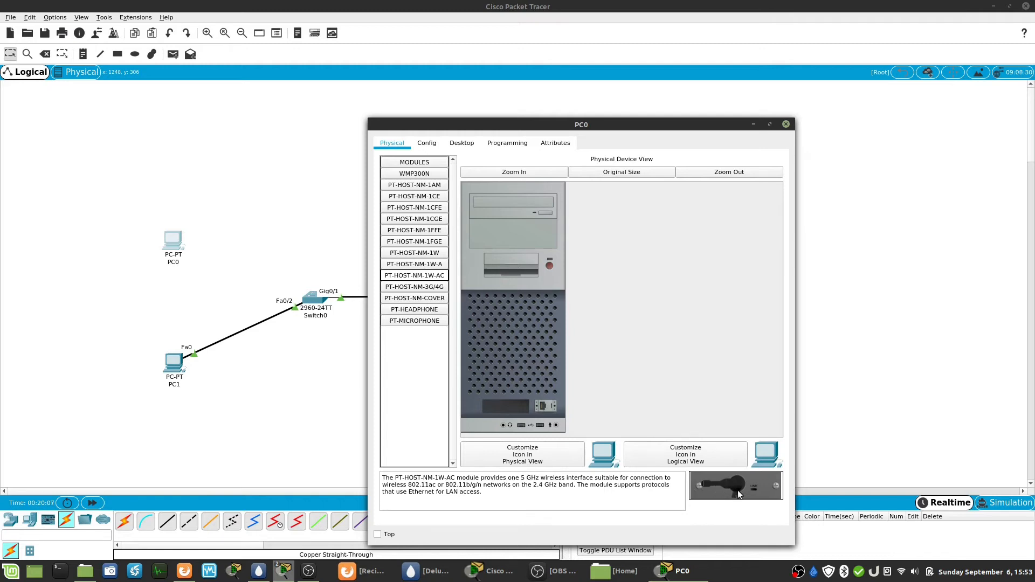
left_click_drag(737, 490, 506, 409)
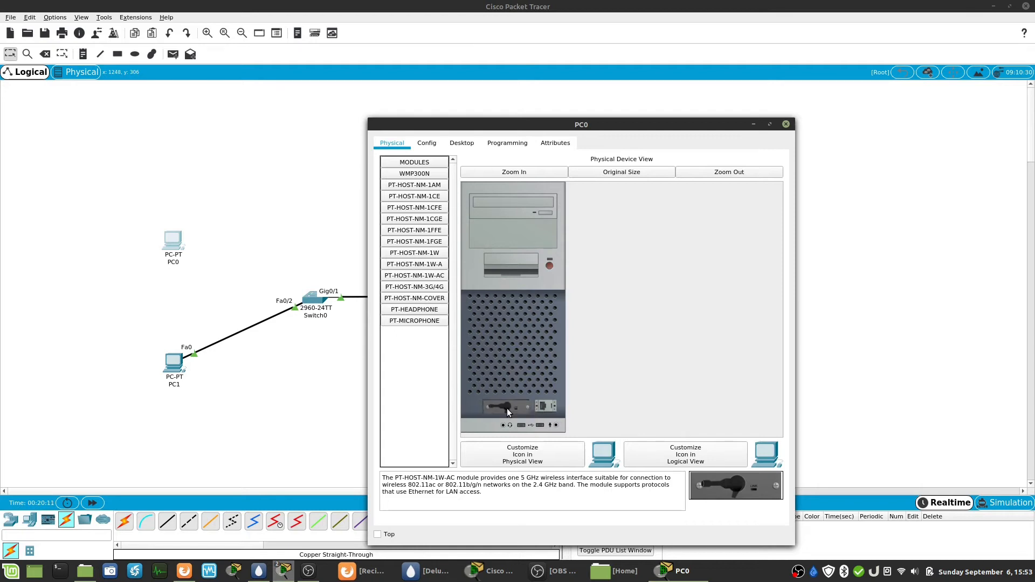
left_click(549, 265)
left_click_drag(518, 406, 422, 358)
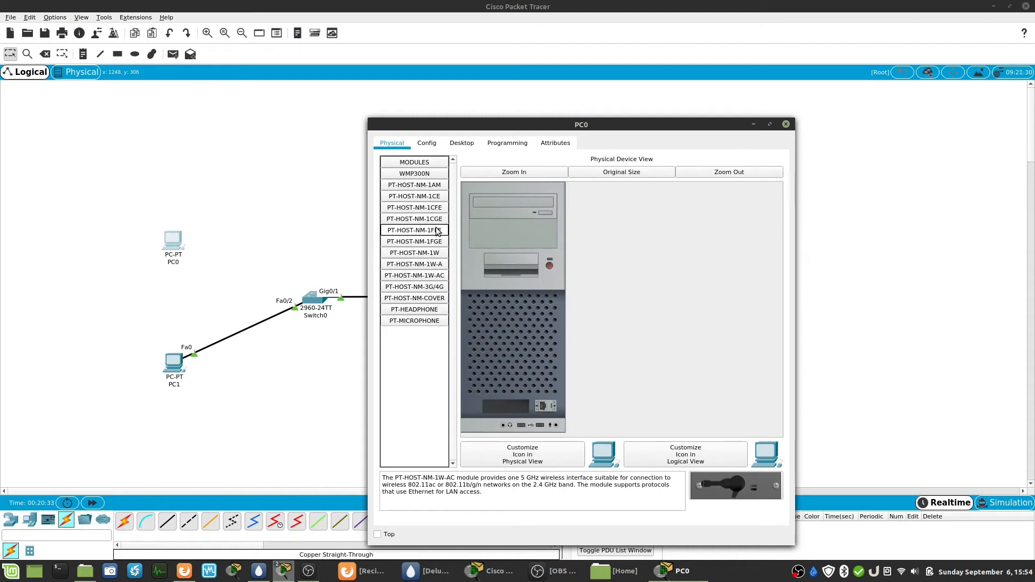
- Install the PT-HOST-NM-1CGE module in PC0's empty slot, power the PC on, and close its window
left_click_drag(428, 222, 506, 412)
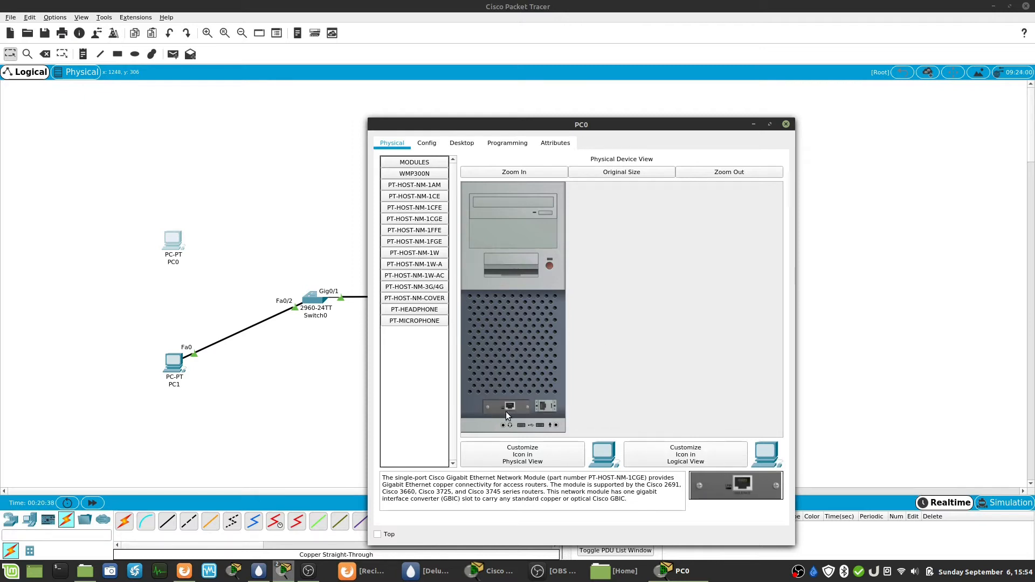
left_click(549, 265)
left_click(786, 125)
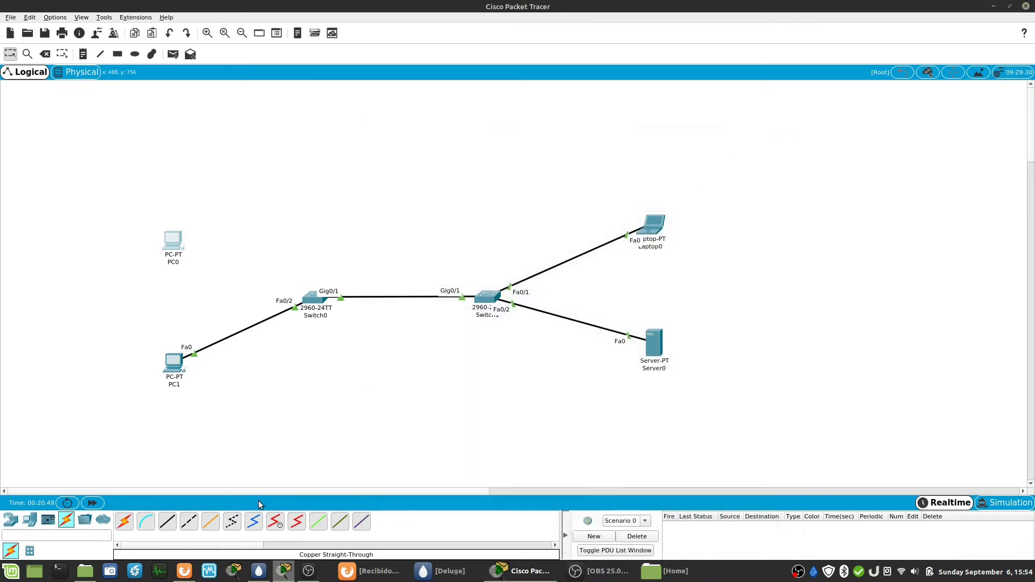
- Connect PC0's GigabitEthernet0 port to Switch0's FastEthernet0/1 port with a copper straight-through cable
left_click(167, 521)
left_click(173, 238)
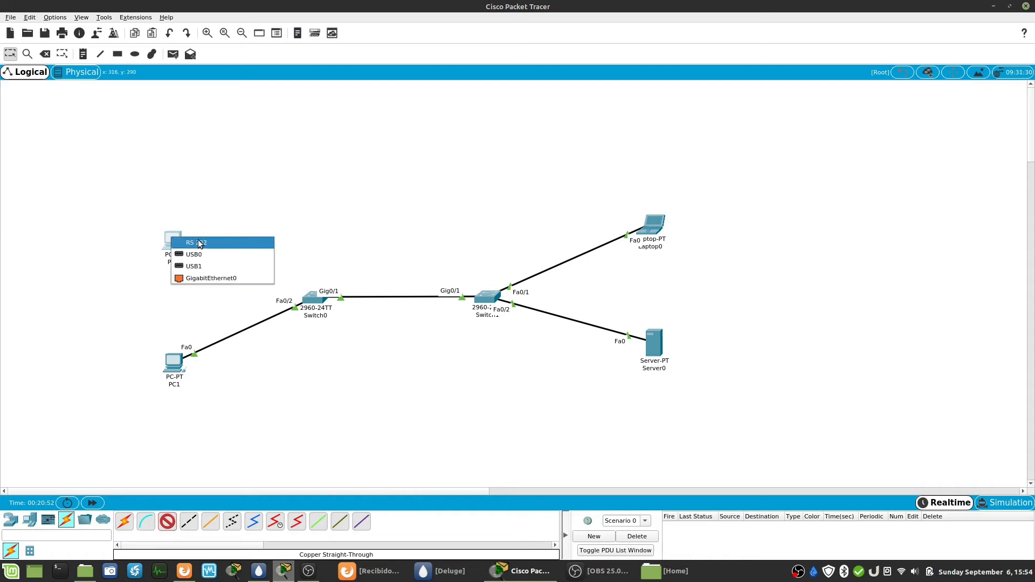
left_click(204, 279)
left_click(314, 298)
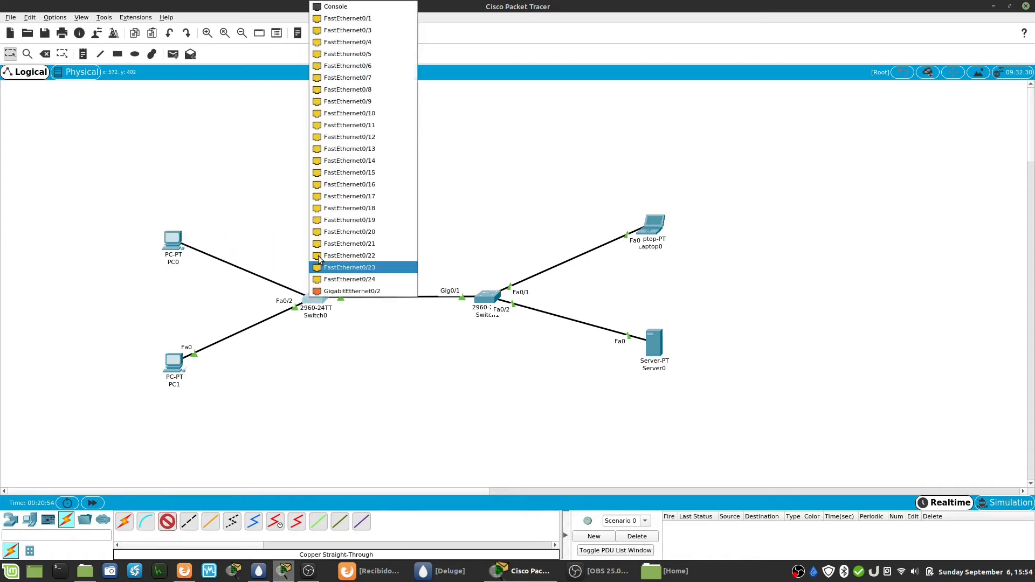
left_click(366, 18)
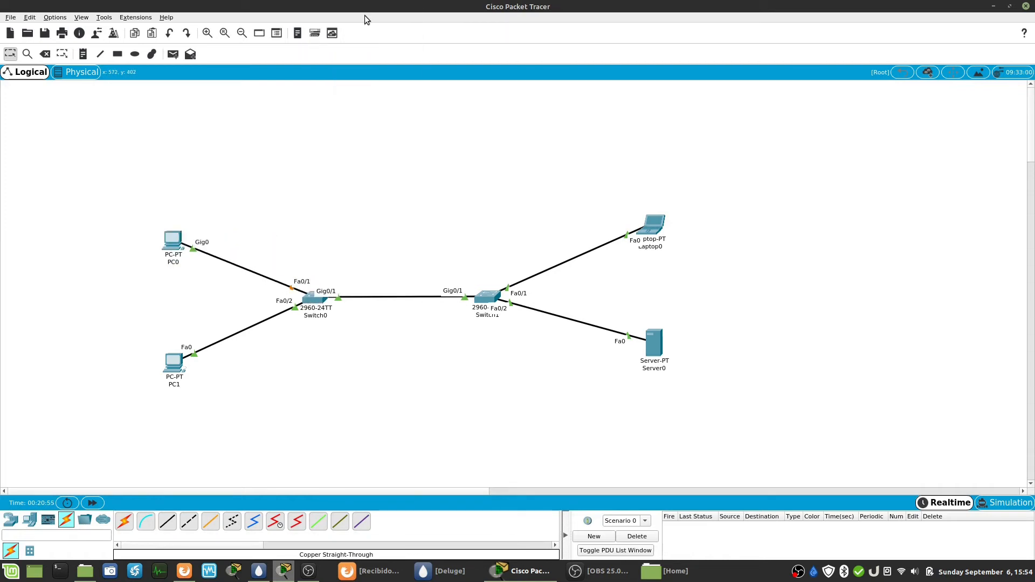
- Enlarge PC0's device window and examine its global, algorithm, GigabitEthernet0 and Bluetooth configuration settings
left_click(180, 237)
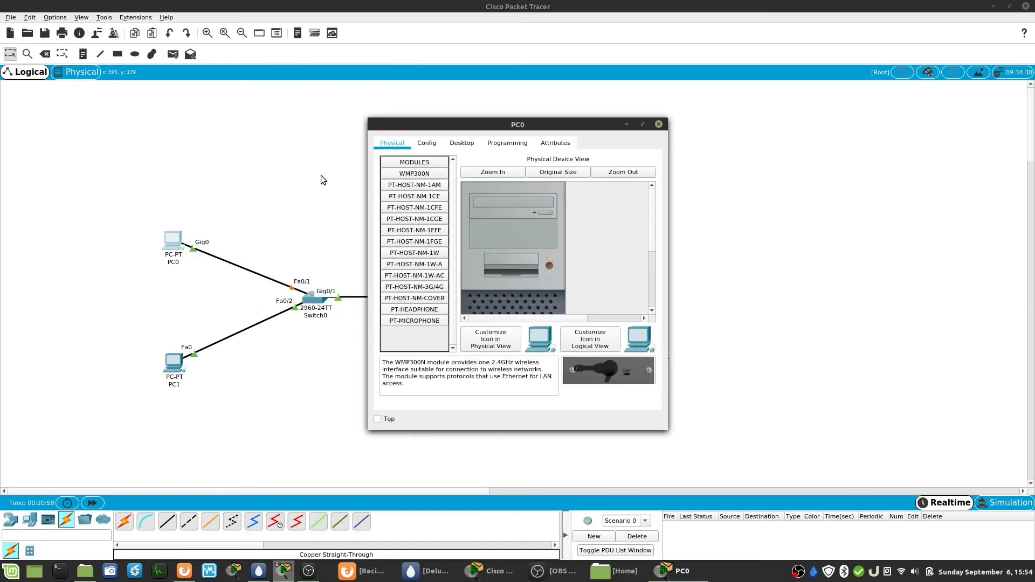
left_click_drag(662, 426, 775, 534)
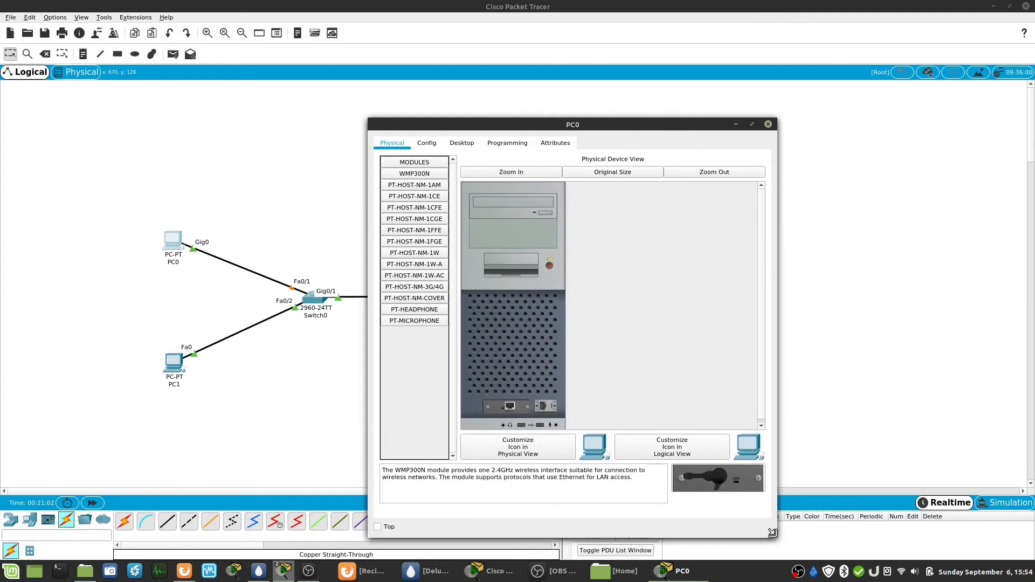
left_click(430, 144)
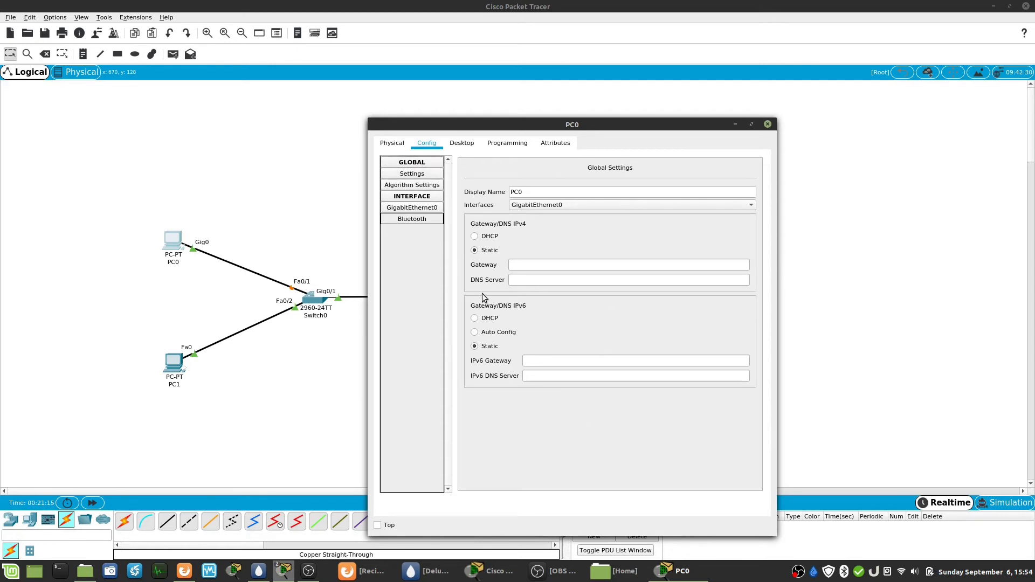
left_click(559, 205)
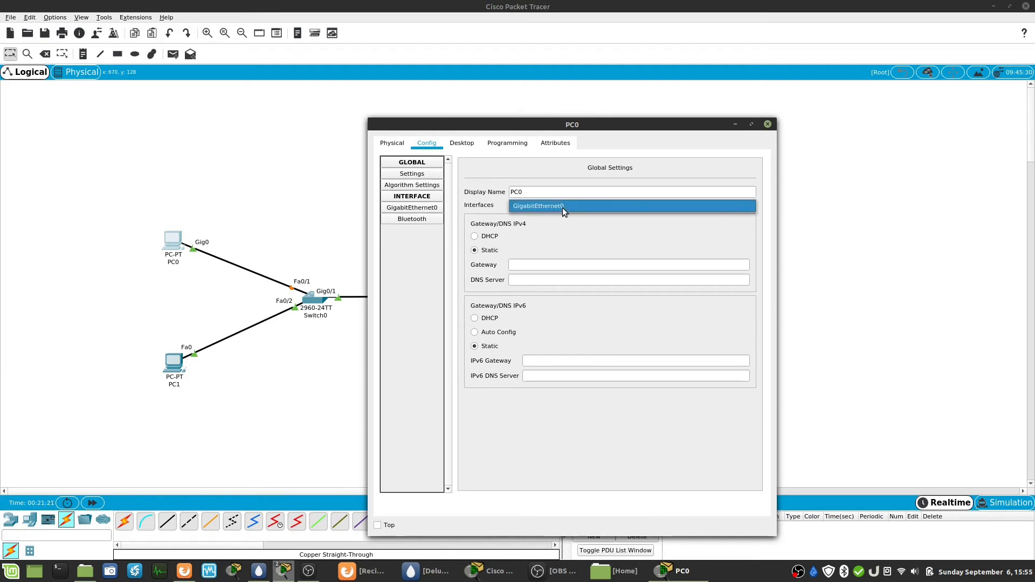
left_click(547, 207)
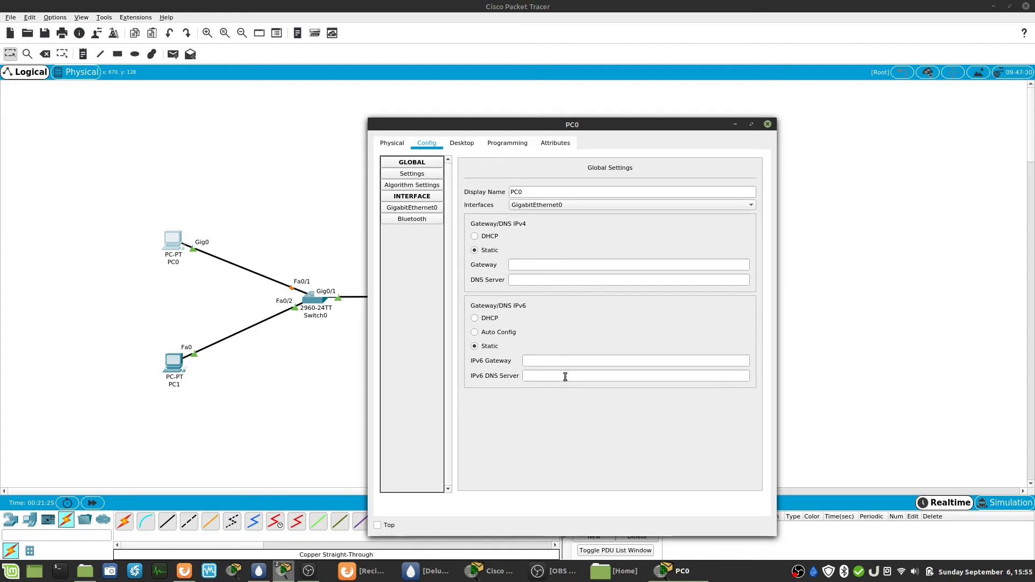
left_click(434, 186)
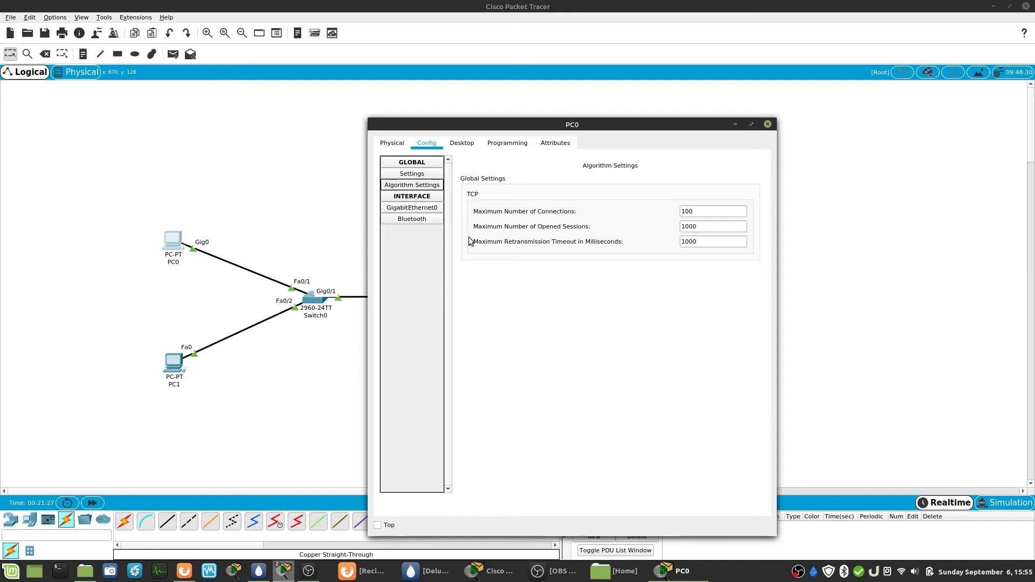
left_click(411, 209)
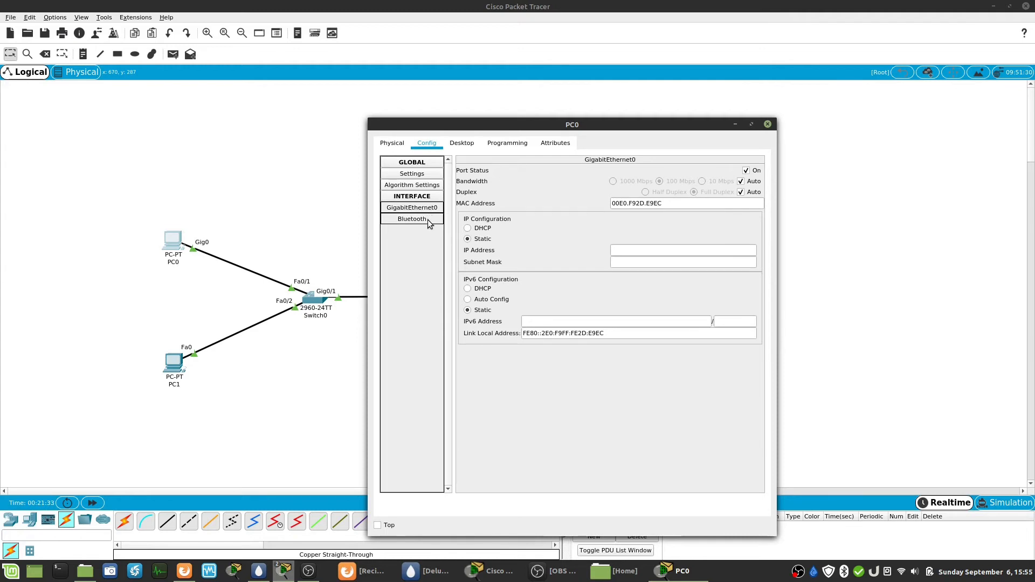
left_click(418, 219)
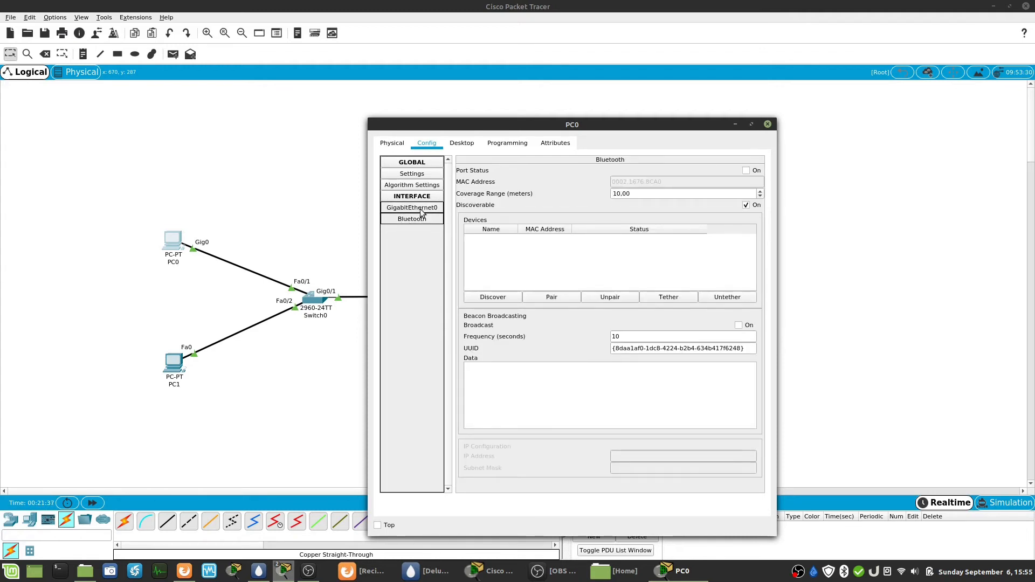
left_click(413, 173)
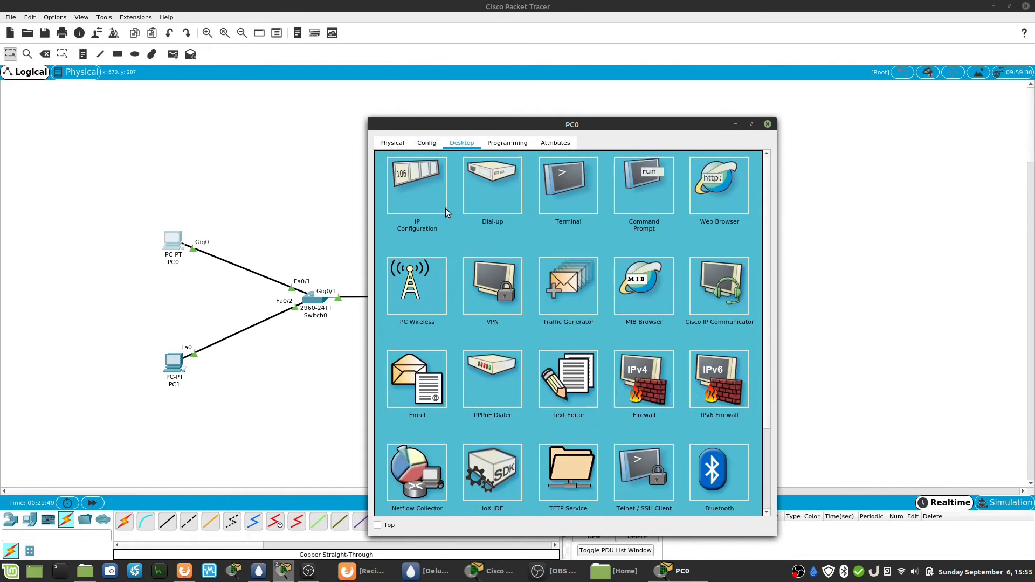
- Look at PC0's Web Browser, Command Prompt and PC Wireless desktop applications, closing each one
left_click(723, 186)
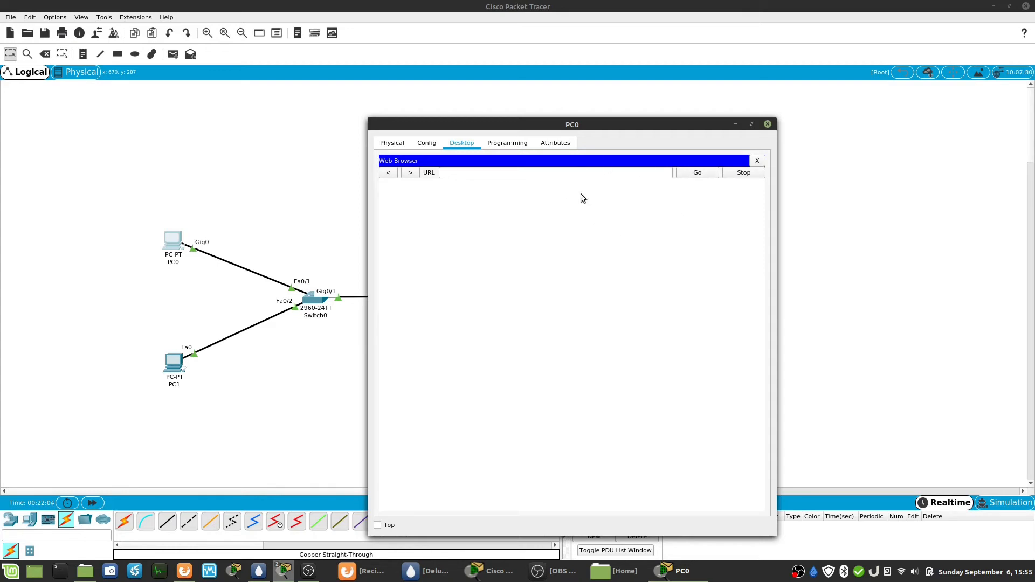
left_click(757, 162)
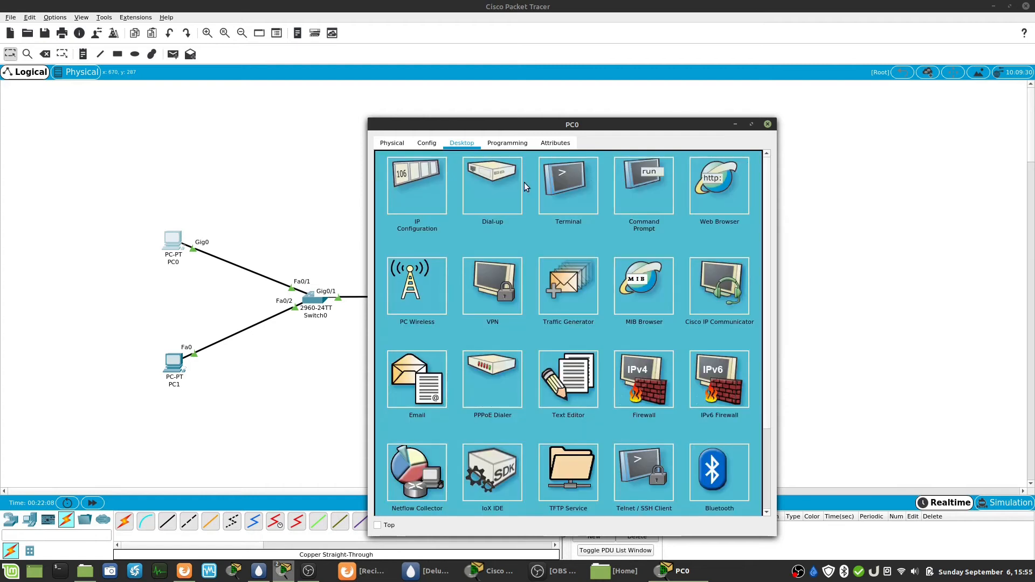
left_click(644, 177)
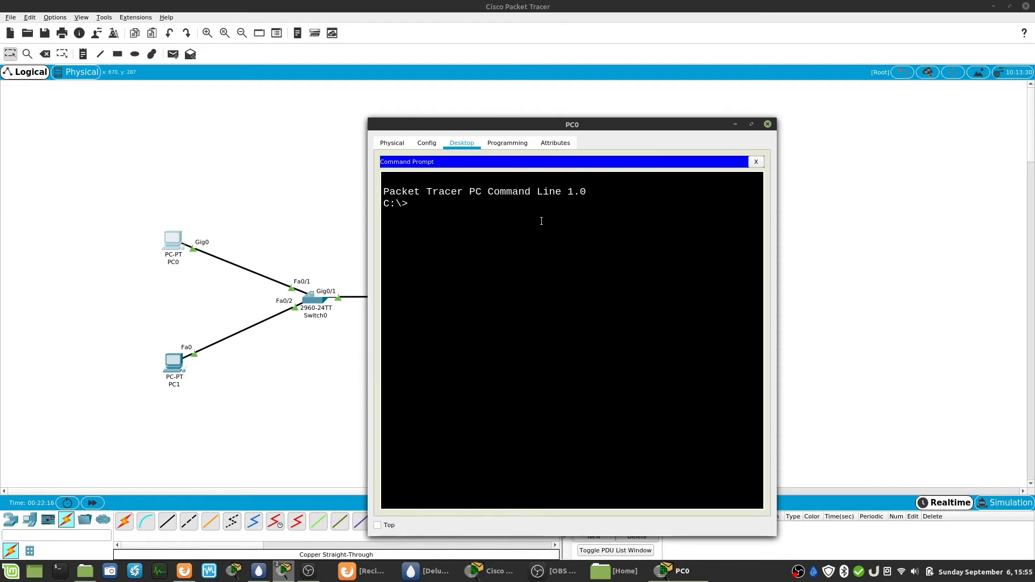
left_click(756, 162)
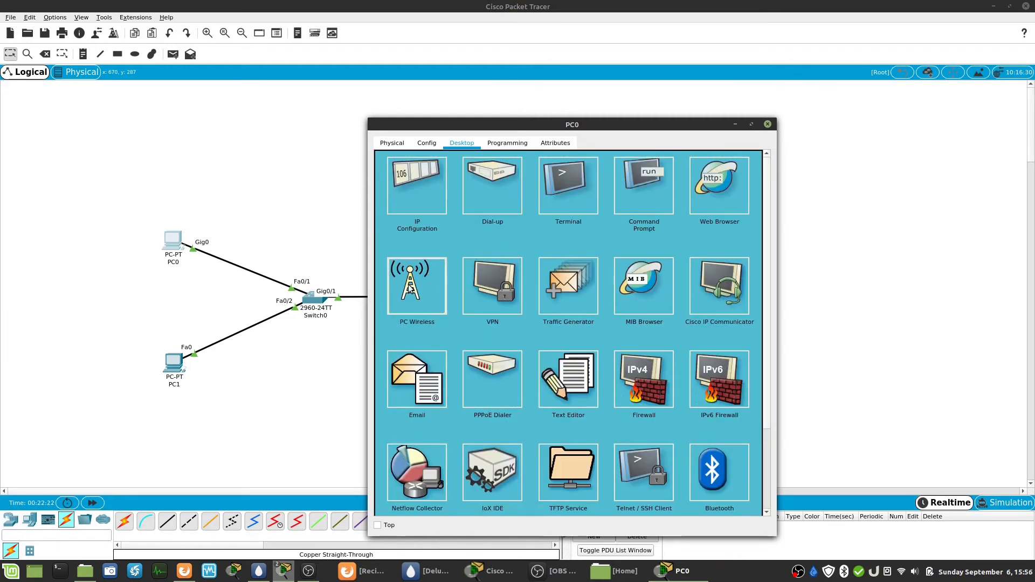
left_click(408, 283)
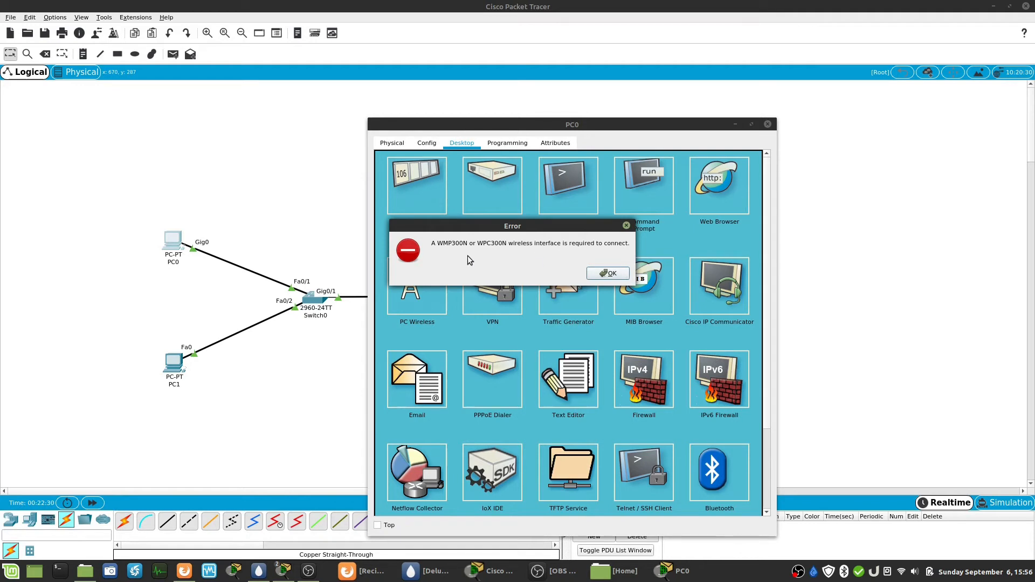
left_click(611, 274)
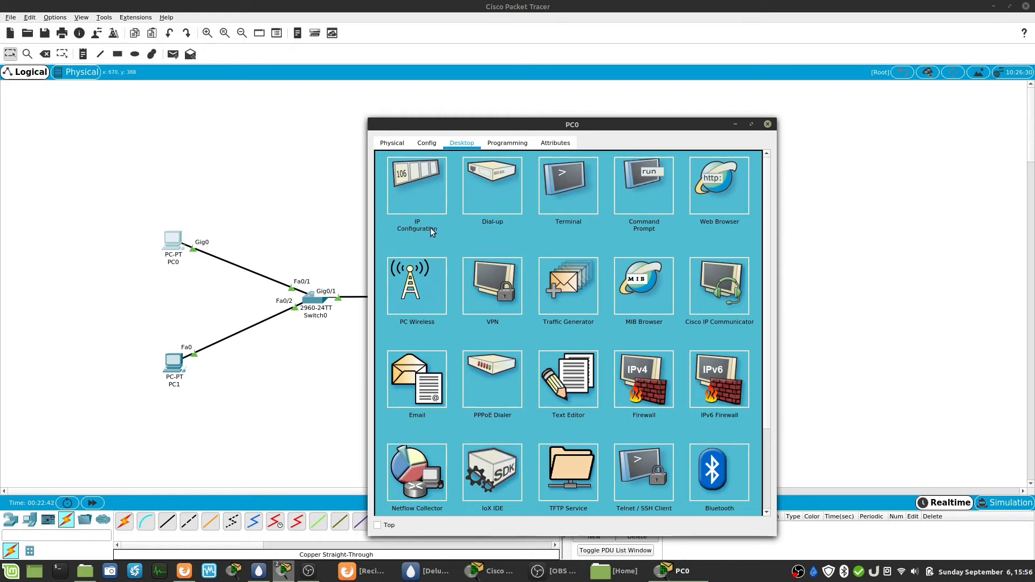
- Give PC0 the static IP address 192.168.0.1 with subnet mask 255.255.255.0 and close its window
left_click(412, 176)
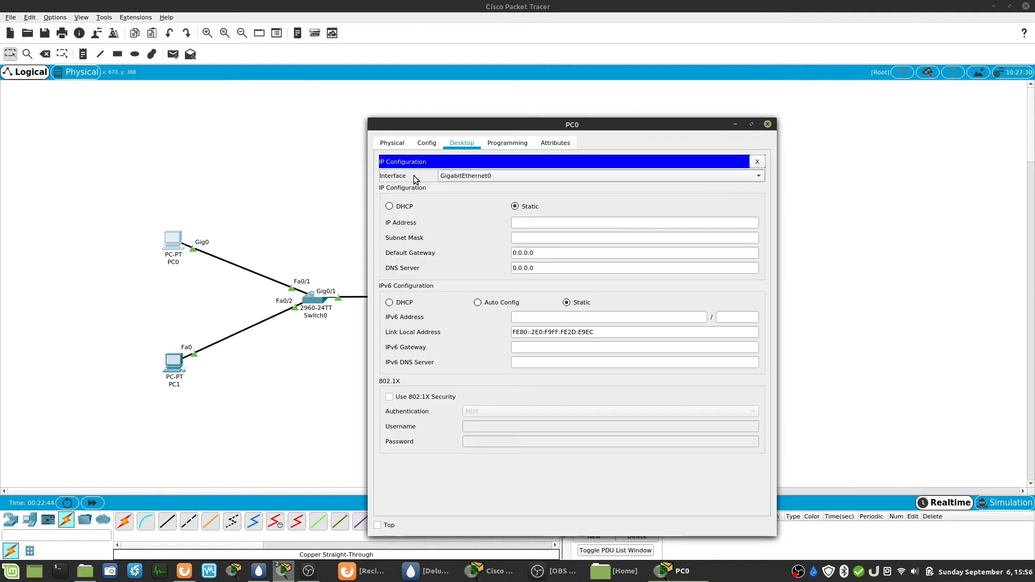
left_click_drag(496, 125, 583, 76)
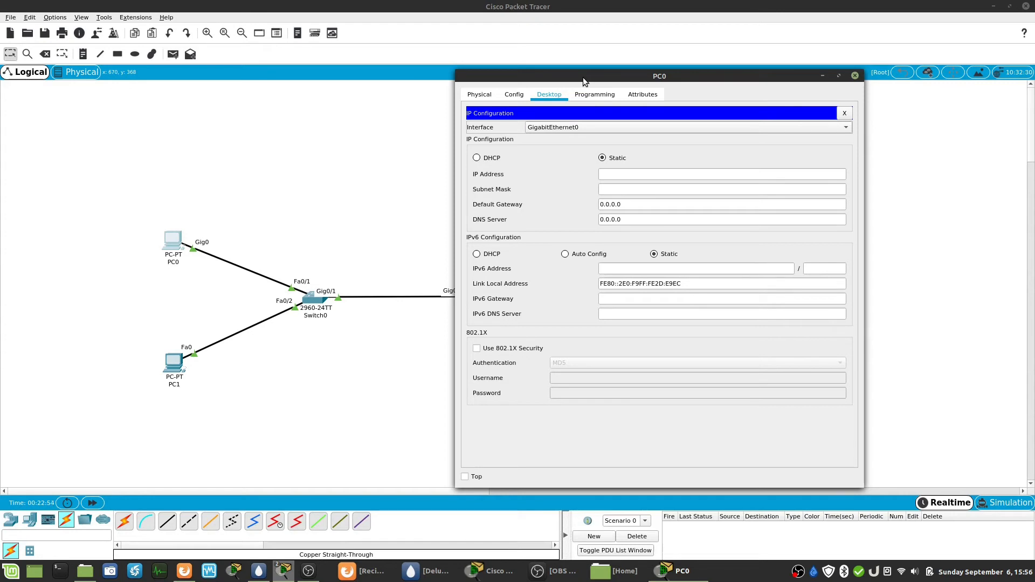
left_click(662, 176)
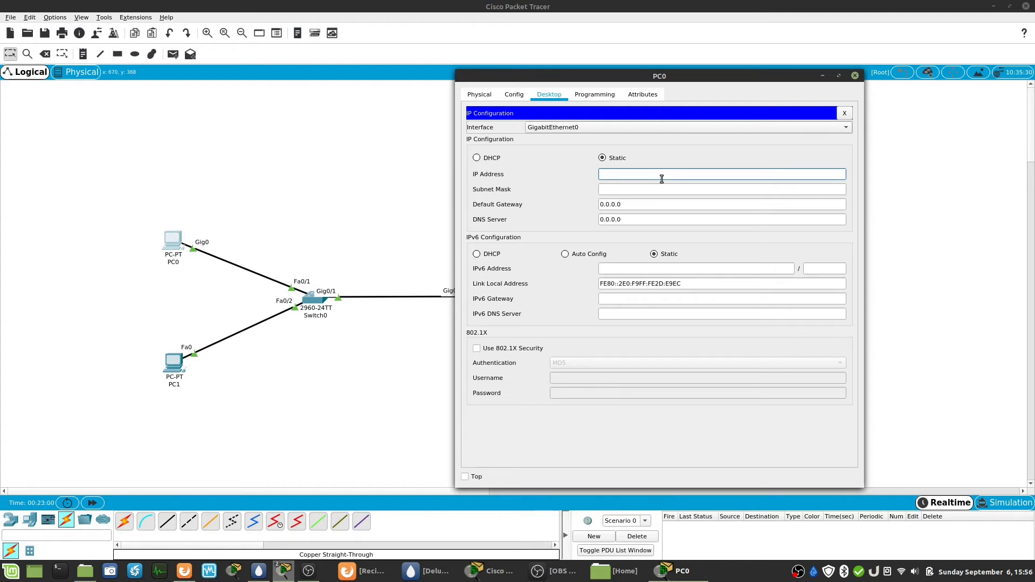
type("192.168.0.1")
key("Tab")
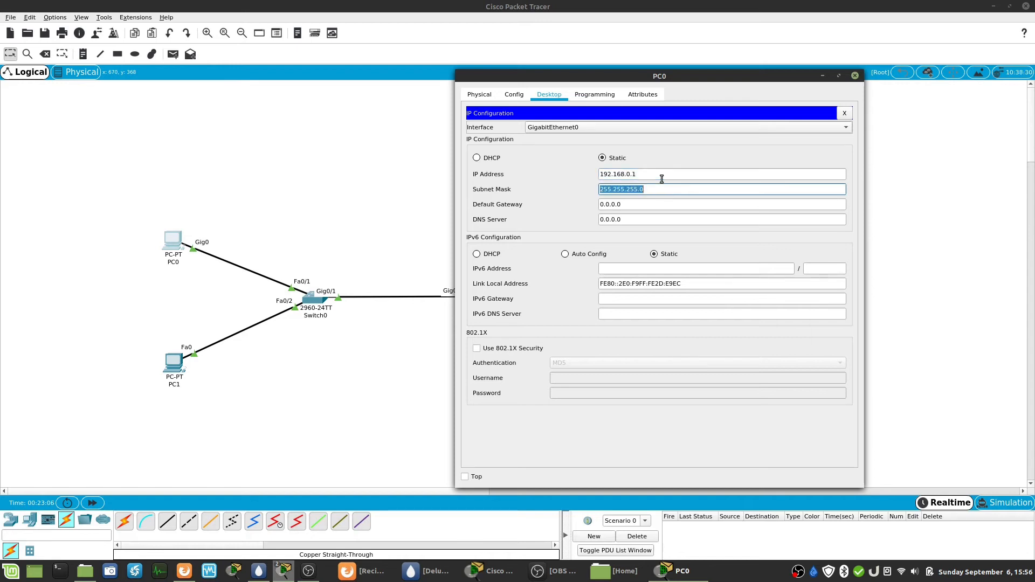
left_click_drag(633, 175, 538, 150)
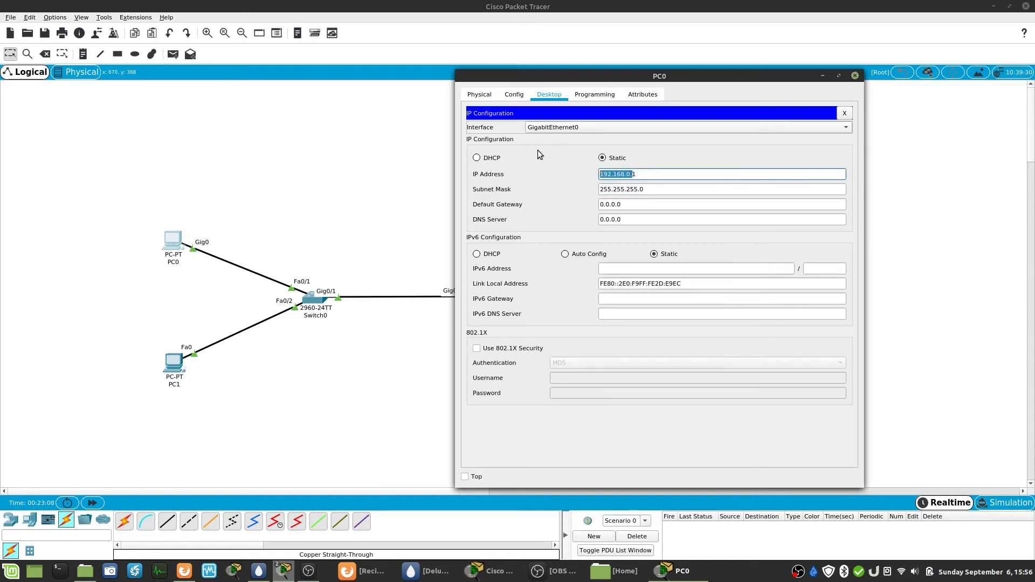
left_click(656, 175)
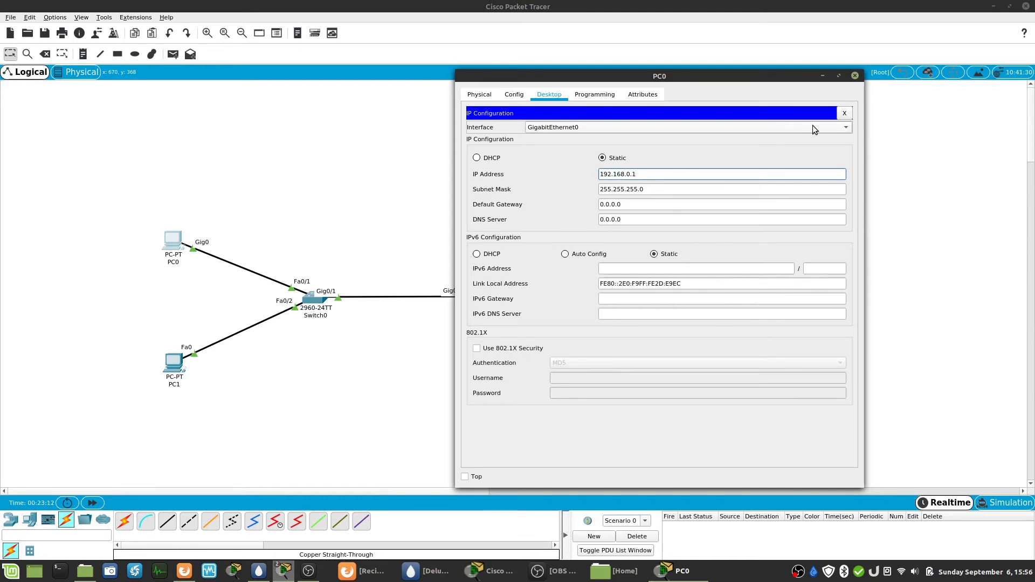
left_click(845, 113)
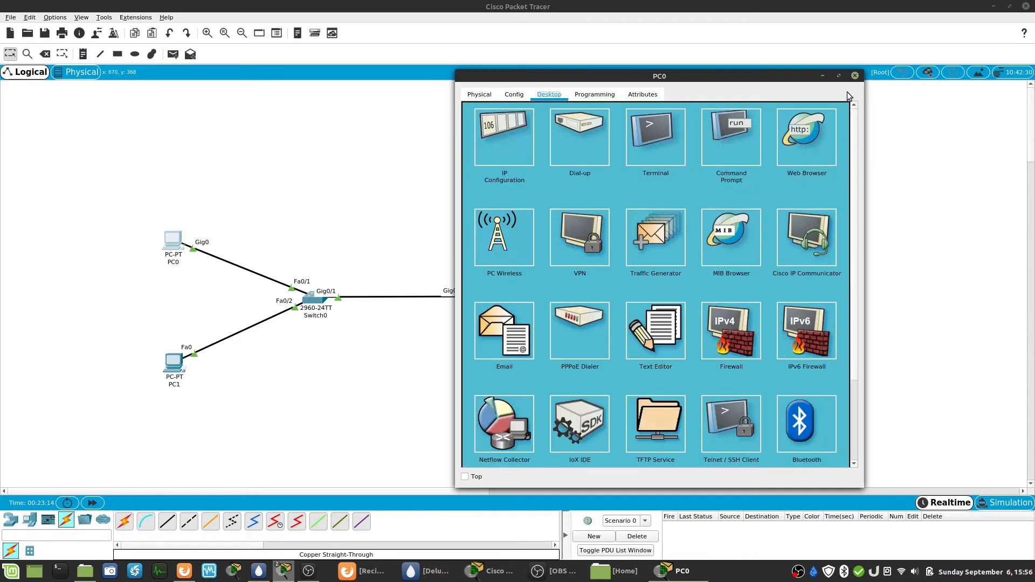
left_click(855, 76)
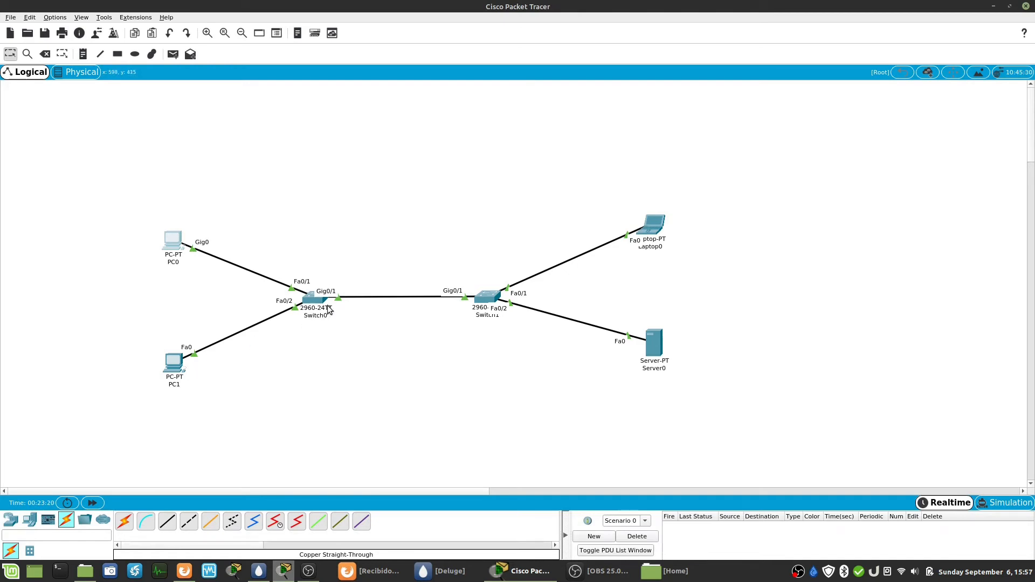
- Give PC1 the static IP address 192.168.0.2 with the automatically filled subnet mask and close its window
left_click(173, 365)
left_click(460, 143)
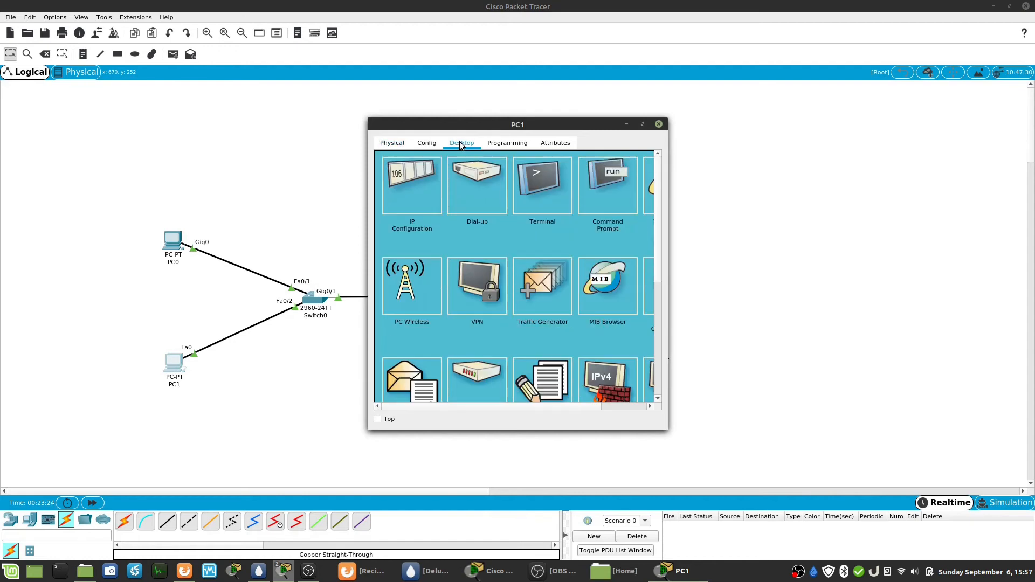
left_click(426, 197)
left_click(469, 222)
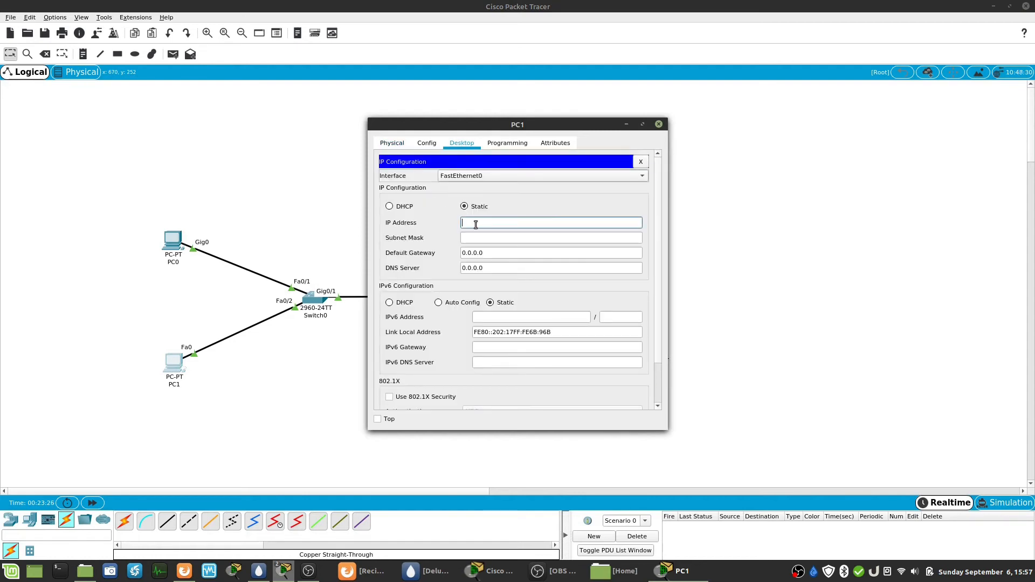
type("192.168.0.2")
left_click(502, 237)
left_click(641, 162)
left_click(659, 124)
- Give Laptop0 the static IP address 192.168.0.3 with the automatically filled subnet mask and close its window
left_click(657, 228)
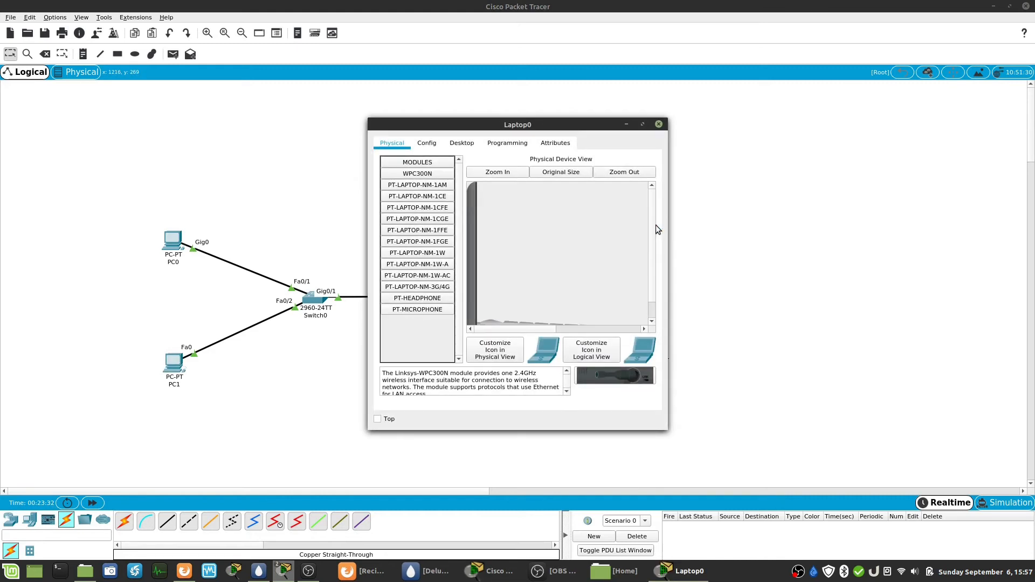
left_click(459, 146)
left_click(415, 178)
left_click(483, 223)
type("192.168.0.3")
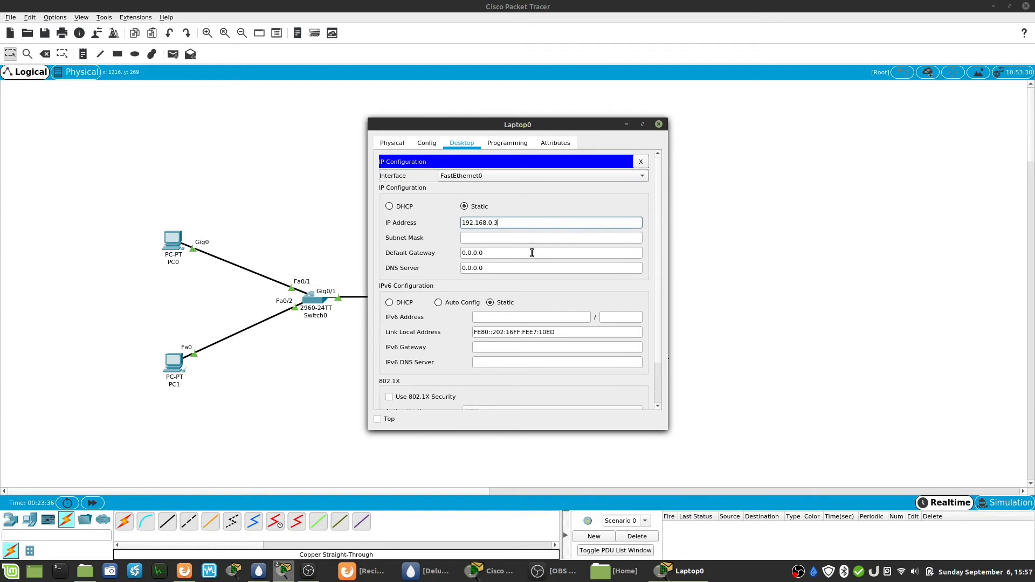
left_click(541, 243)
left_click(641, 162)
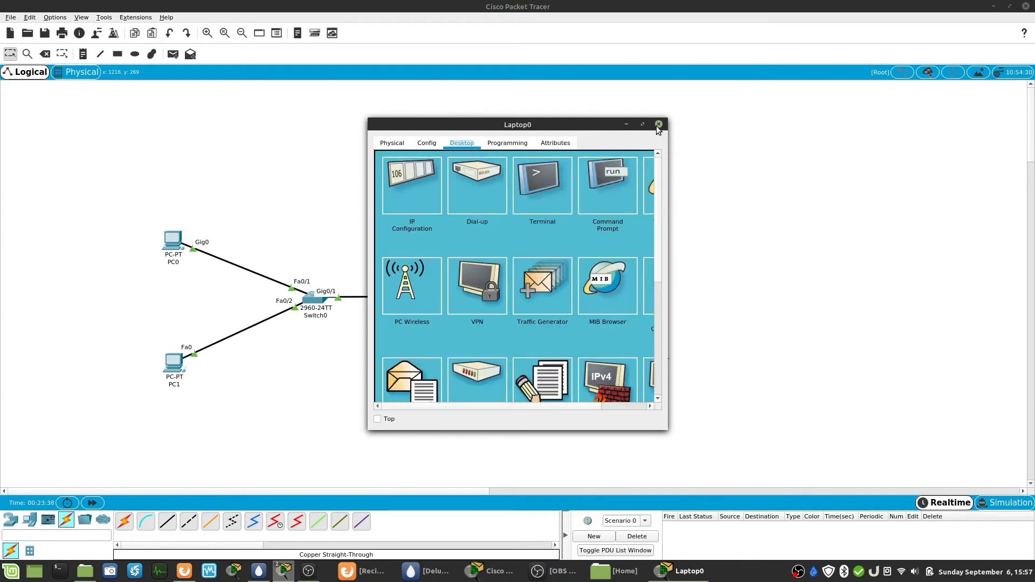
left_click(658, 124)
- Give Server0 the static IP address 192.168.0.4 with subnet mask 255.255.255.0 and move its window clear of the topology
left_click(654, 342)
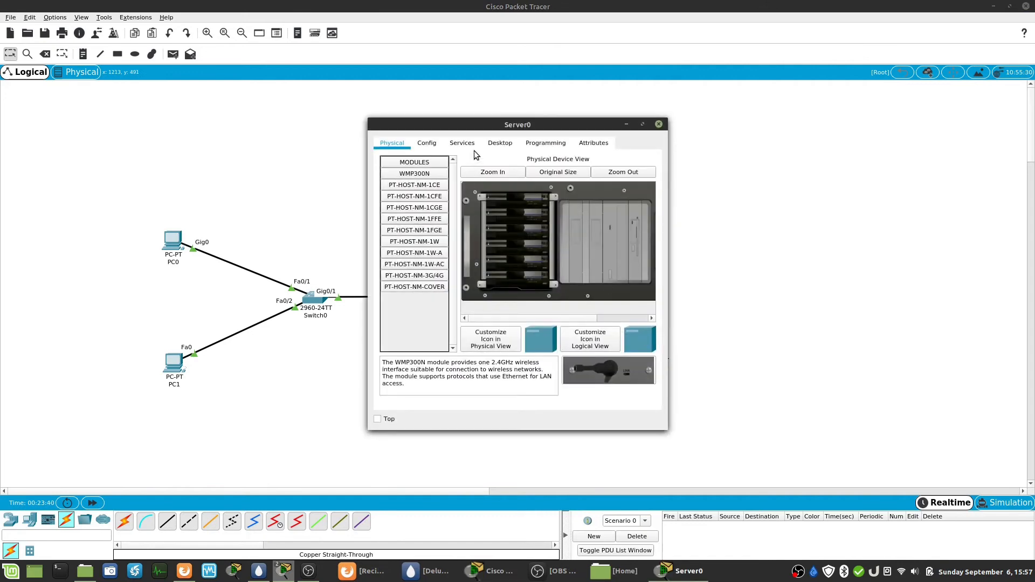
left_click(507, 143)
left_click(415, 195)
left_click(473, 209)
type("192.168.0.4")
key("Tab")
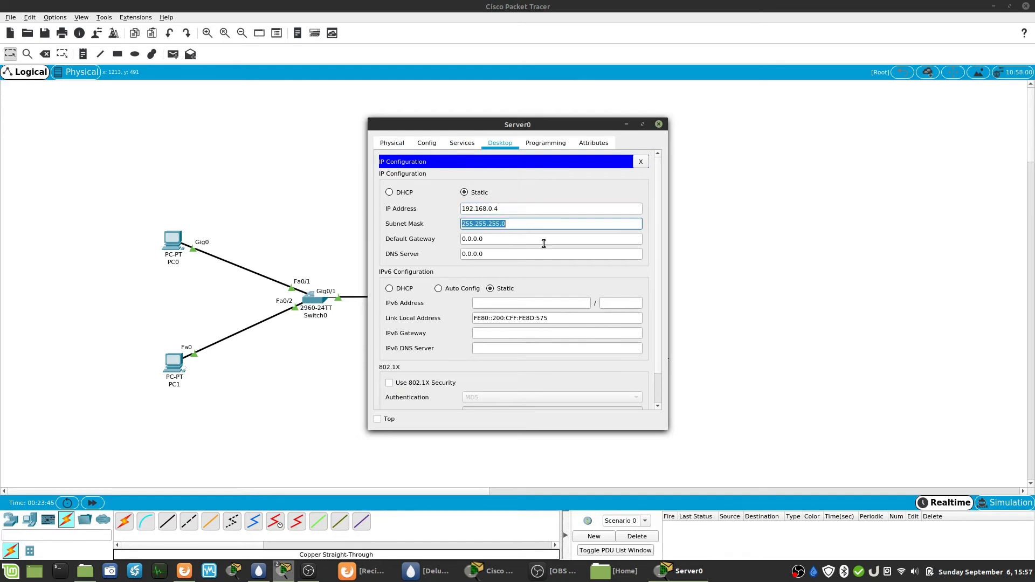
left_click(641, 163)
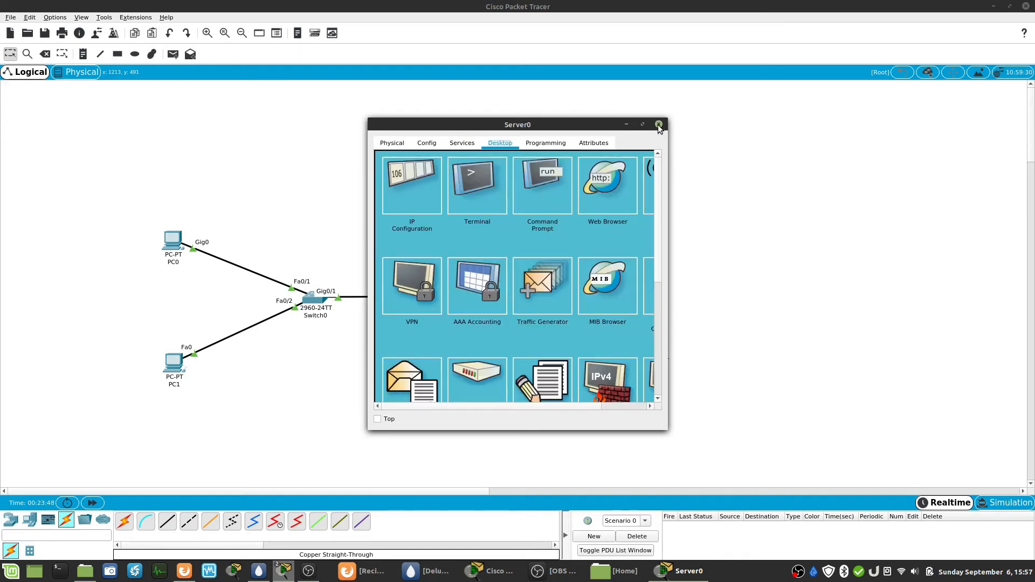
left_click_drag(483, 128, 810, 124)
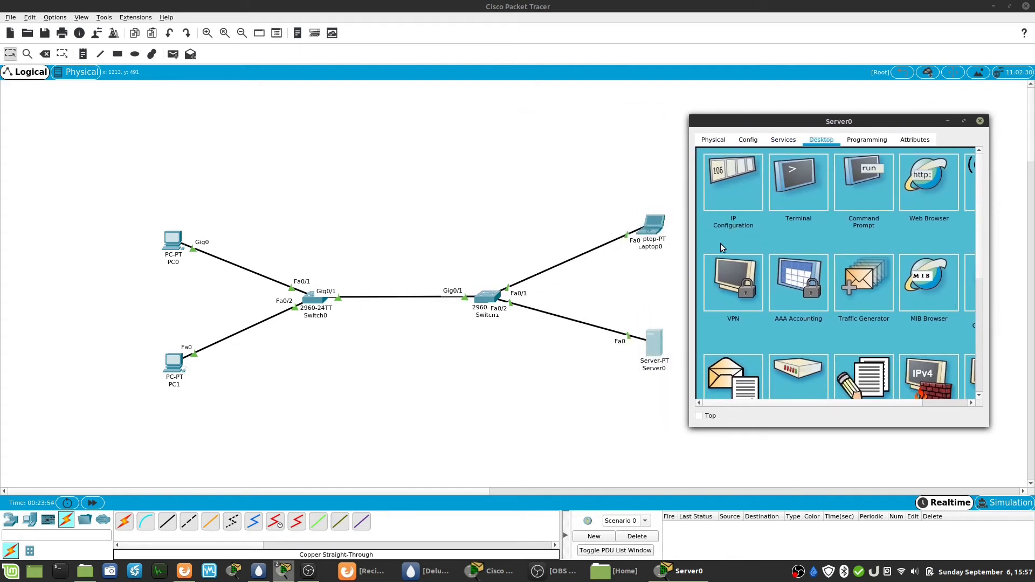
- In Server0's HTTP service, replace the heading text of index.html with "Bienvenidos a la introduccion a Packet Tracer"
left_click(785, 140)
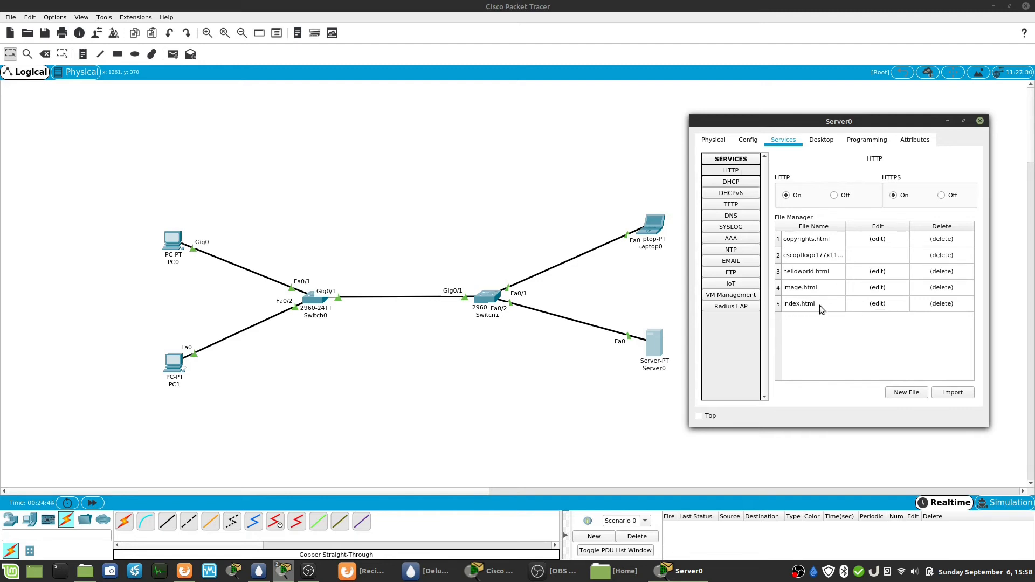
left_click(878, 305)
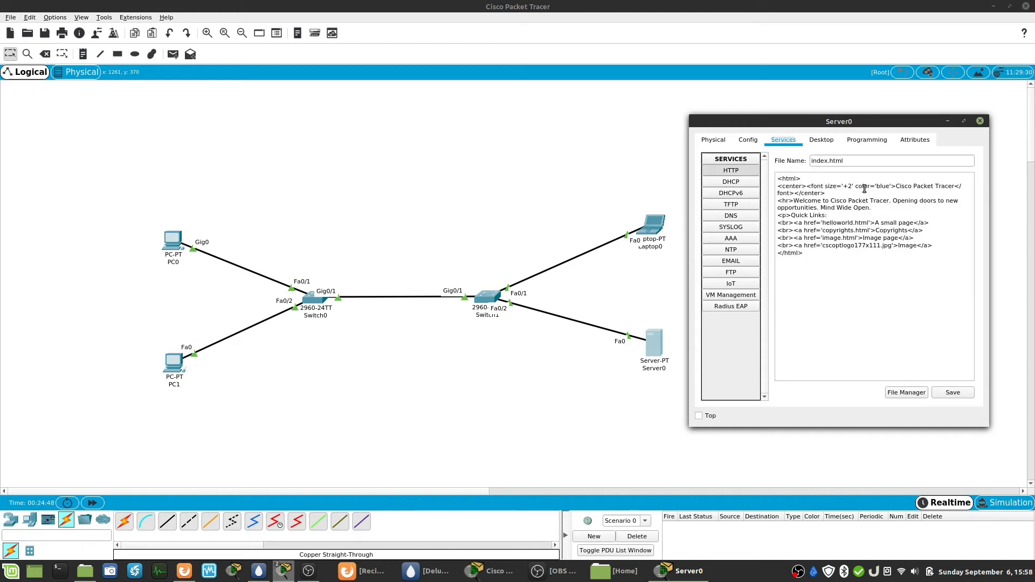
left_click_drag(895, 186, 955, 186)
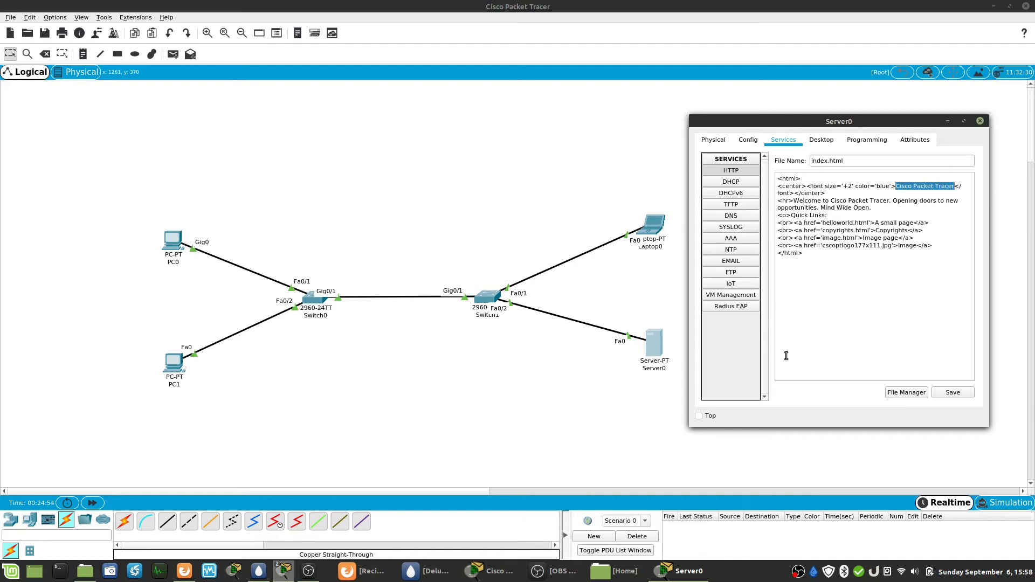
type("Bienvenidos ")
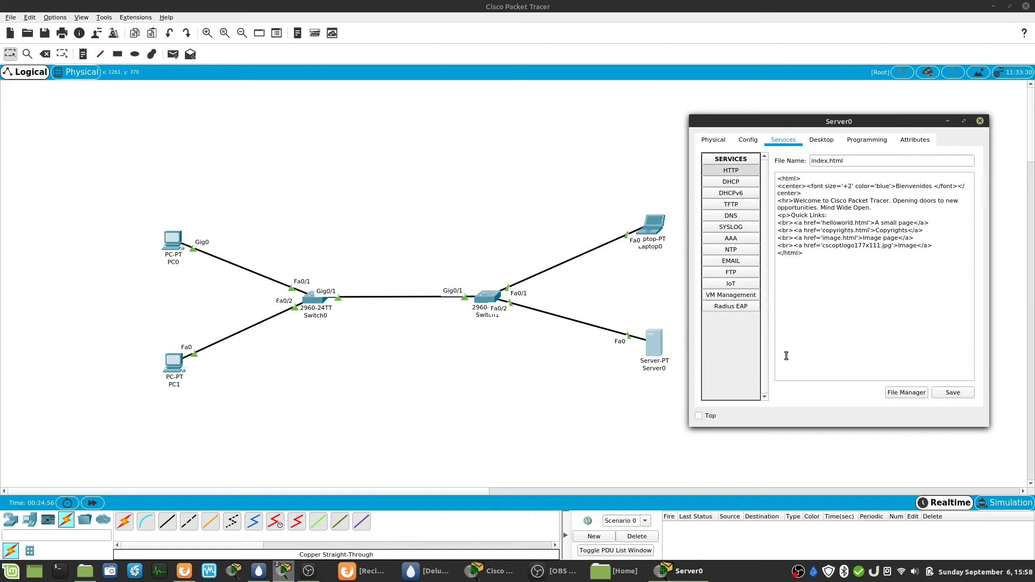
type("a la introduccion a Packet Tracer")
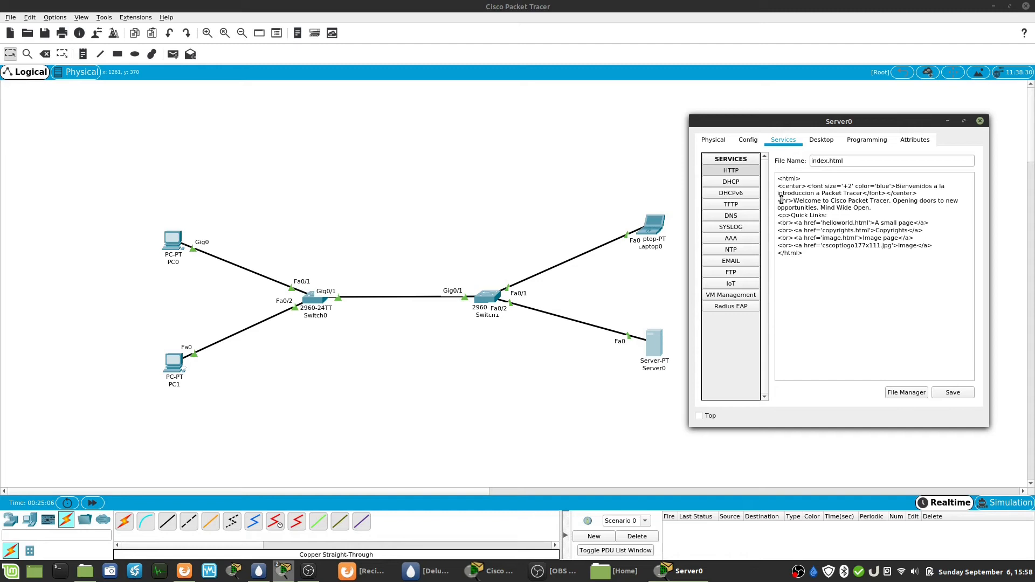
- Delete the welcome text and quick links below the heading in index.html, save the file and close Server0's window
left_click_drag(778, 199, 945, 249)
key("BackSpace")
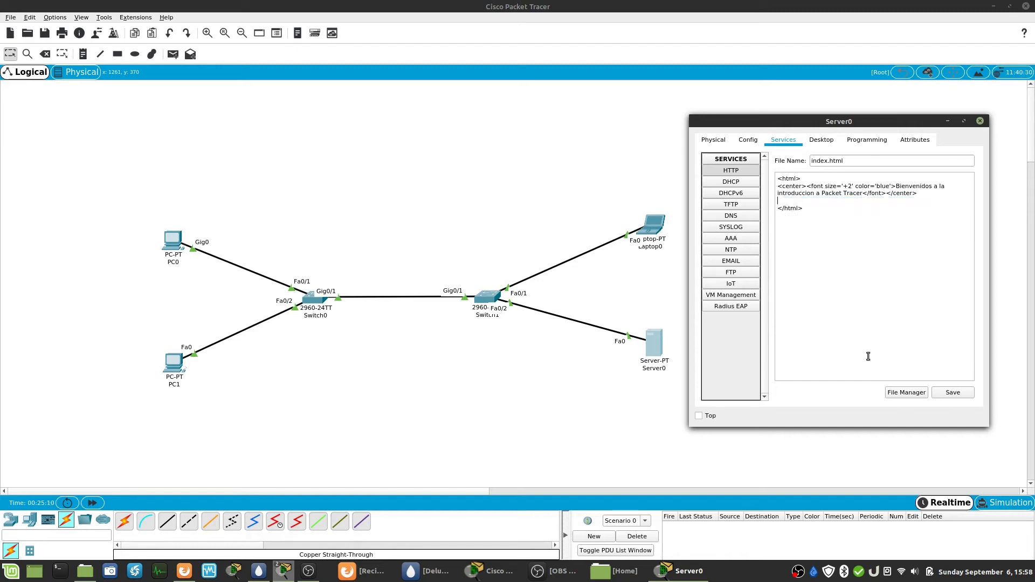
left_click(953, 393)
left_click(878, 270)
left_click_drag(895, 187, 862, 194)
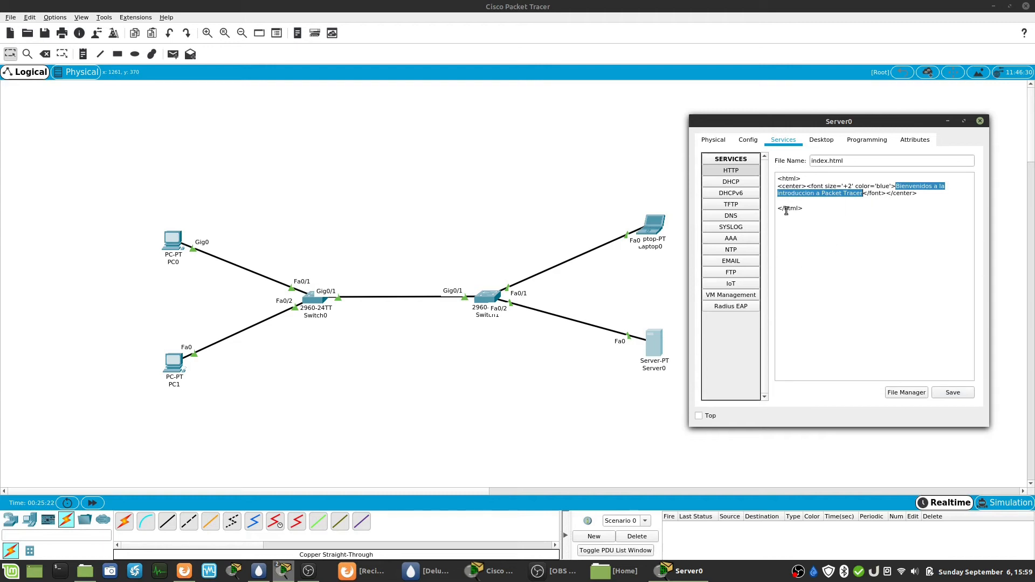
left_click(981, 122)
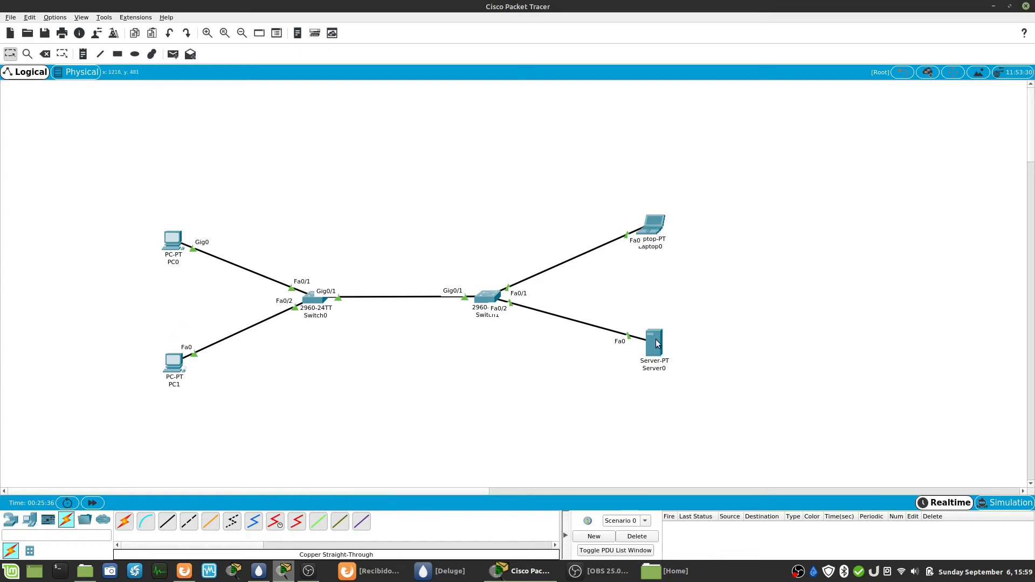
- Widen PC0's window and load the server's page at 192.168.0.4 in PC0's web browser
mouse_move(654, 353)
mouse_move(177, 244)
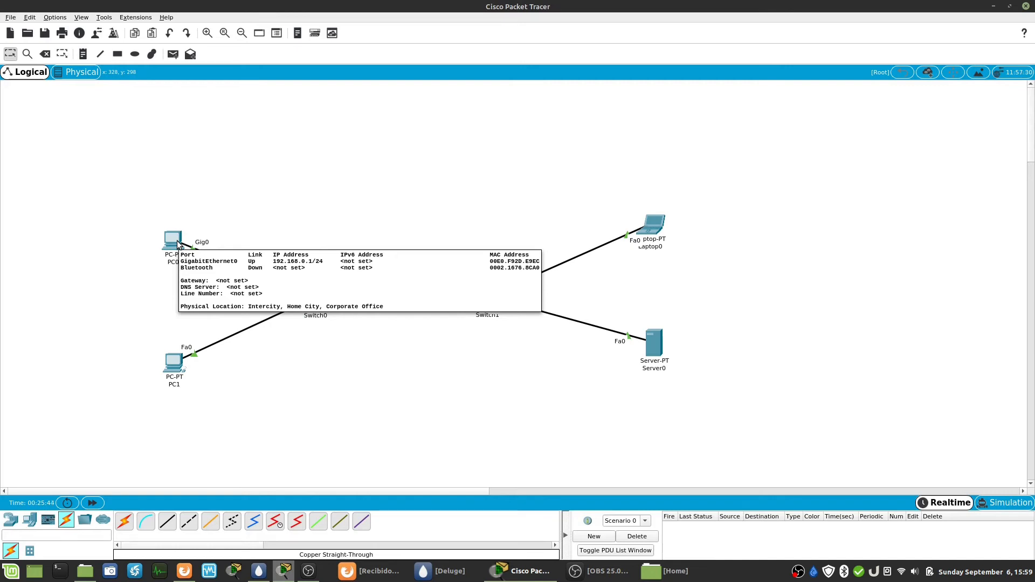
left_click(177, 244)
left_click_drag(442, 131, 211, 104)
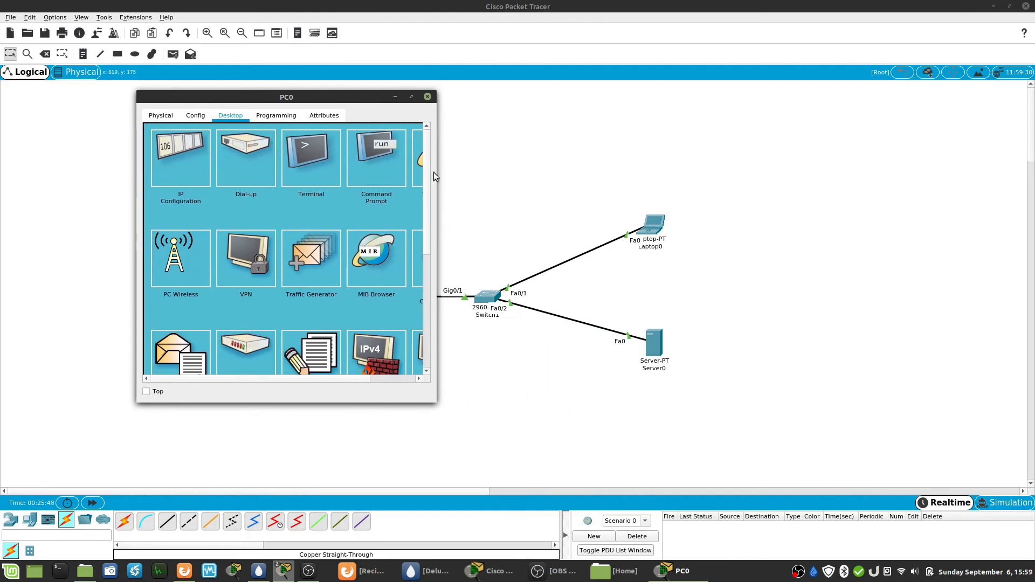
left_click_drag(436, 172, 569, 172)
left_click(512, 173)
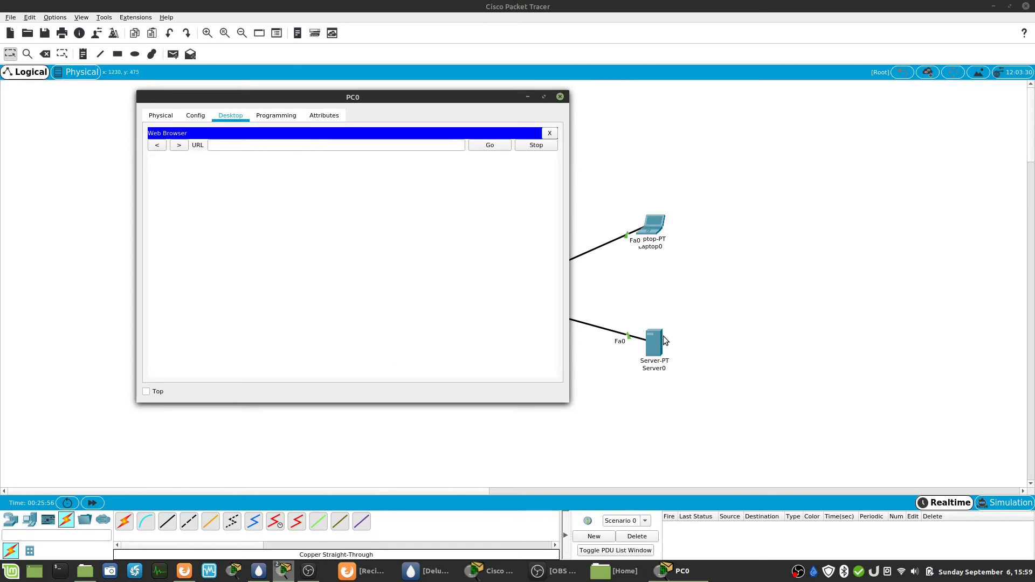
left_click(311, 145)
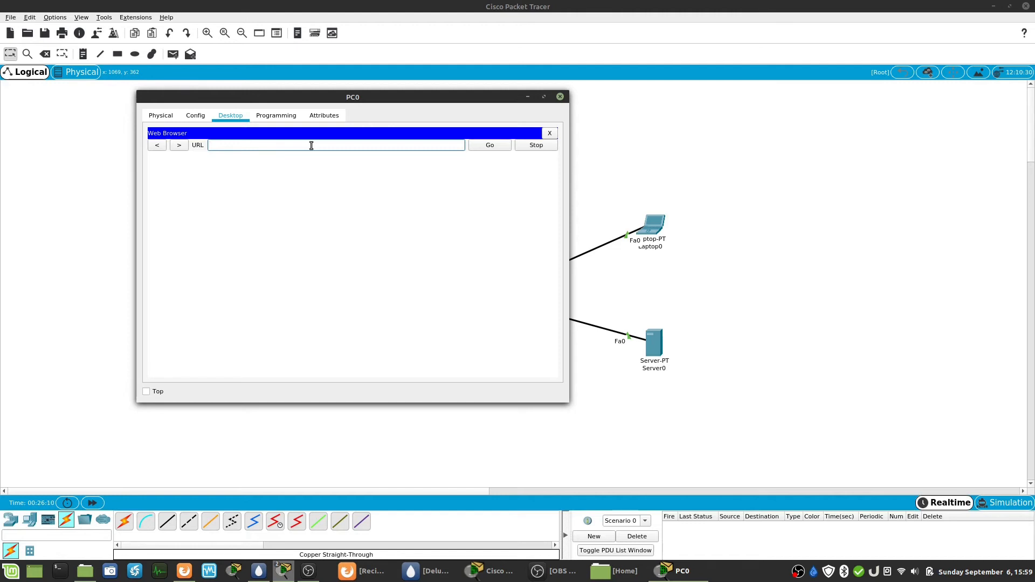
type("192.168.0.4")
left_click(491, 148)
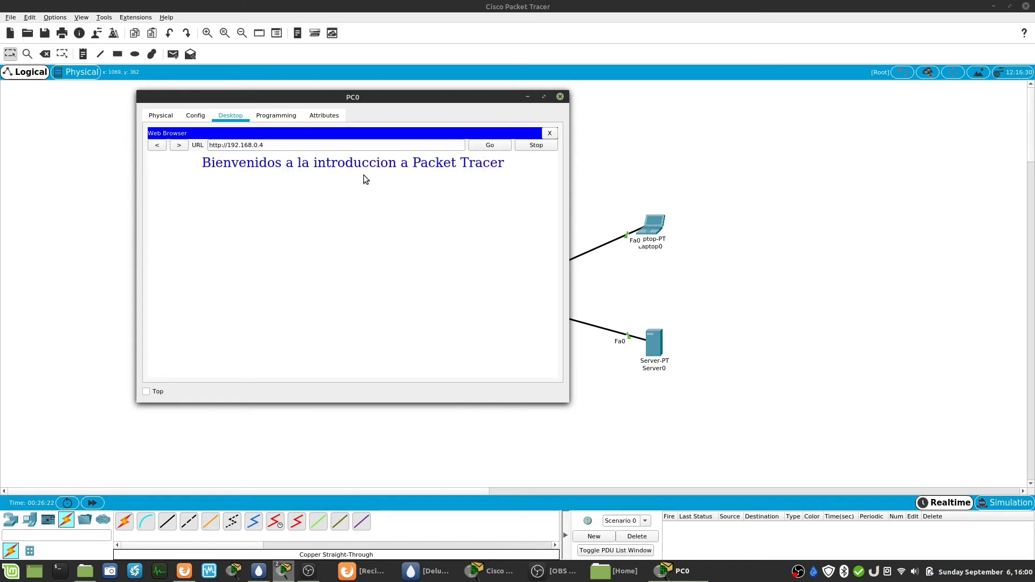
- Reposition PC0's window to compare the loaded page with the topology, and close the window
left_click_drag(467, 99, 863, 119)
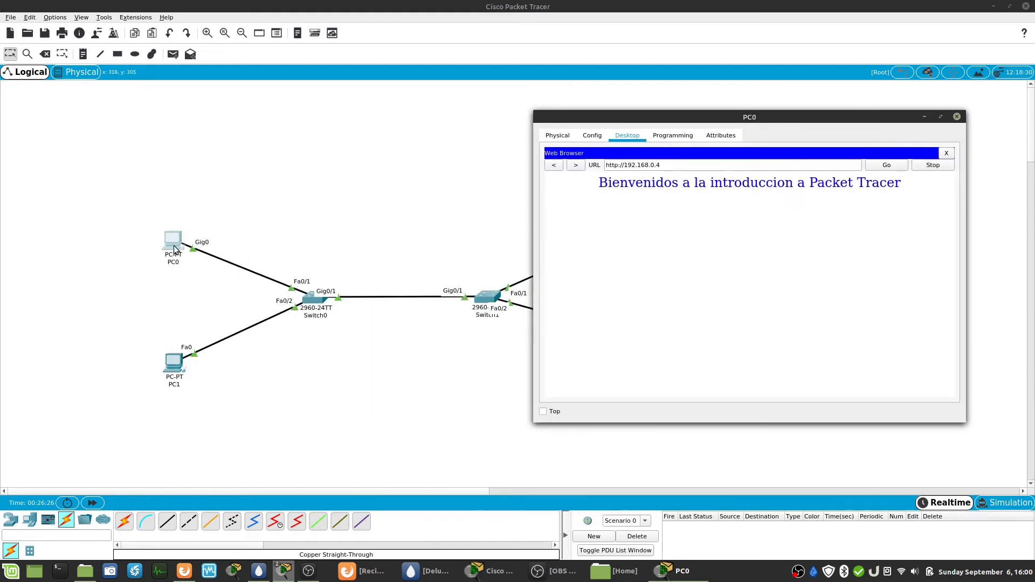
left_click_drag(663, 119, 144, 177)
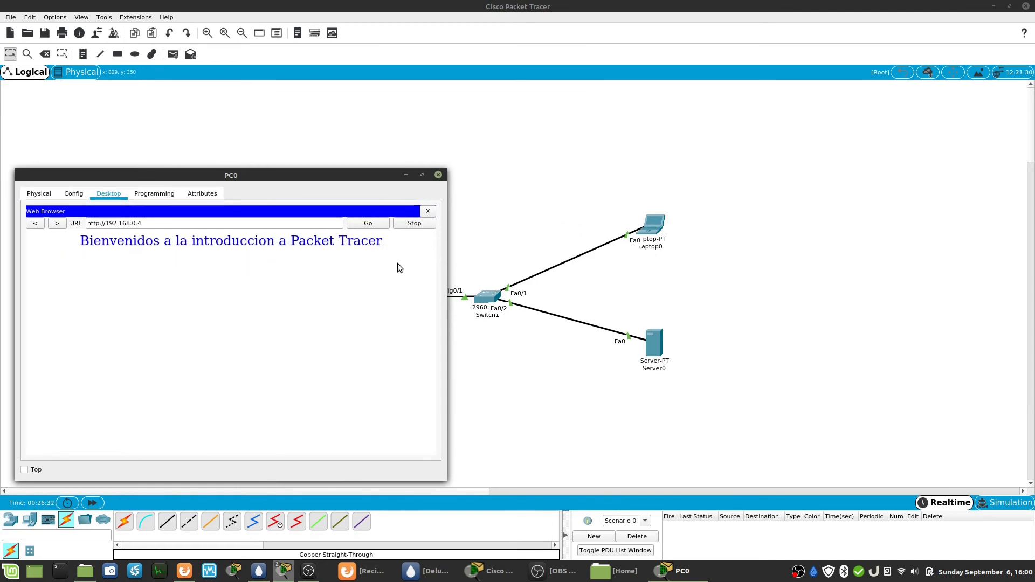
left_click_drag(296, 173, 314, 140)
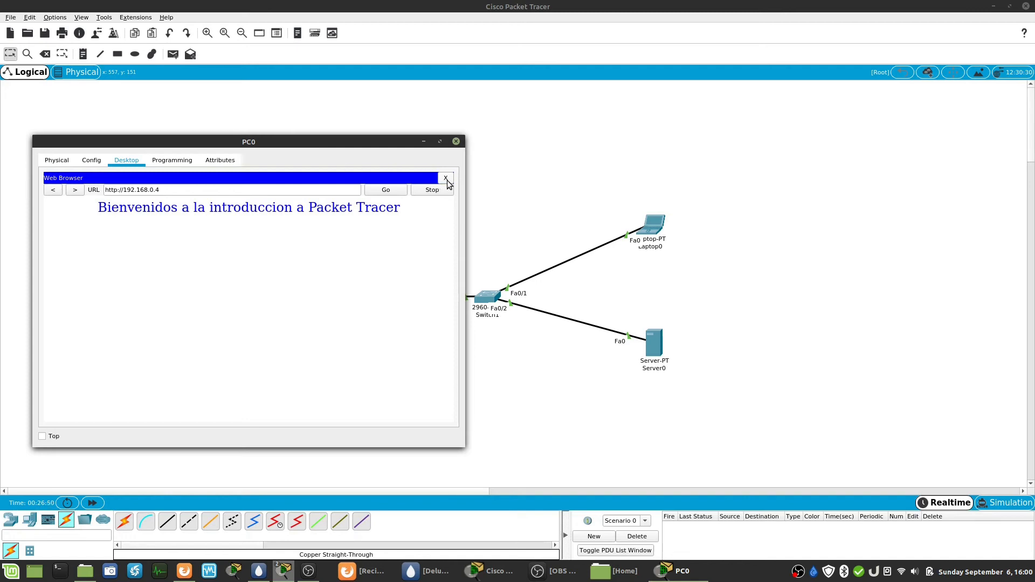
left_click_drag(104, 212, 406, 213)
left_click(412, 220)
left_click(456, 141)
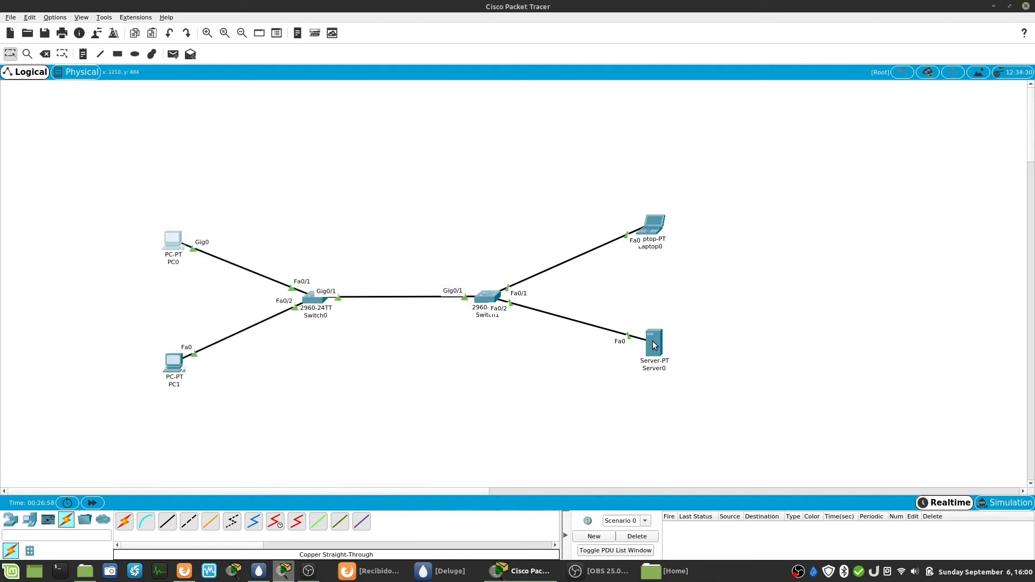
- Change Server0's static IP address to 192.168.1.4 and close its window
mouse_move(653, 345)
left_click(659, 345)
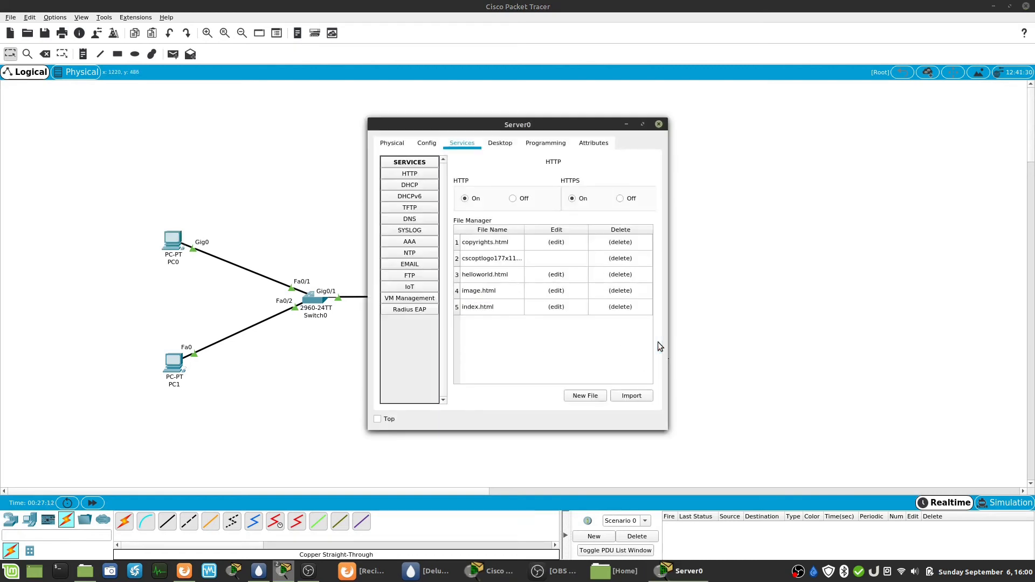
left_click(492, 146)
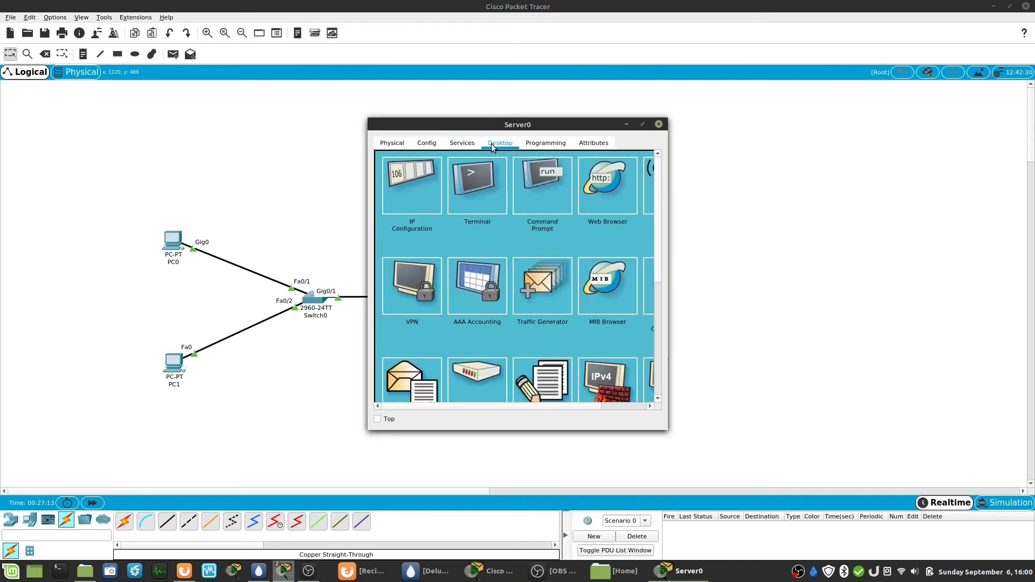
left_click(418, 192)
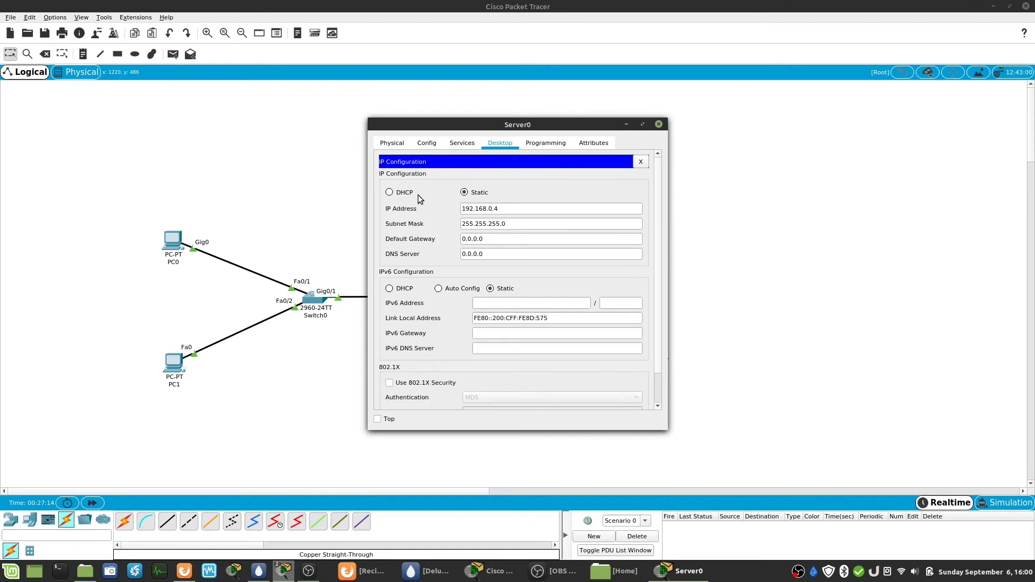
left_click(491, 209)
key("Delete")
key("Delete")
type("1")
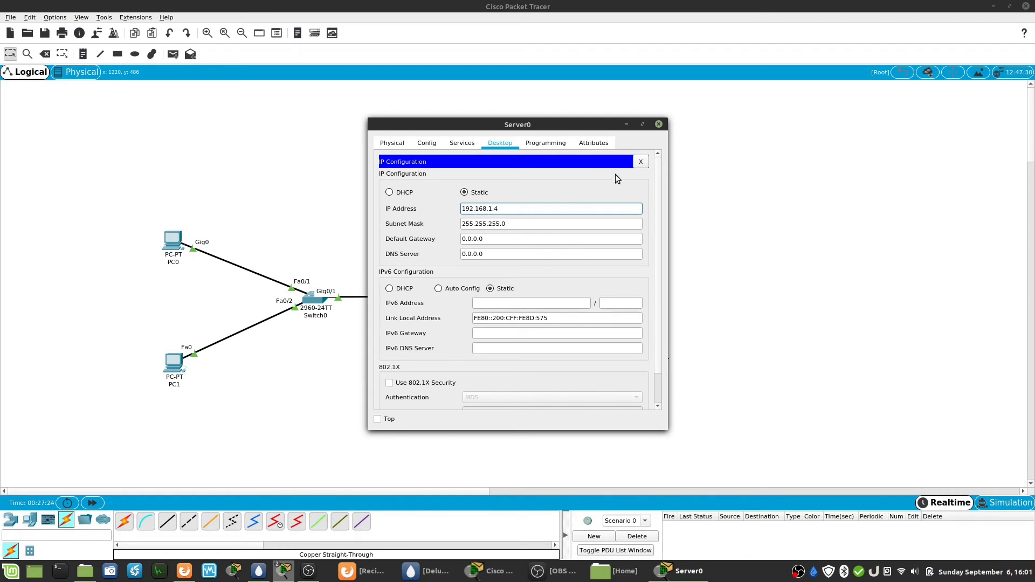
left_click(644, 164)
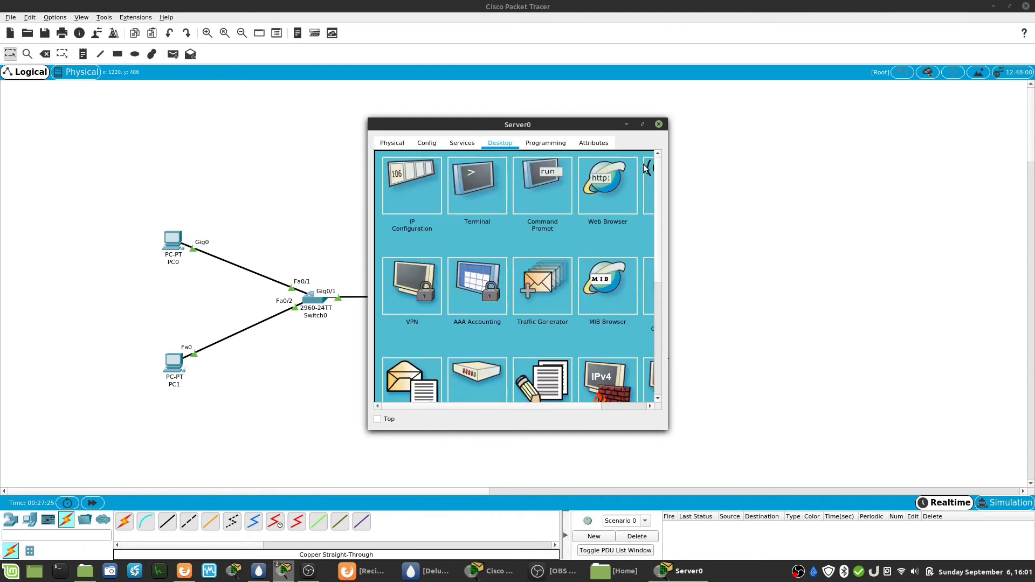
left_click(658, 124)
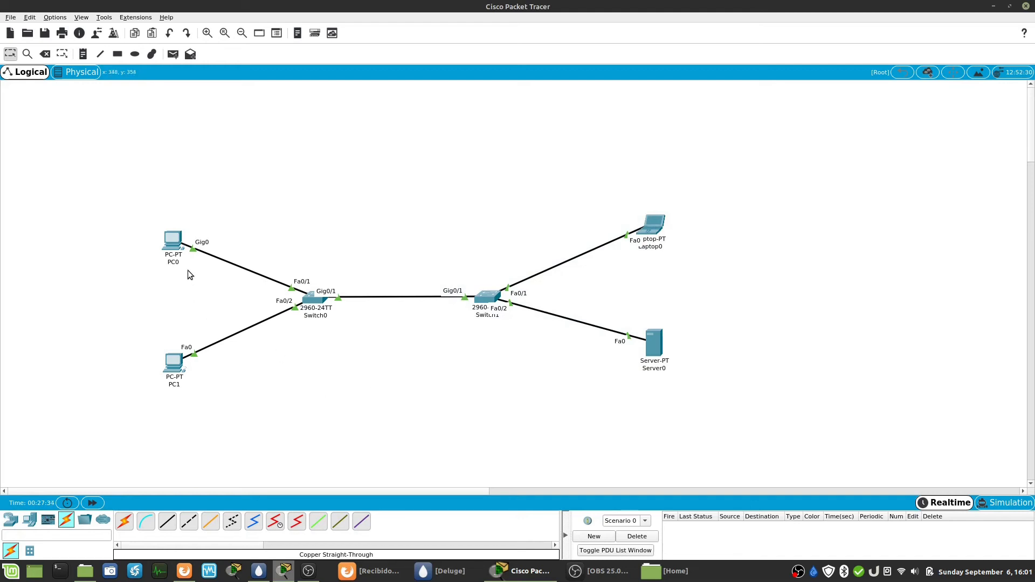
- Widen PC0's window, request 192.168.0.4 in its web browser and close the browser
left_click(172, 244)
left_click_drag(668, 195, 915, 197)
left_click(844, 194)
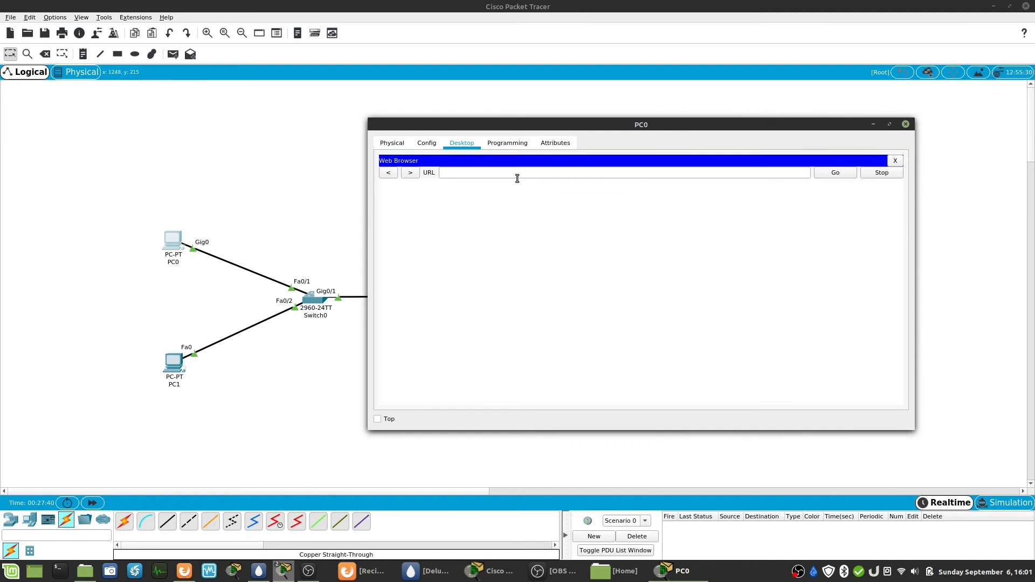
type("192.168.")
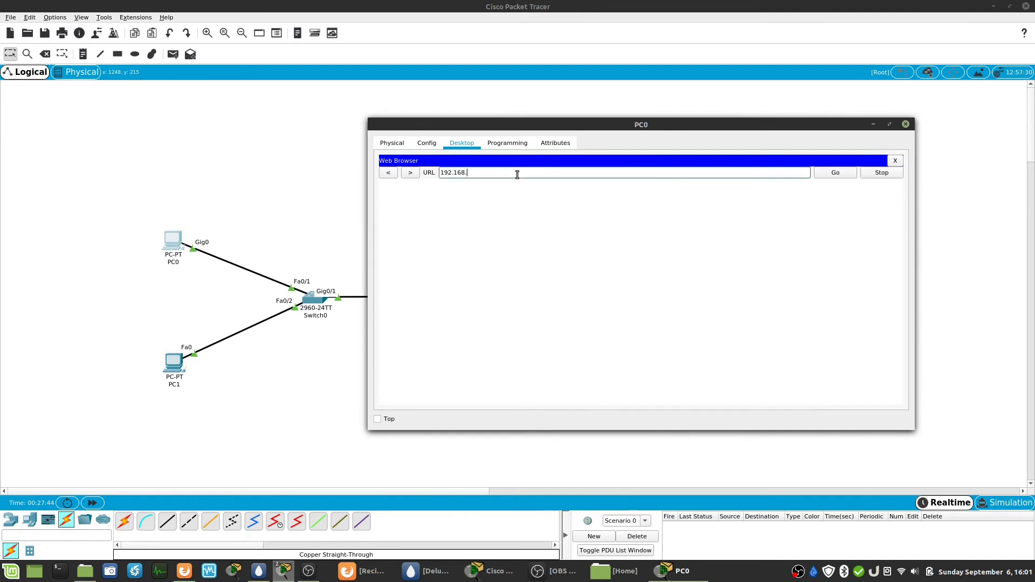
type("0.4")
left_click(834, 173)
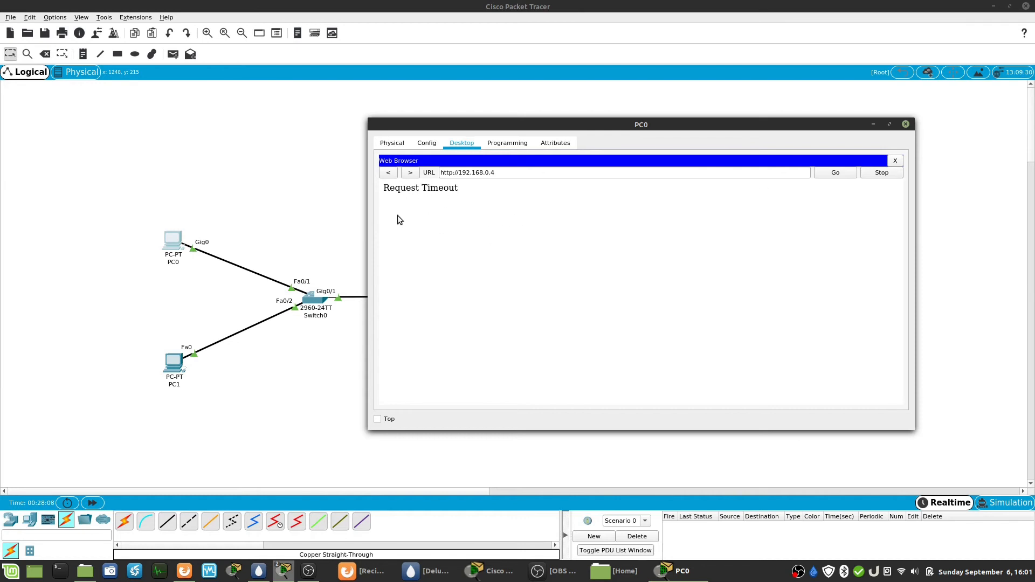
left_click(895, 160)
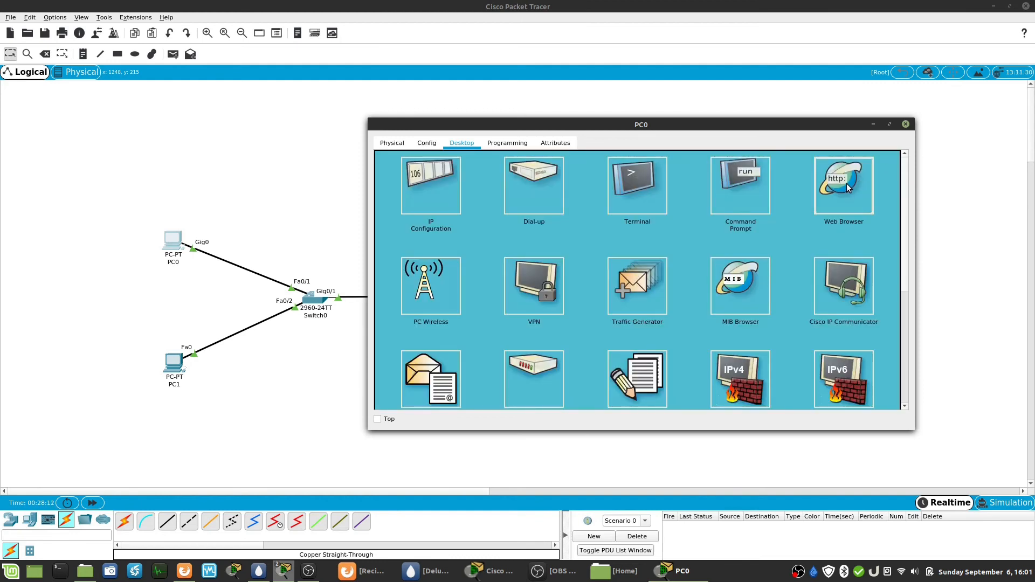
- Request the server's new address 192.168.1.4 in PC0's web browser and close PC0's window
left_click(843, 186)
left_click(489, 174)
type("192.168.1.4")
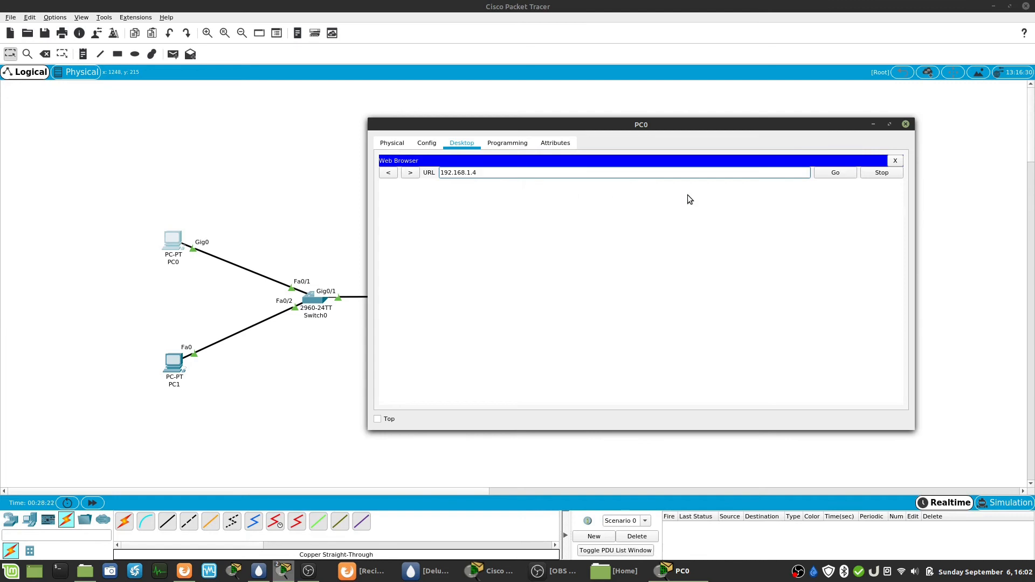
left_click(844, 173)
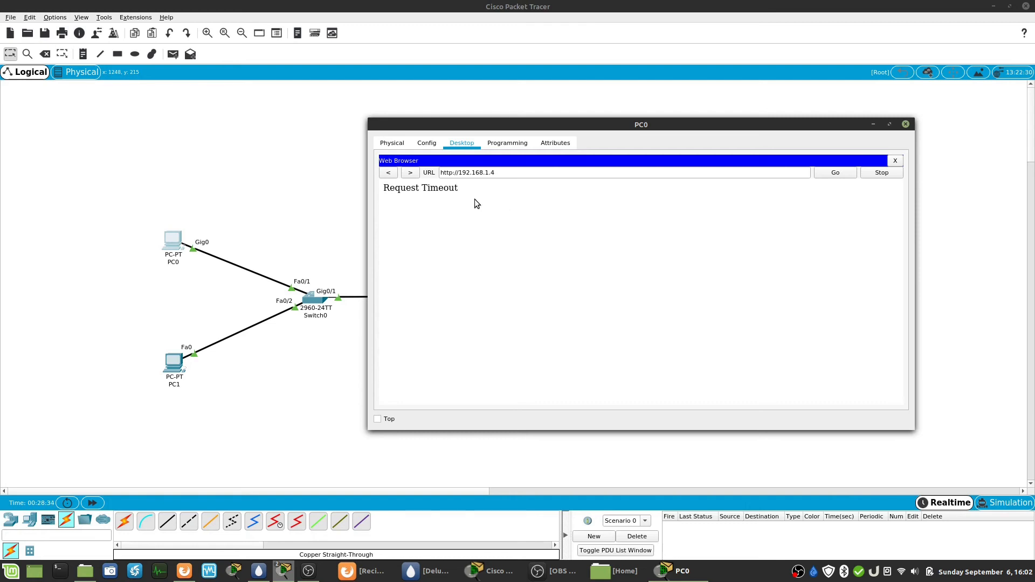
left_click(906, 125)
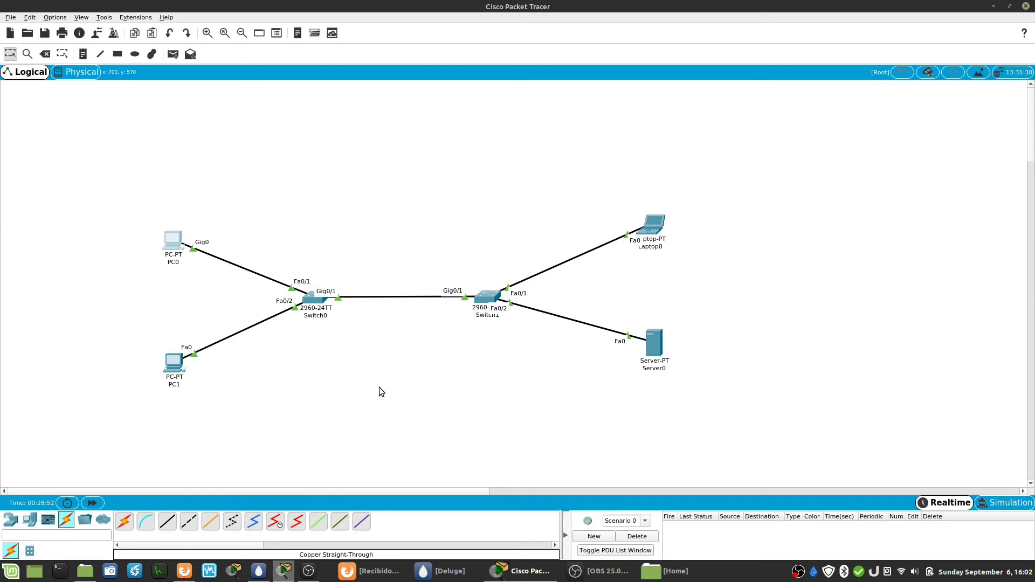
- Switch to simulation mode and increase the playback speed
left_click(1013, 504)
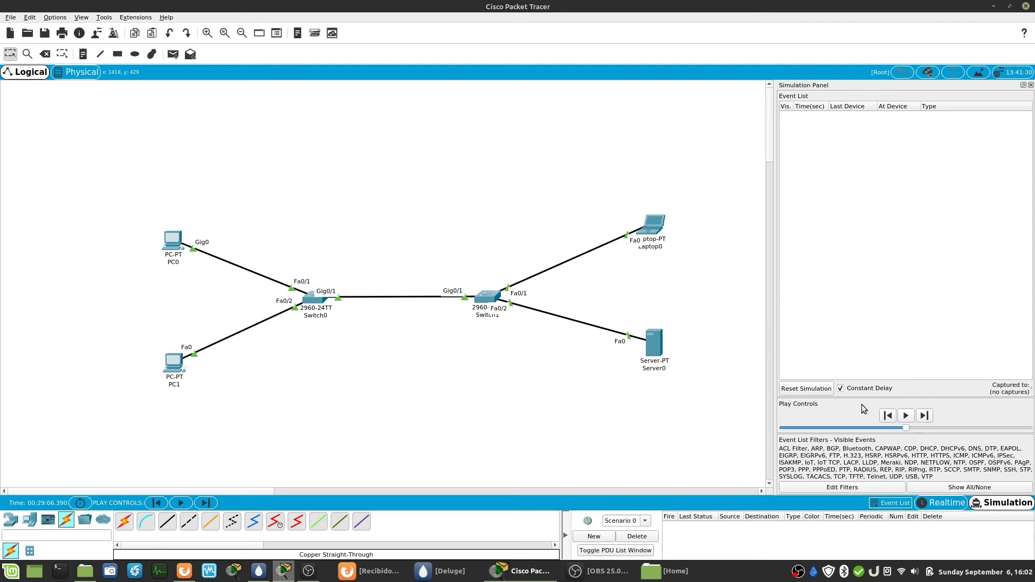
left_click_drag(906, 427, 997, 433)
- Open the event filter editor, view its ACL filter settings and close them without adding a statement
left_click(844, 490)
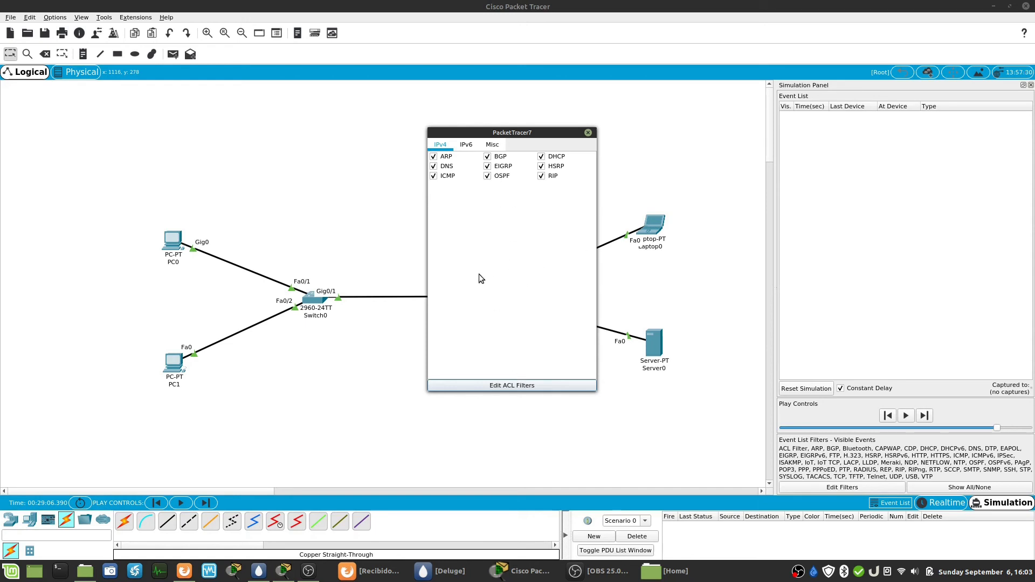
left_click(494, 385)
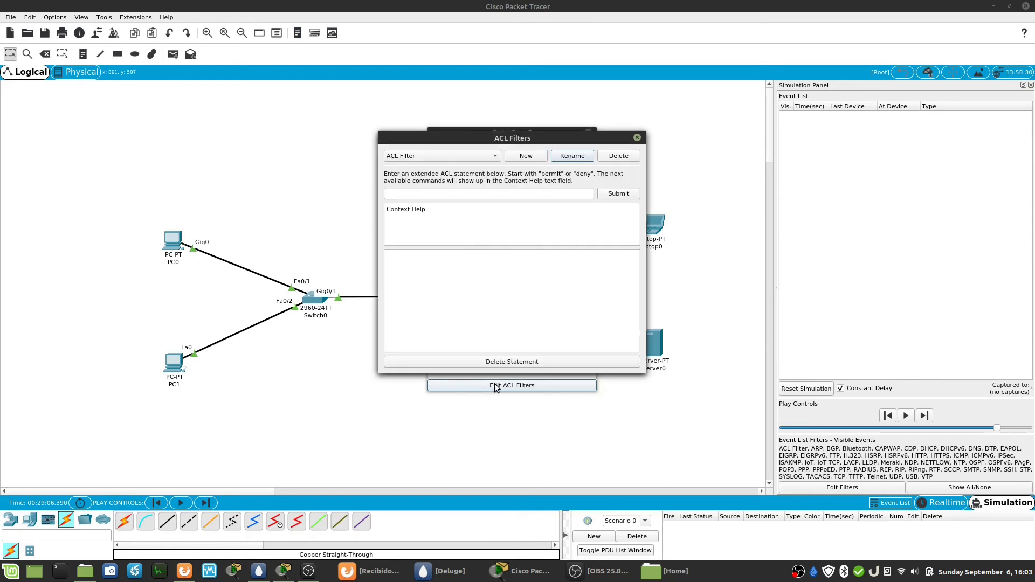
left_click(636, 138)
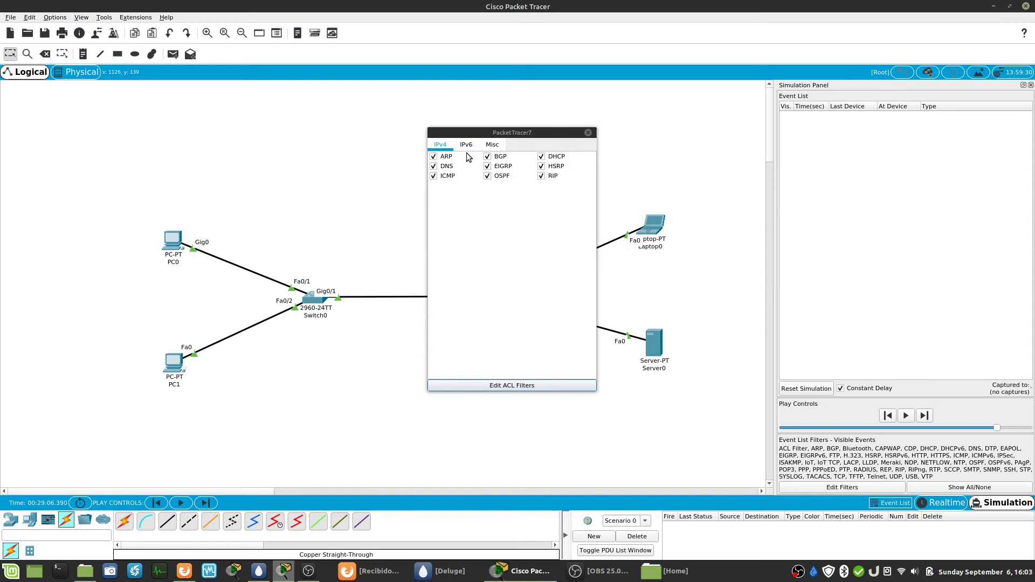
- Hide the IPv4 events ARP, DNS, ICMP, BGP, EIGRP, OSPF, DHCP, HSRP and RIP from the simulation and close the filter editor
left_click(433, 157)
left_click(434, 166)
left_click(433, 176)
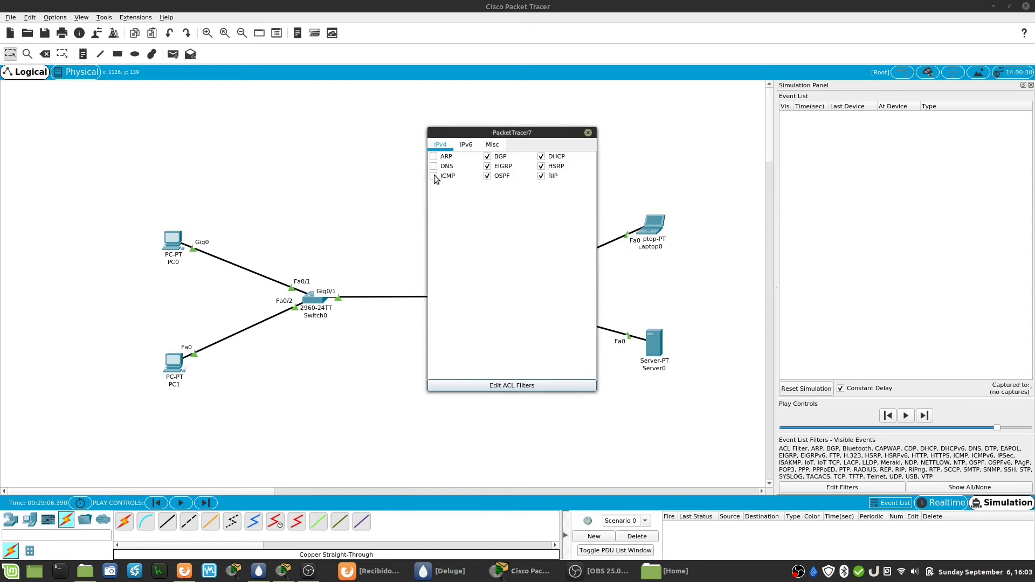
left_click(487, 156)
left_click(487, 166)
left_click(487, 175)
left_click(542, 156)
left_click(541, 166)
left_click(541, 176)
left_click(587, 133)
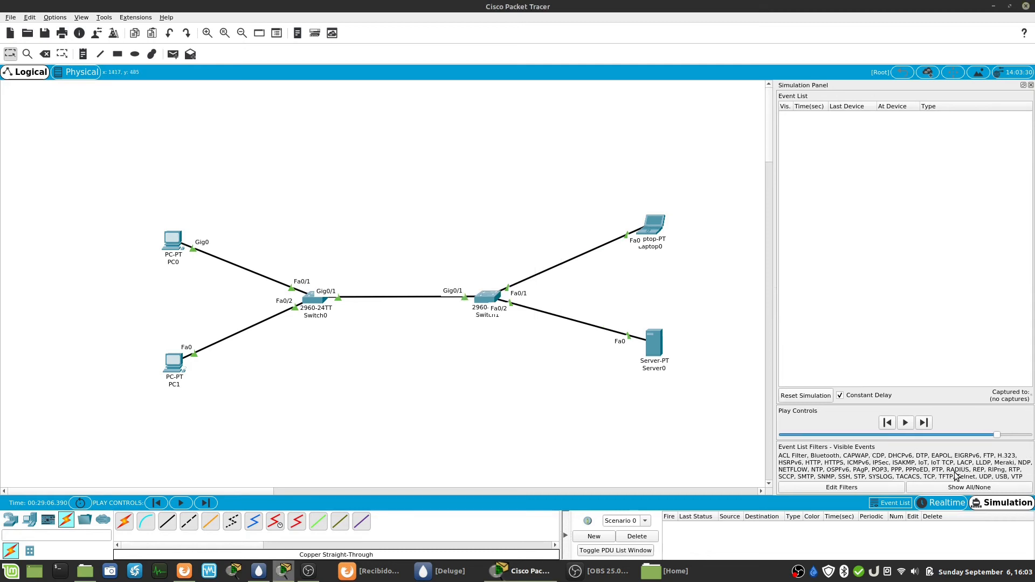
- Toggle the event filters between none and all, briefly checking the filter editor, and leave all event types shown
left_click(982, 489)
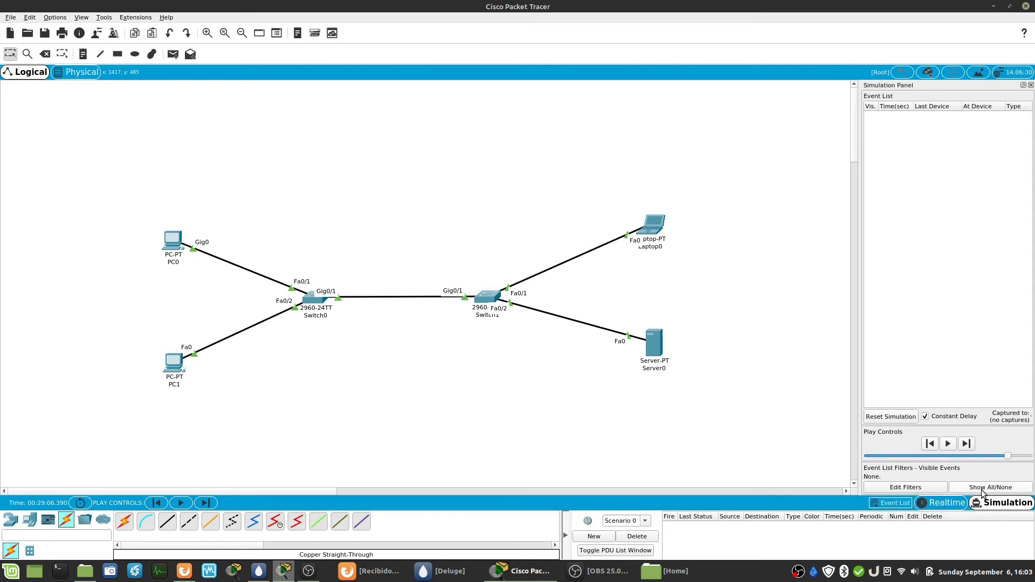
left_click(982, 489)
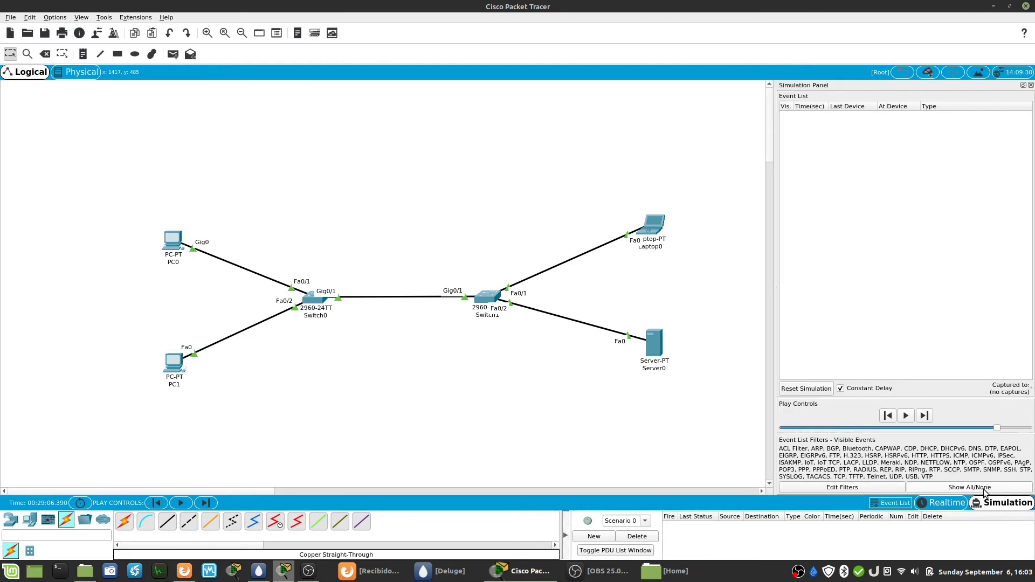
left_click(983, 491)
left_click(936, 490)
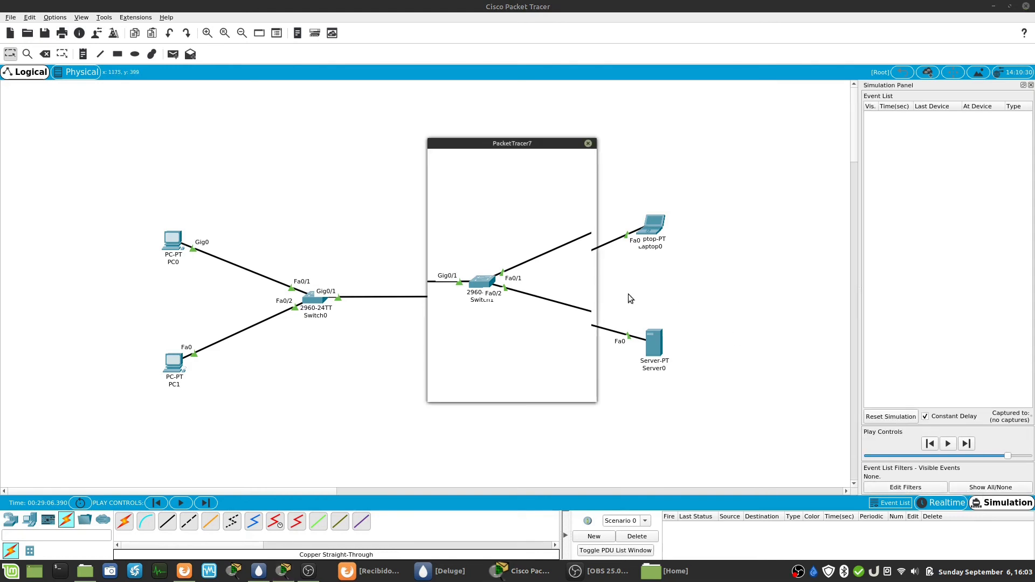
left_click_drag(541, 145, 792, 143)
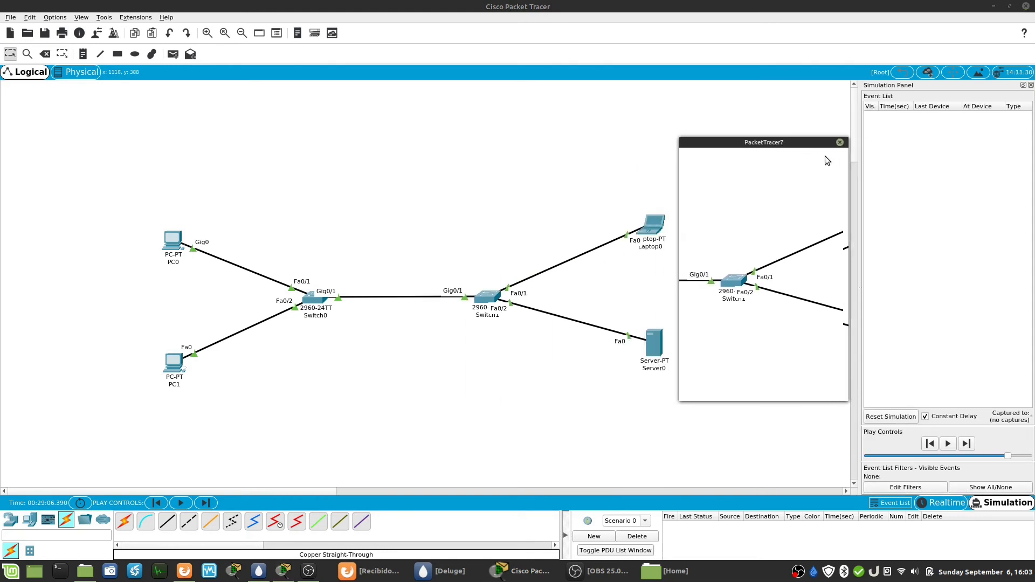
left_click(840, 143)
left_click(965, 488)
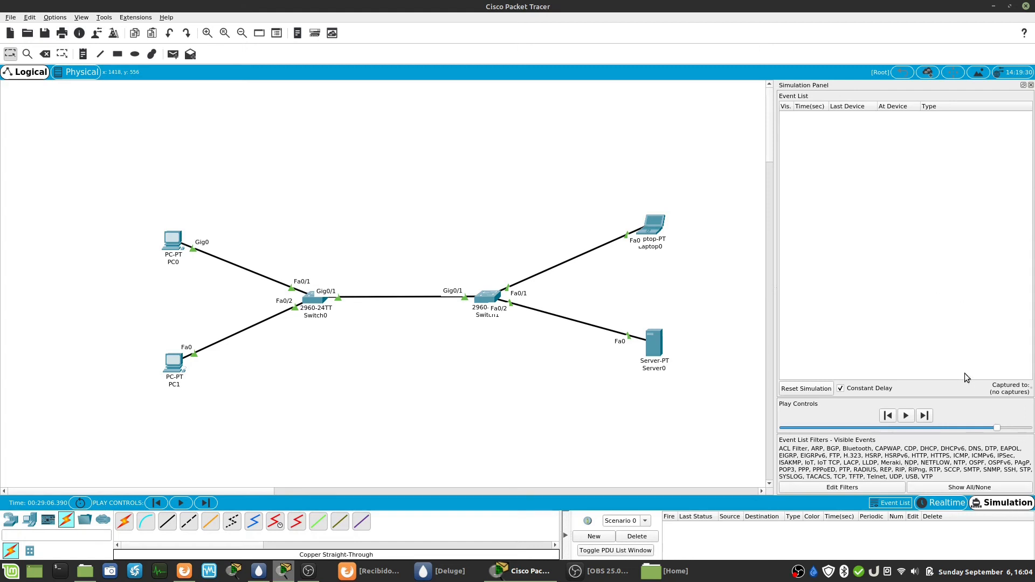
- Simulate a simple PDU from PC0 to Server0 and delete the scenario once it has run
left_click(171, 57)
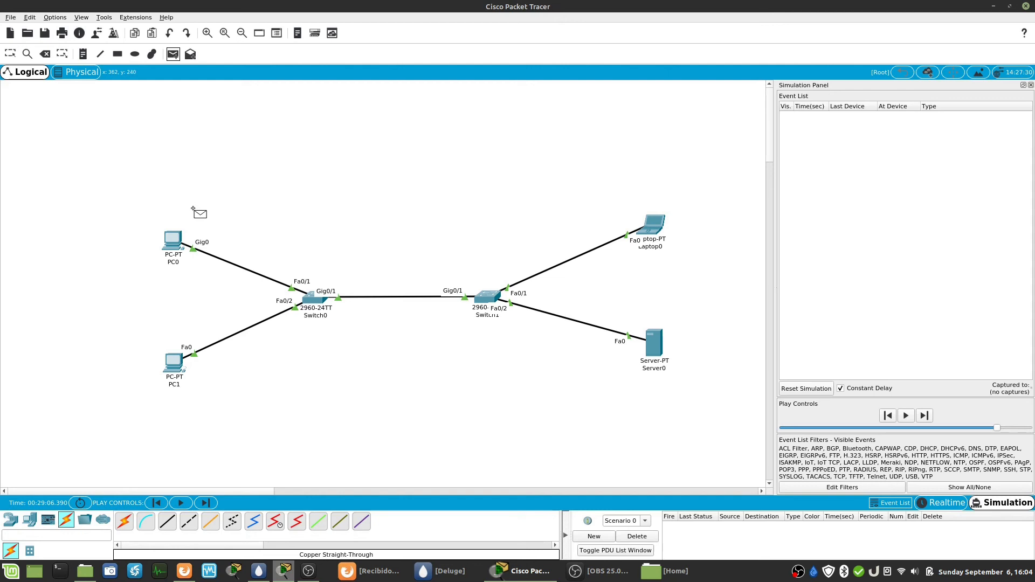
left_click(175, 239)
left_click(655, 344)
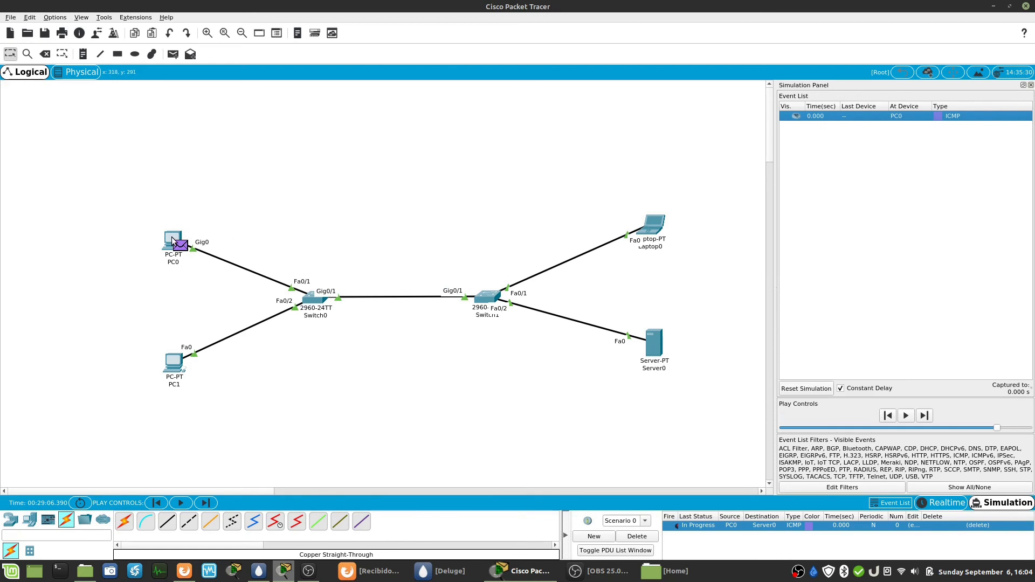
mouse_move(172, 240)
left_click(906, 416)
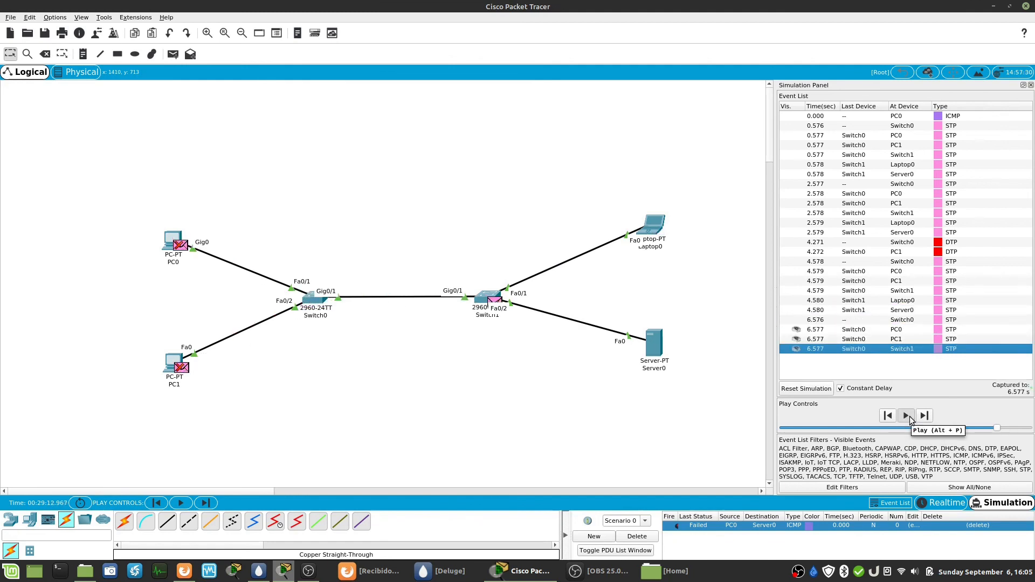
left_click(643, 535)
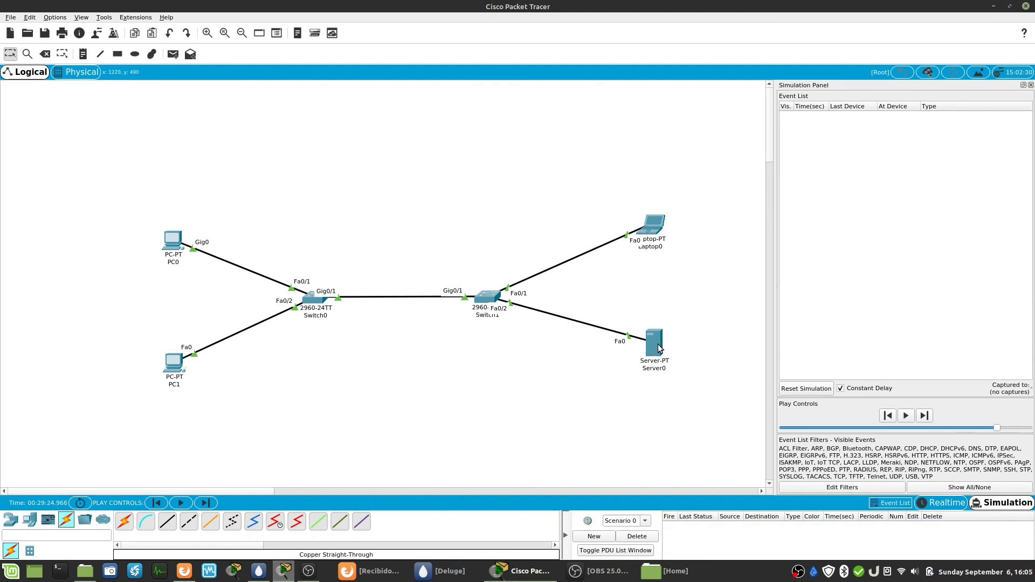
- Set Server0's static IP address to 192.168.0.4 and close its window
mouse_move(658, 349)
left_click(652, 348)
left_click_drag(665, 209, 901, 218)
left_click(422, 202)
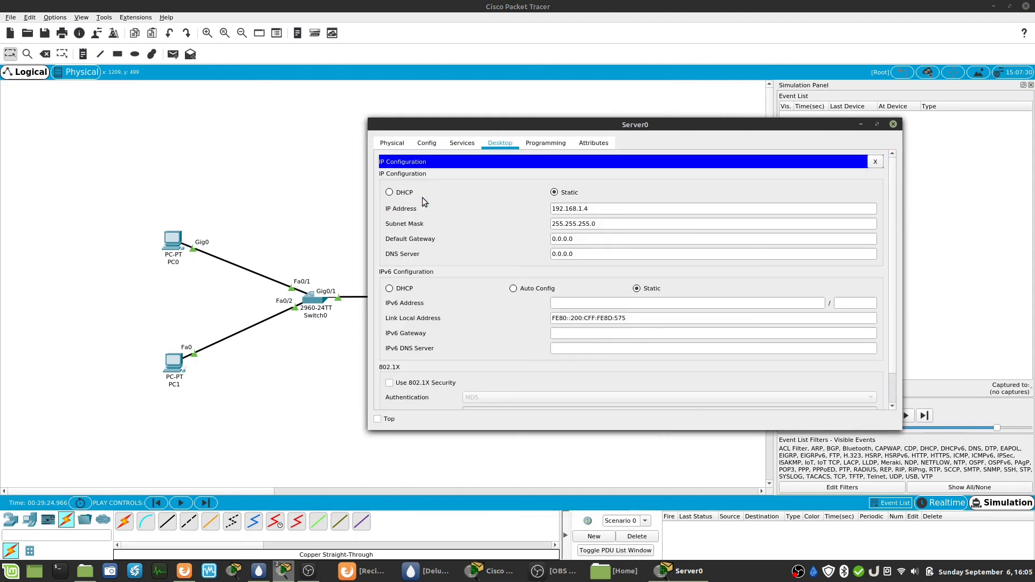
left_click(582, 209)
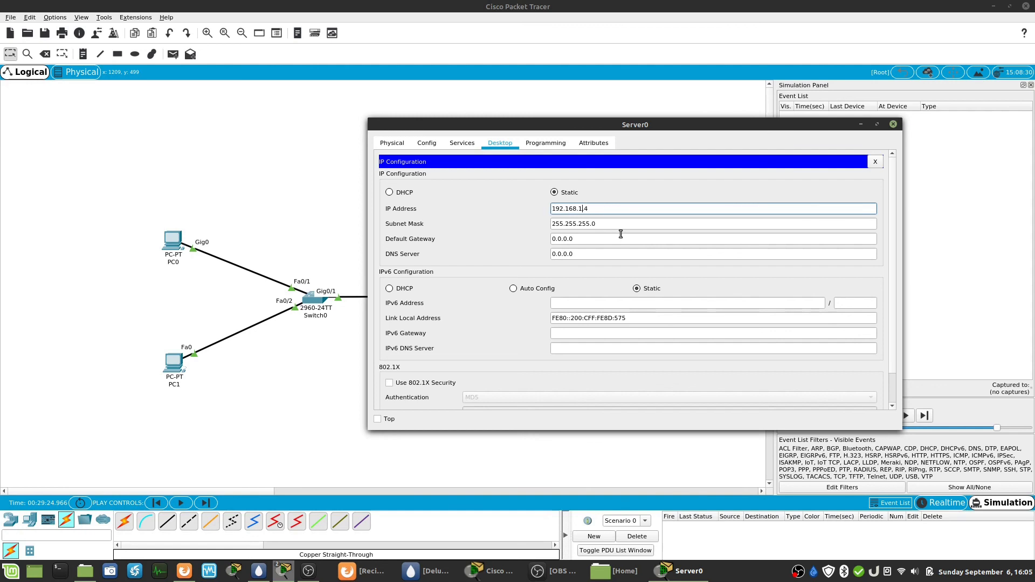
key("BackSpace")
type("0")
left_click(876, 162)
left_click(893, 124)
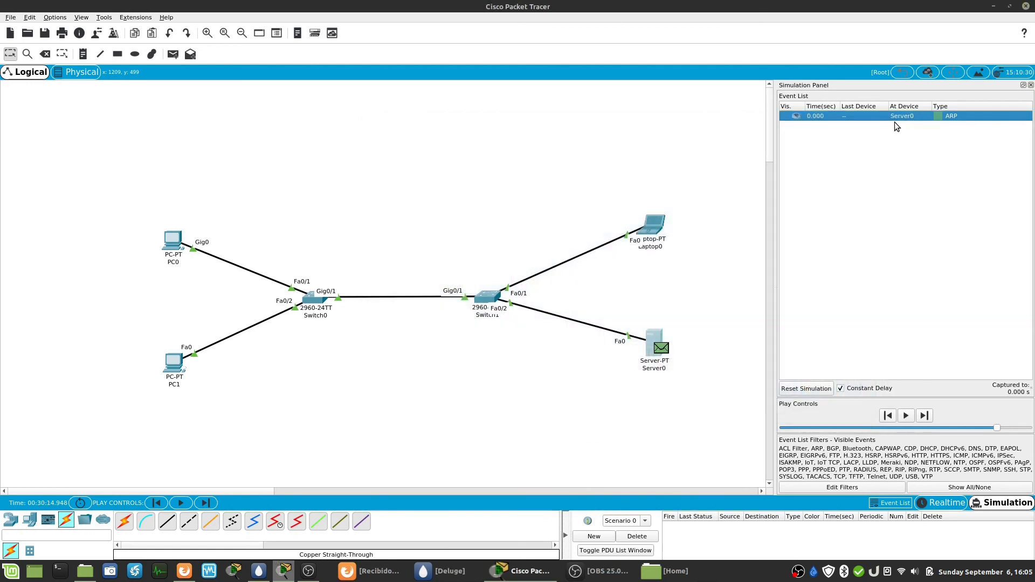
- Reset the simulation, run another simple PDU from PC0 to Server0 and delete its scenario
left_click(173, 59)
left_click(171, 240)
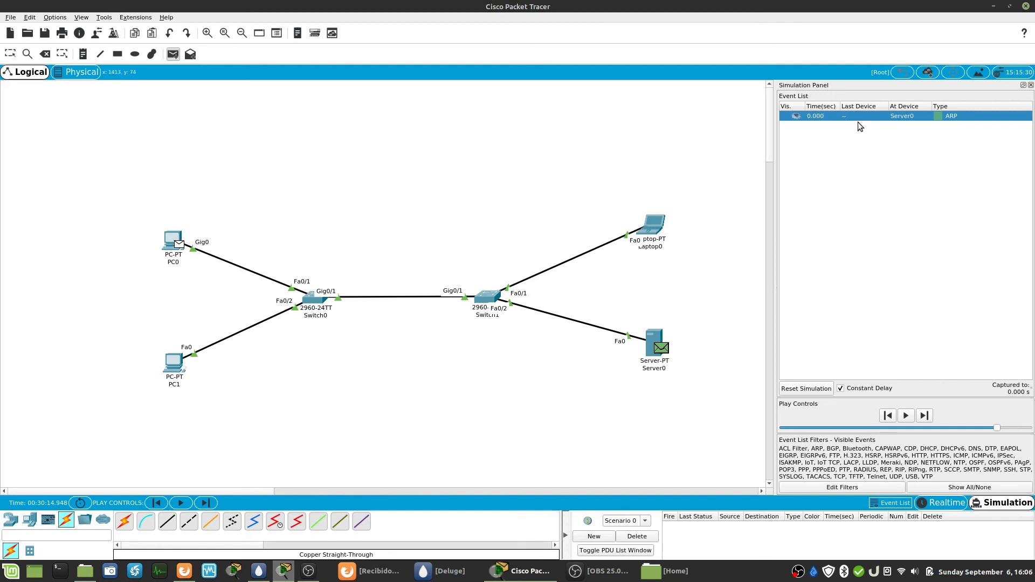
left_click(820, 388)
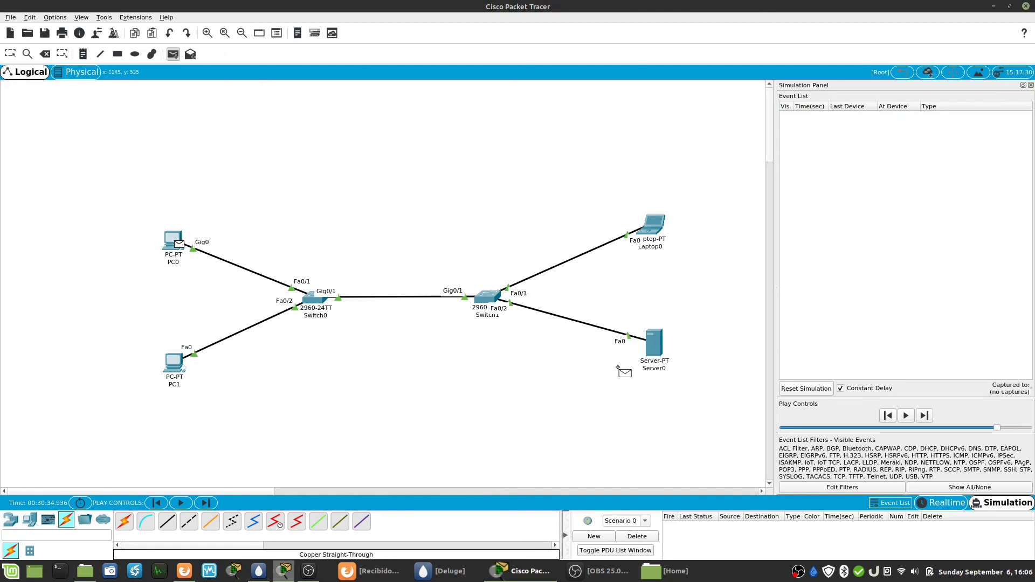
left_click(654, 349)
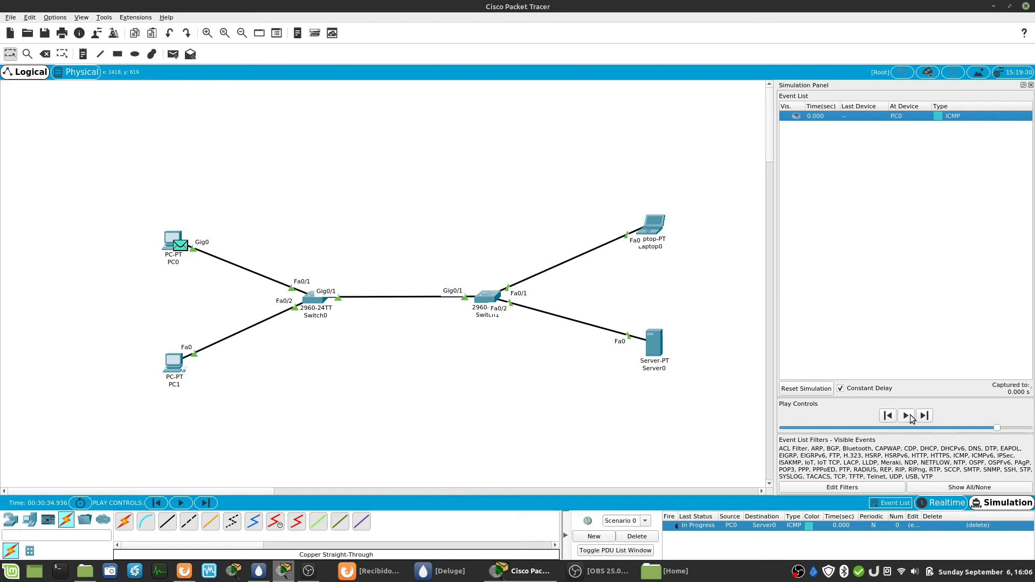
left_click(907, 416)
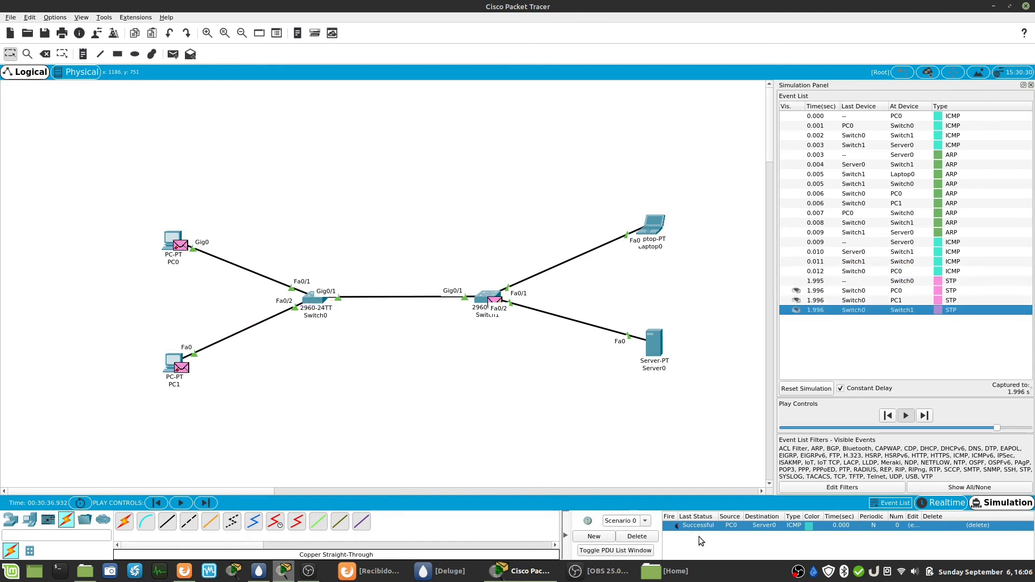
left_click(652, 535)
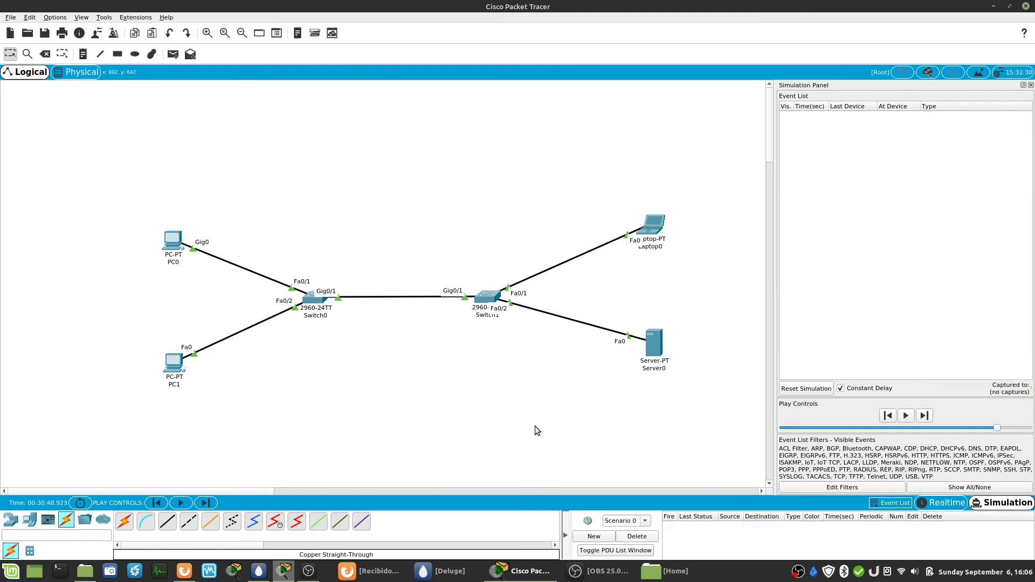
- Return to realtime mode and draw an unfilled rectangle with a cyan #00ffff outline around the whole network
left_click(968, 504)
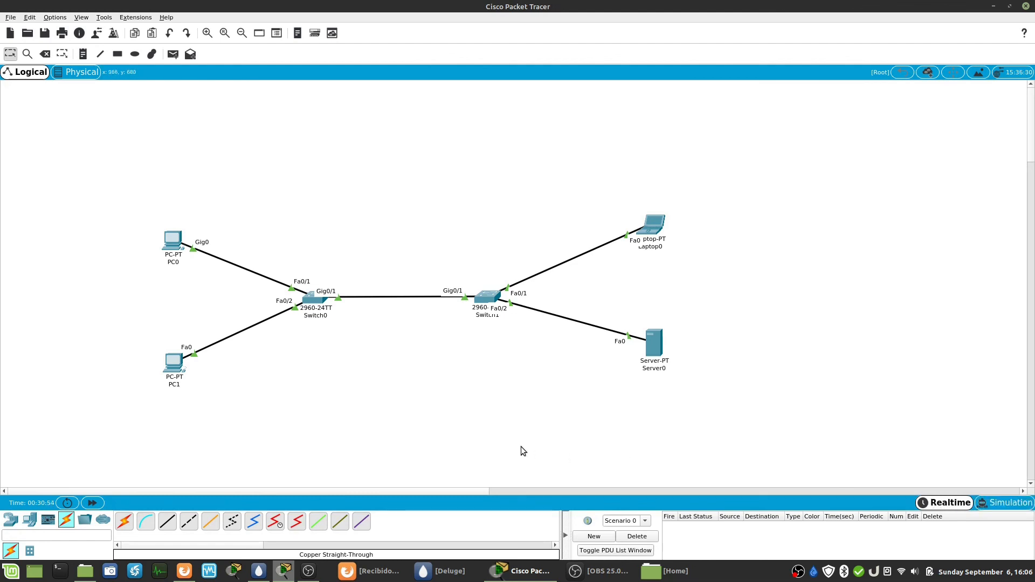
mouse_move(182, 368)
left_mouse_down()
mouse_move(171, 369)
mouse_move(179, 369)
left_mouse_up()
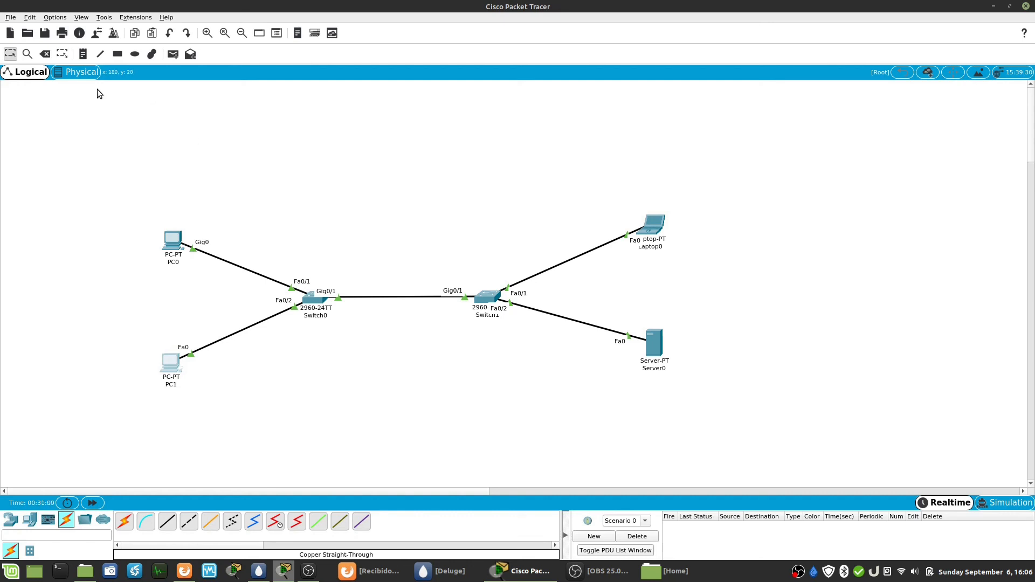
left_click(118, 54)
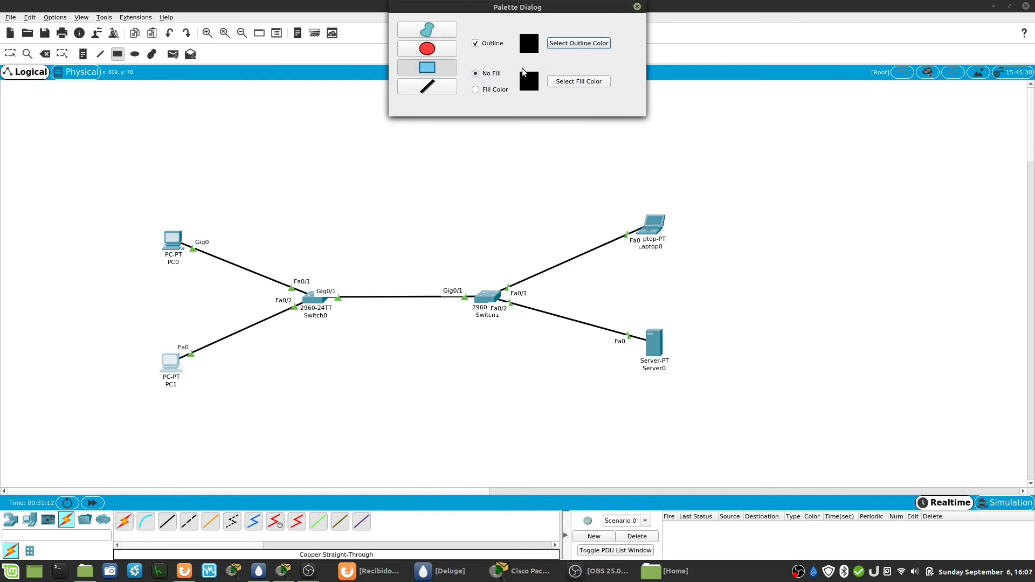
left_click(564, 45)
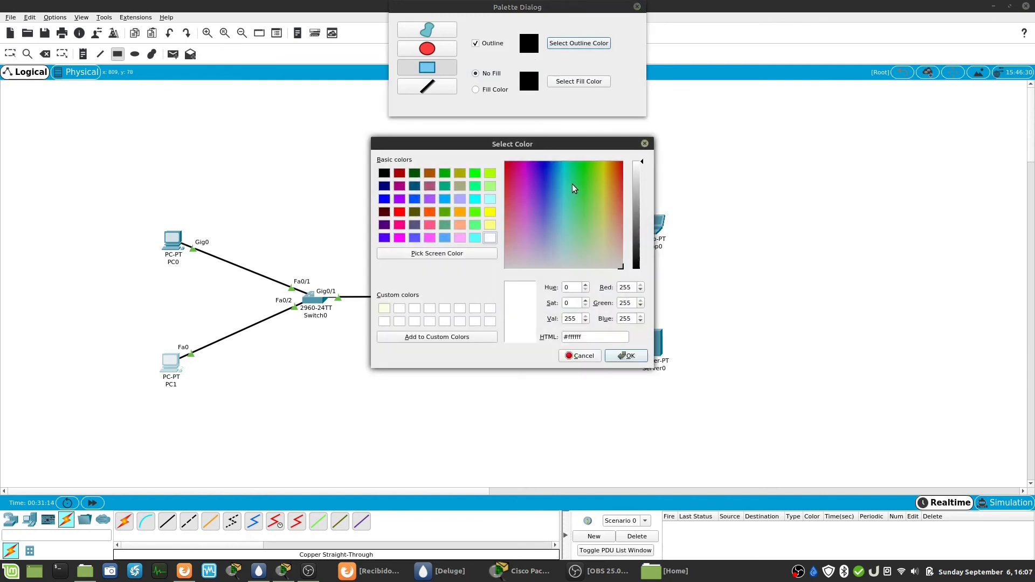
left_click(475, 200)
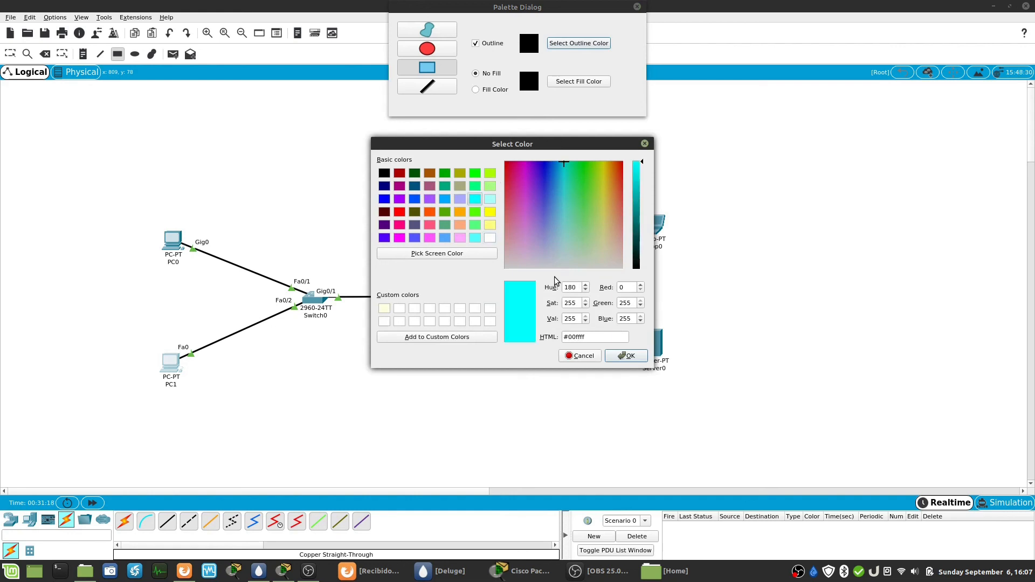
left_click(624, 357)
left_click_drag(120, 177, 701, 431)
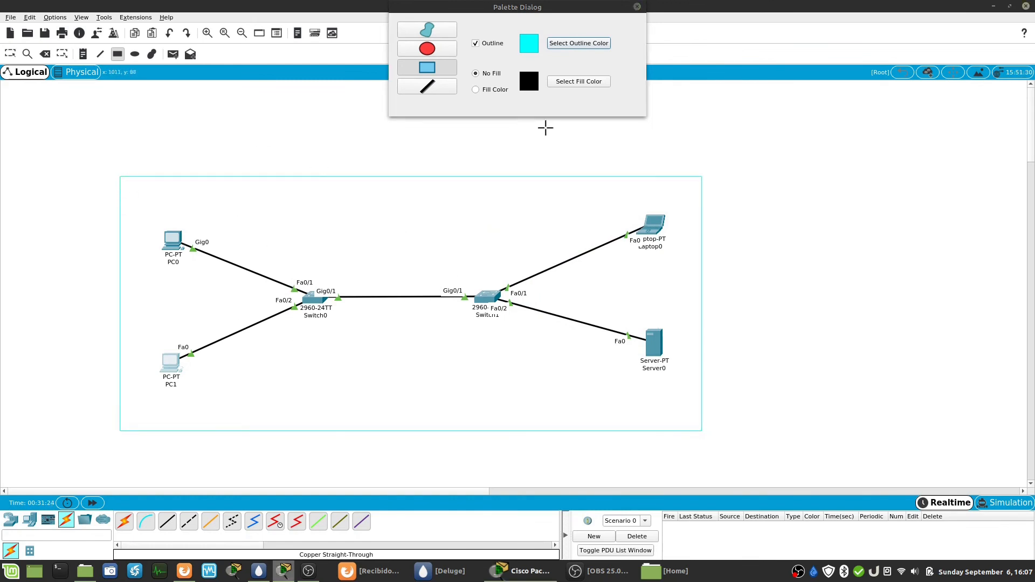
left_click(637, 6)
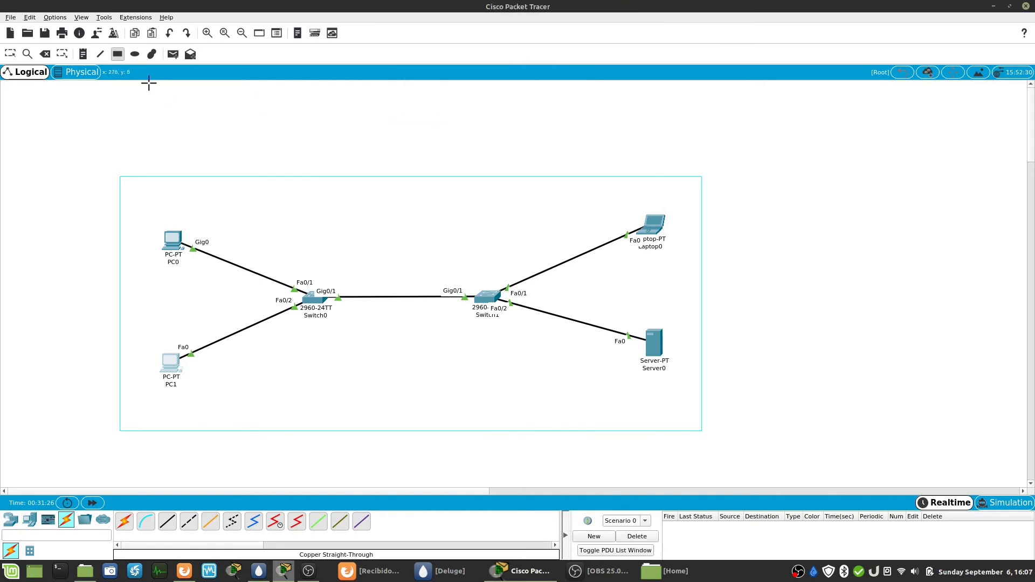
- Add the note "Home Office" above the rectangle's upper-left corner and "Direccionamiento : 192.168.0.0 /24" inside it
left_click(83, 56)
left_click(129, 165)
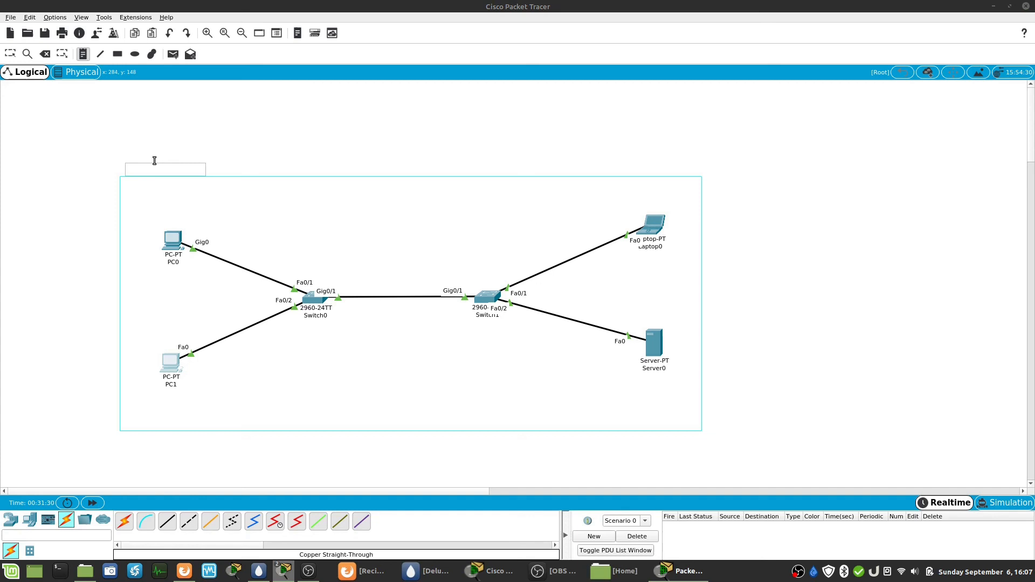
type("Home Office")
left_click(58, 173)
left_click(144, 190)
type("Direccionamiento : 192.168.0")
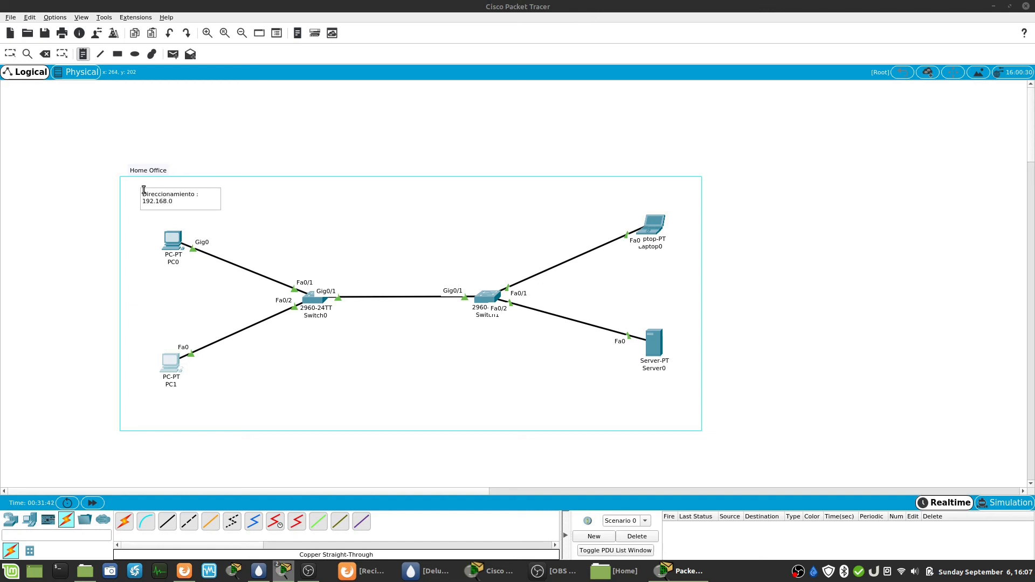
type(".0 /24")
left_click(353, 129)
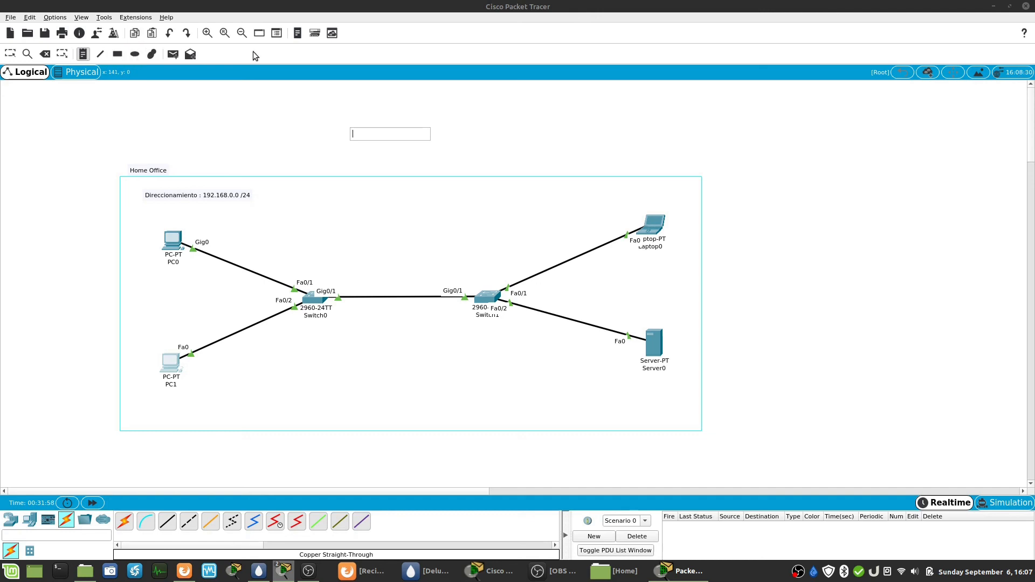
key("Escape")
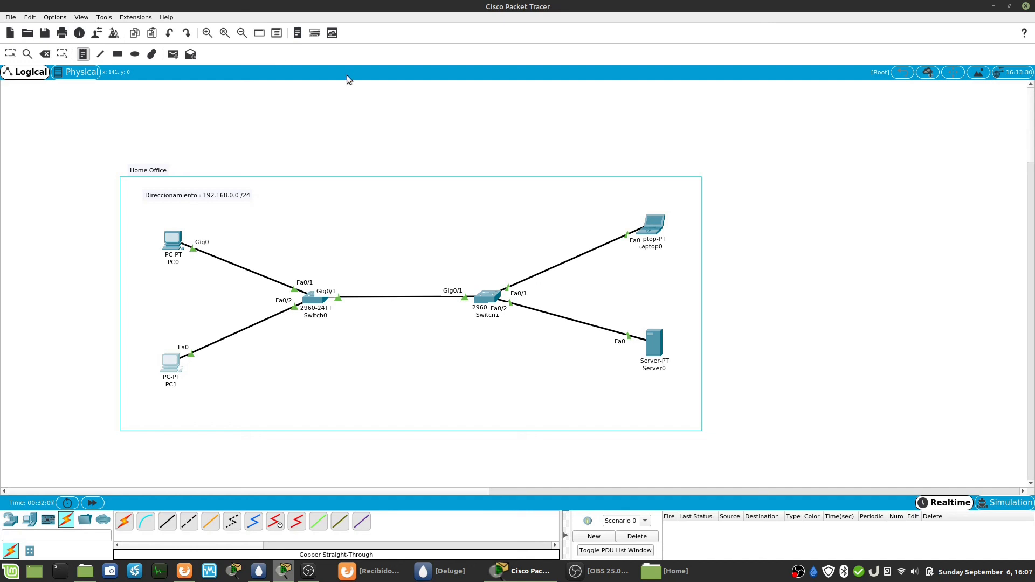
- Save the network as a Packet Tracer file named Ejemplo1 in the saves folder
left_click(45, 34)
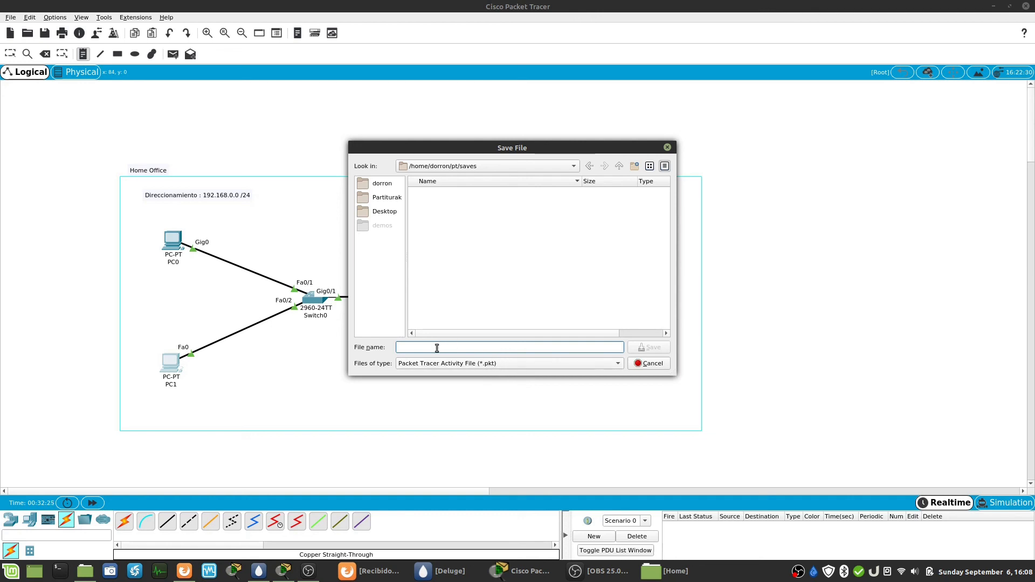
type("Ejemplo1")
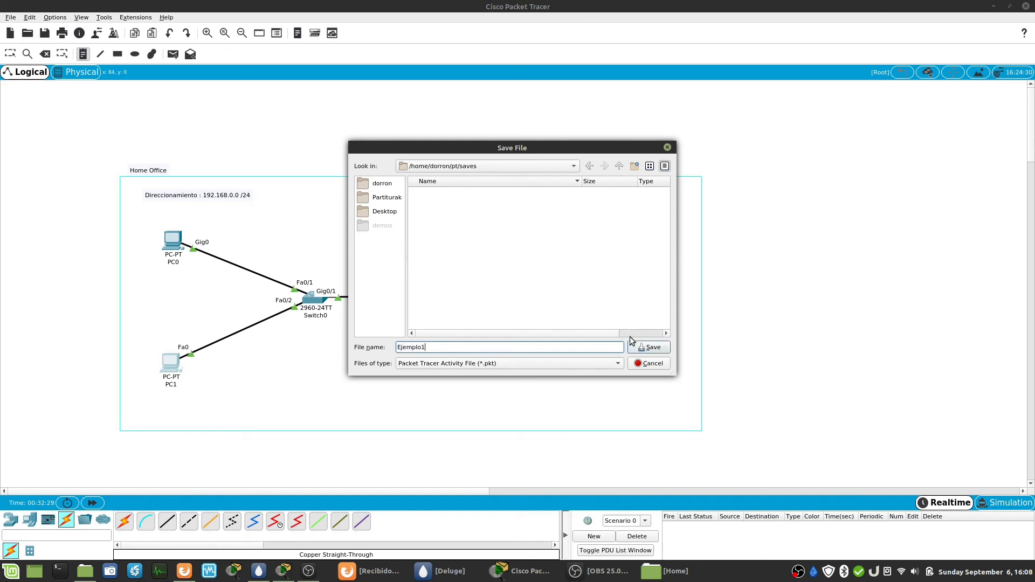
left_click(642, 348)
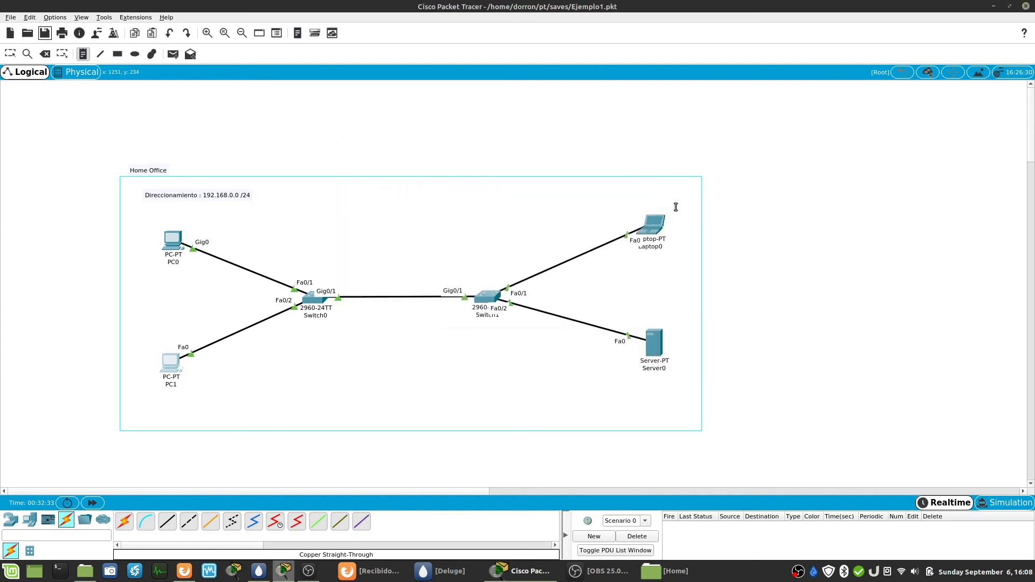